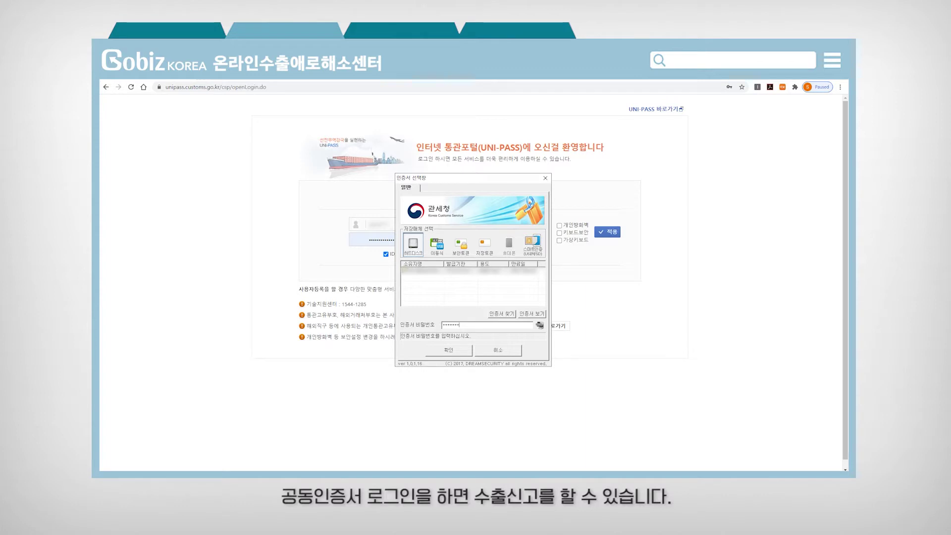
Step: Confirm the certificate password to log in to UNI-PASS
key("Return")
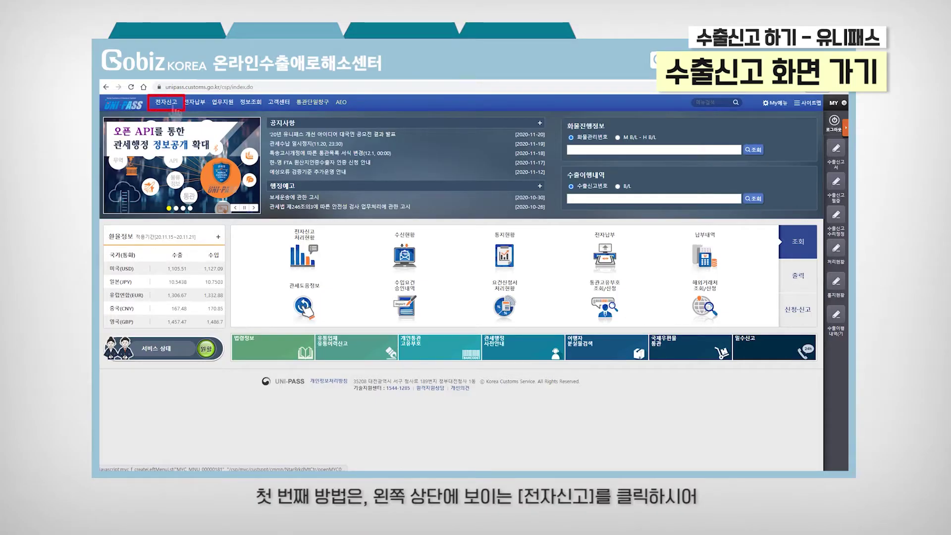
Step: Open the 수출신고서 form through 전자신고 > 수출통관
left_click(171, 104)
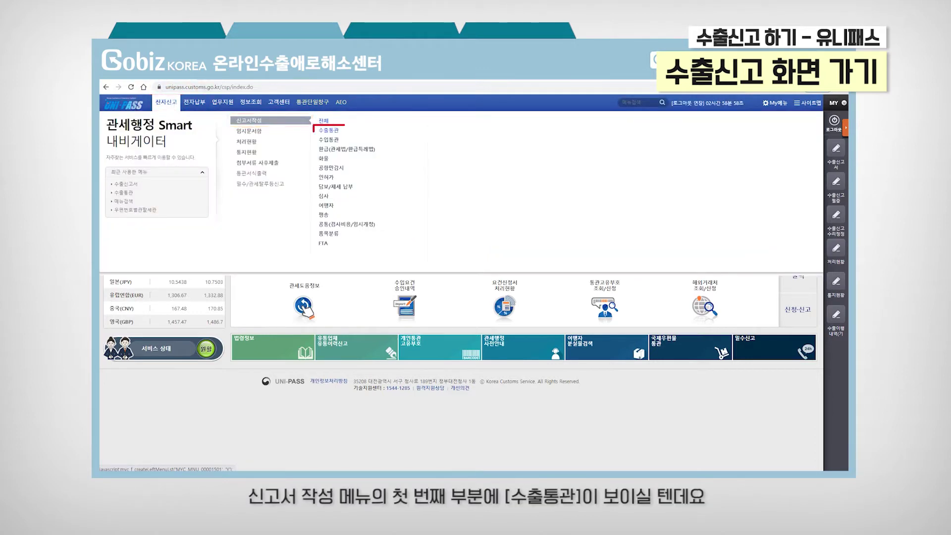
left_click(328, 130)
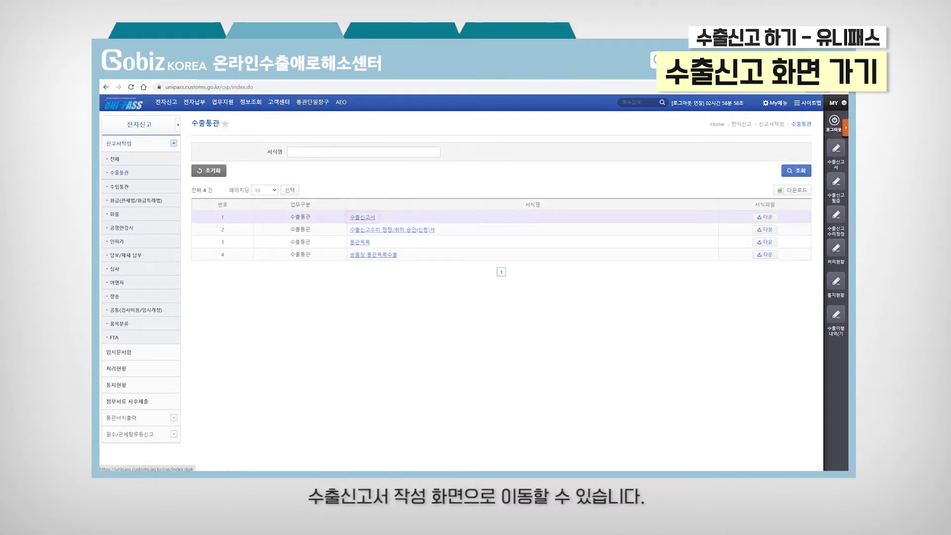
left_click(362, 217)
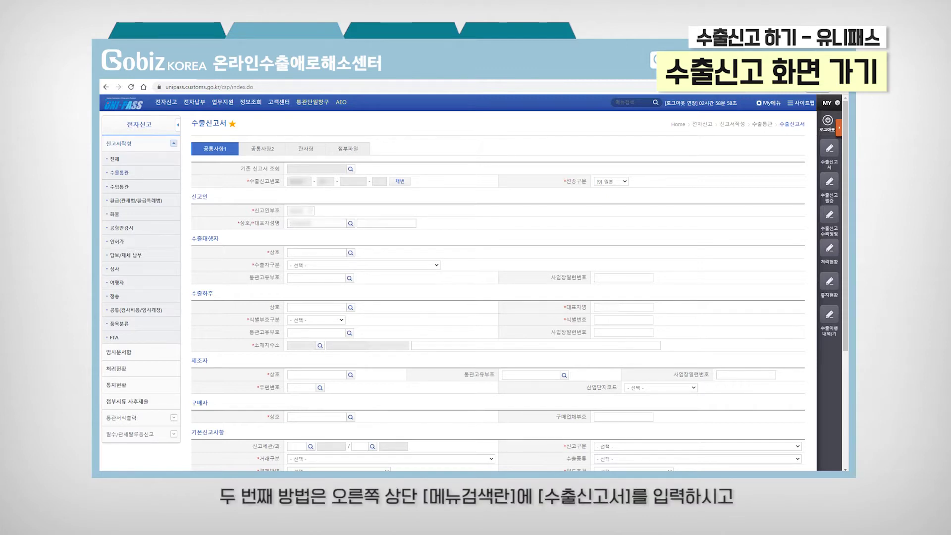
Step: Search the menu for 수출신고서 and open the export declaration from the results
left_click(629, 102)
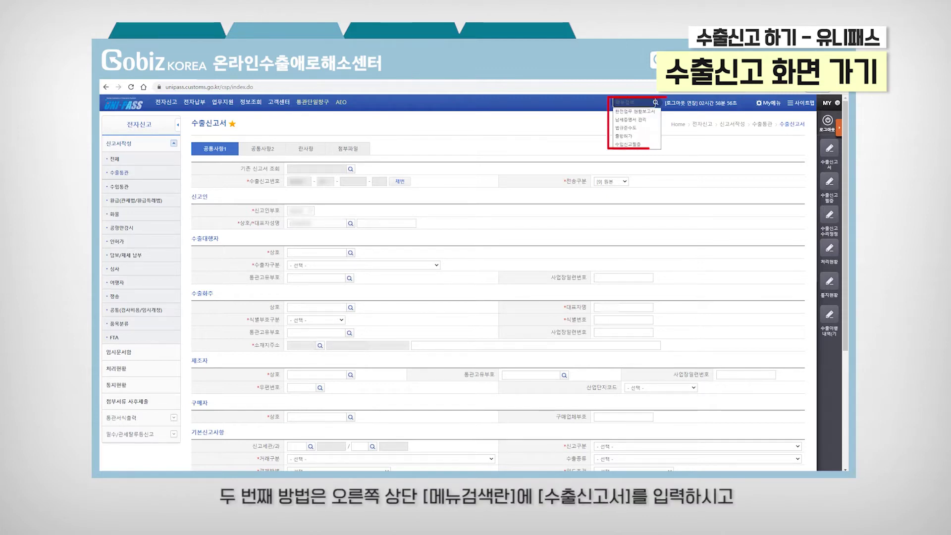
type("수출신")
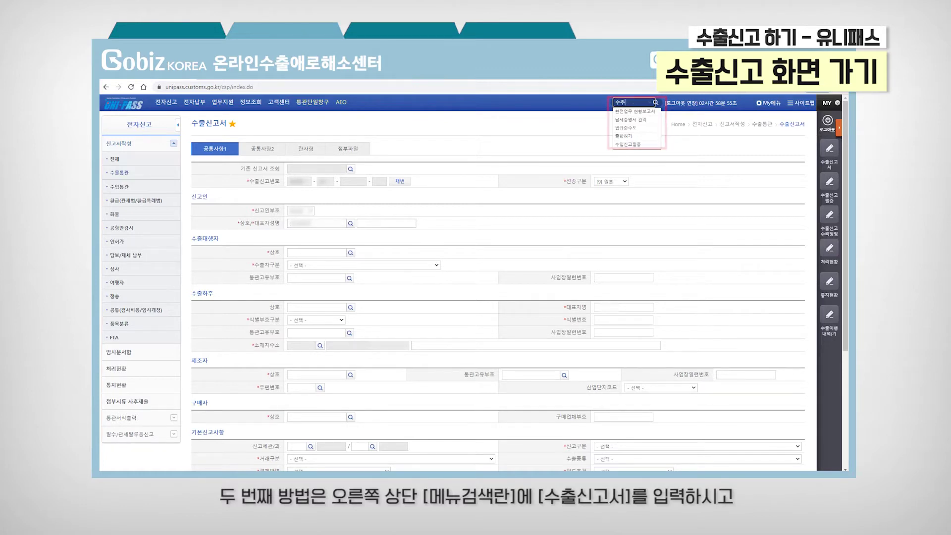
type("고서")
key("Return")
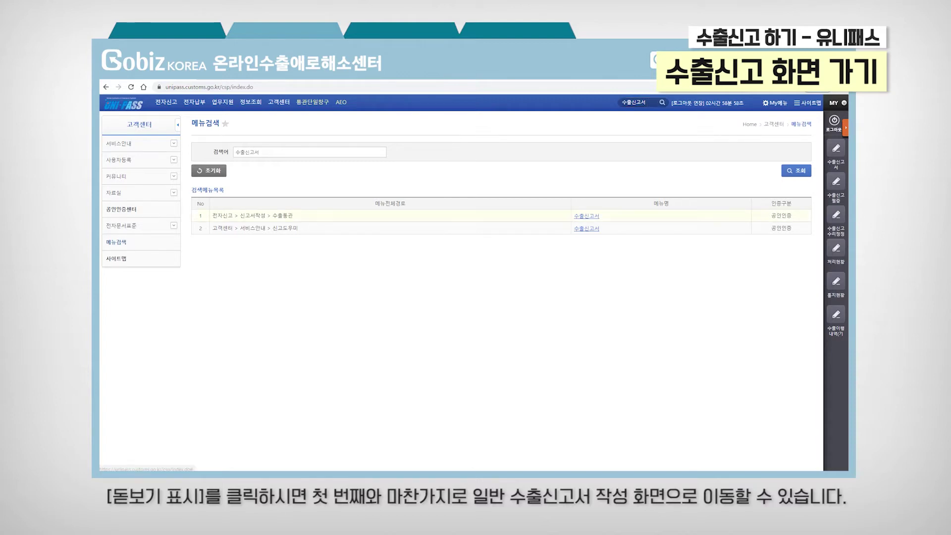
key("Return")
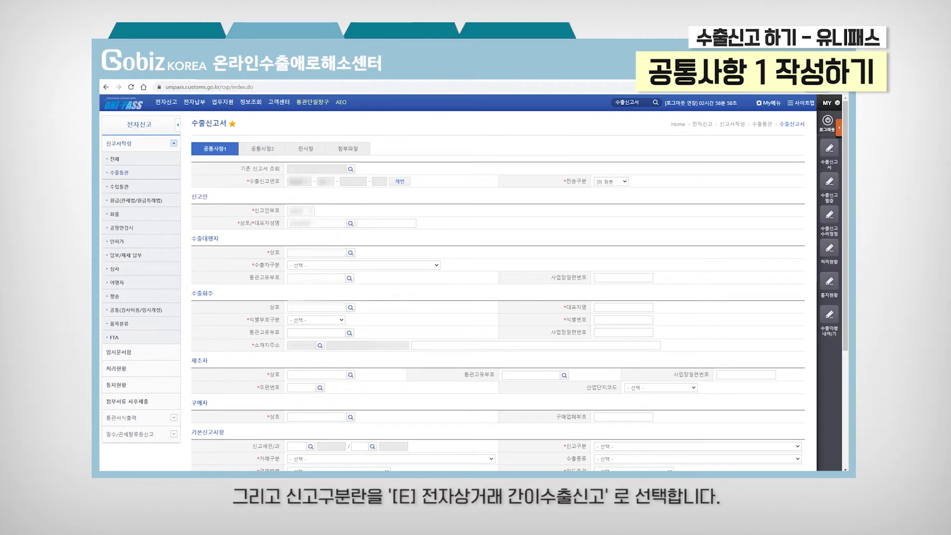
Step: Switch 신고구분 to [E] 전자상거래 간이수출신고 and accept the simplified-declaration confirmation
left_click(698, 446)
key("Up")
key("Return")
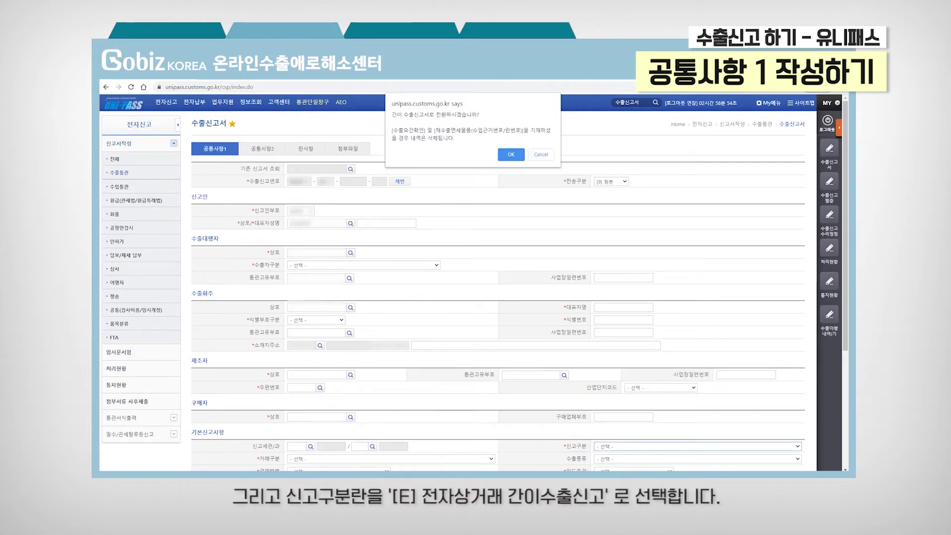
key("Return")
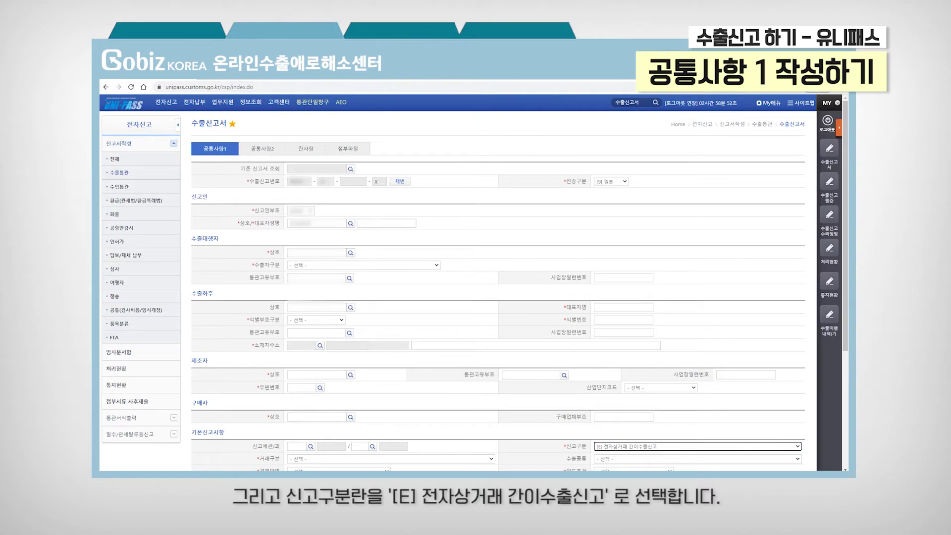
left_click(697, 446)
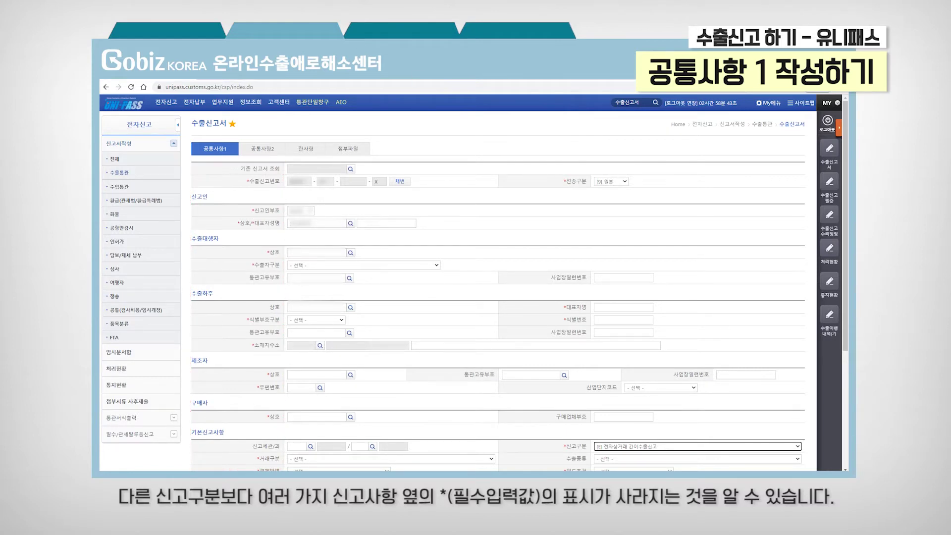
left_click(383, 223)
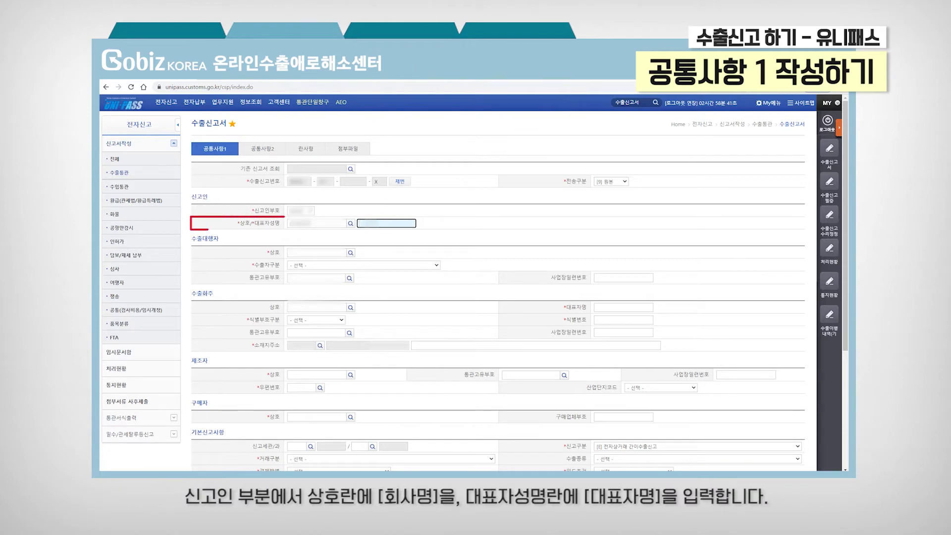
Step: Enter the declarant's representative and trade name, and paste the export agent's company name
type("홍")
left_click(317, 224)
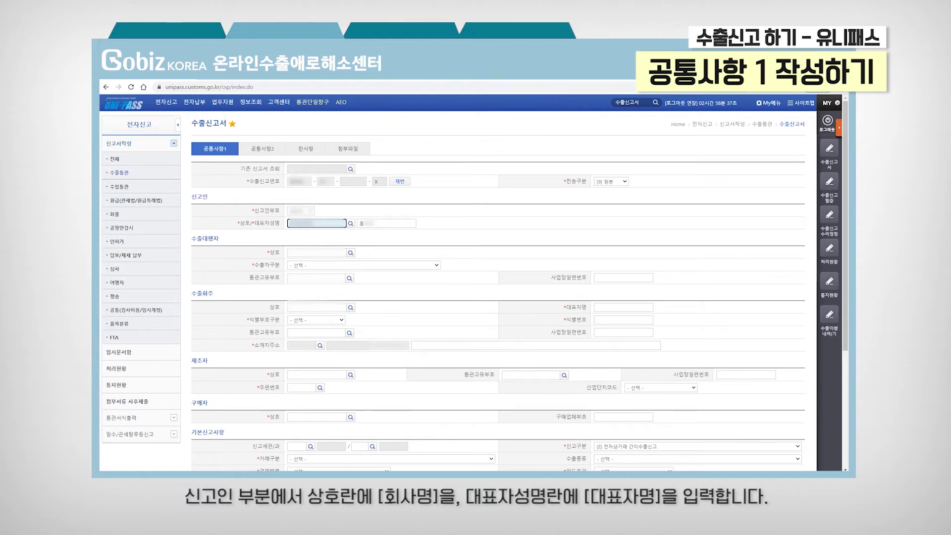
left_click(317, 253)
key("ctrl+v")
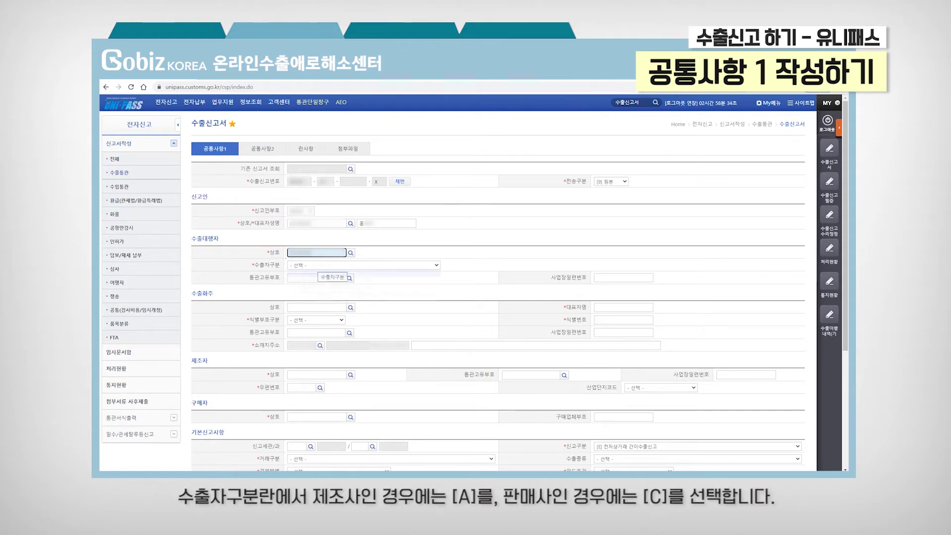
Step: Set exporter type to [C] and paste the export agent's customs code
left_click(318, 265)
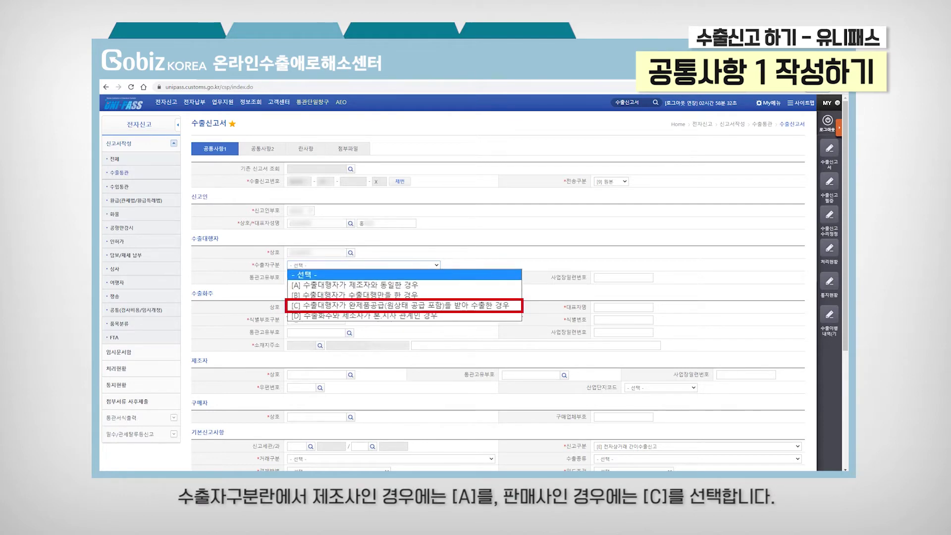
left_click(400, 306)
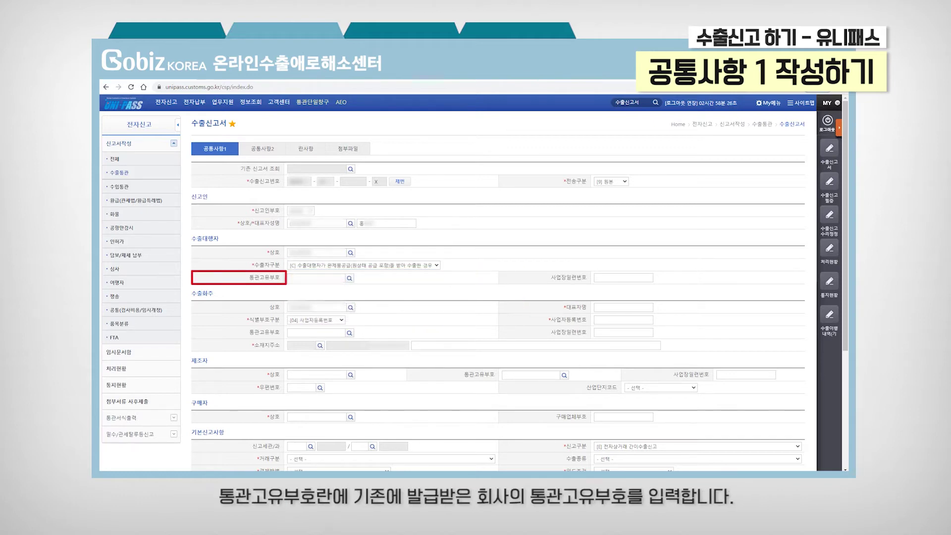
left_click(316, 278)
key("ctrl+v")
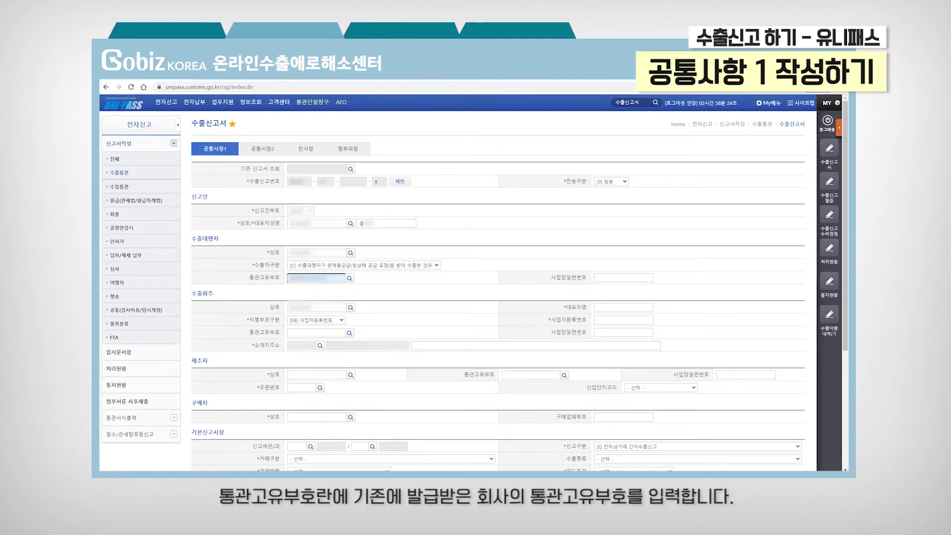
Step: Fill the exporter representative's name, ID type [04] 사업자등록번호 with number, and customs code
left_click(623, 307)
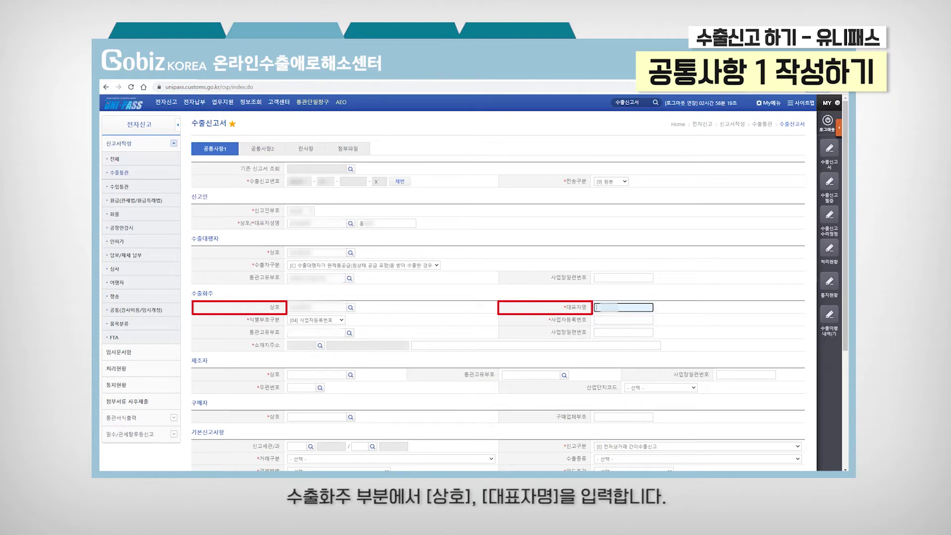
key("ctrl+v")
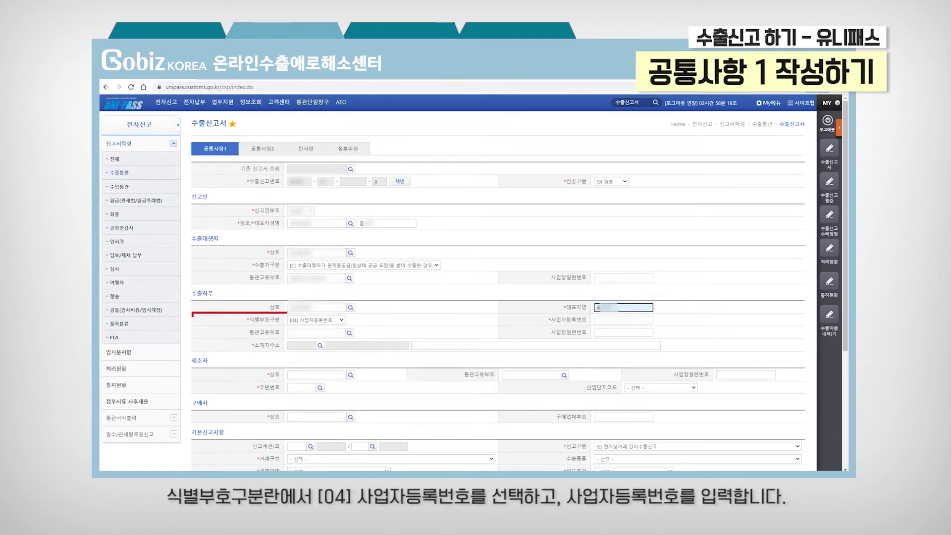
left_click(316, 319)
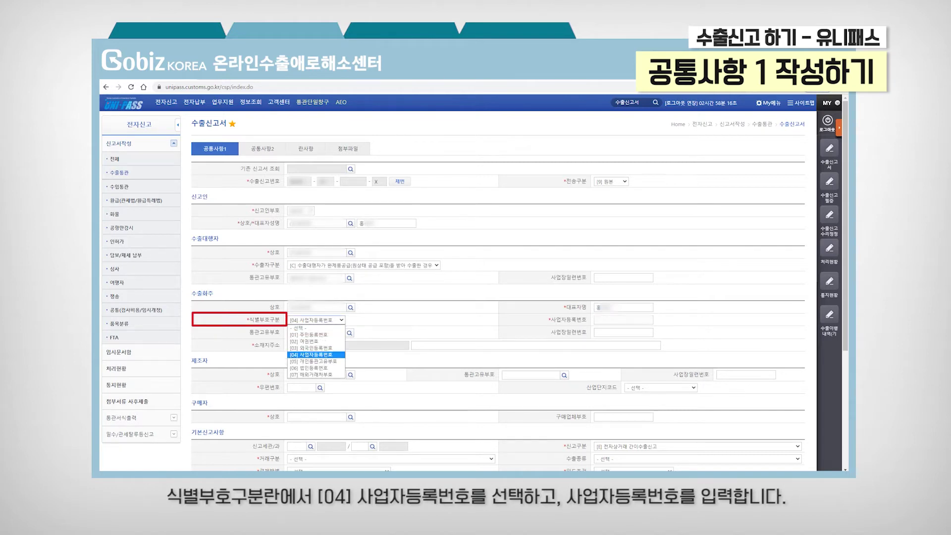
left_click(311, 355)
left_click(623, 320)
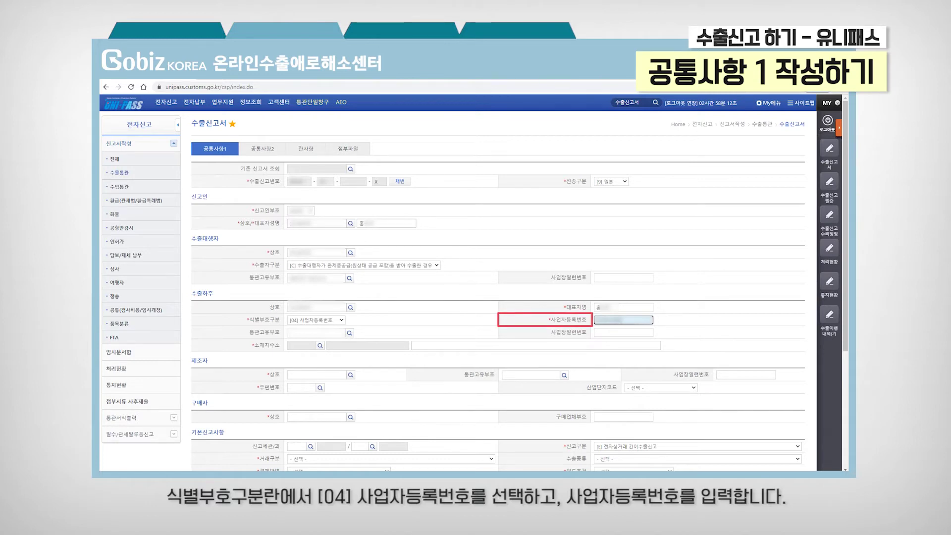
left_click(316, 332)
key("ctrl+v")
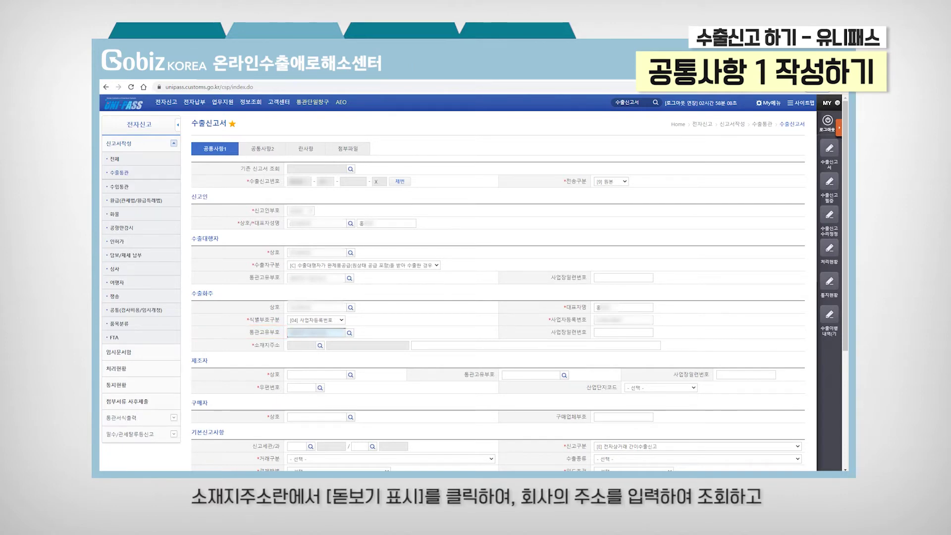
Step: Fill 소재지주소 from a road-name postcode search in 서울특별시 광진구
left_click(320, 346)
left_click(394, 187)
left_click(388, 255)
left_click(438, 187)
left_click(430, 235)
left_click(411, 200)
type("......")
left_click(609, 258)
left_click(377, 313)
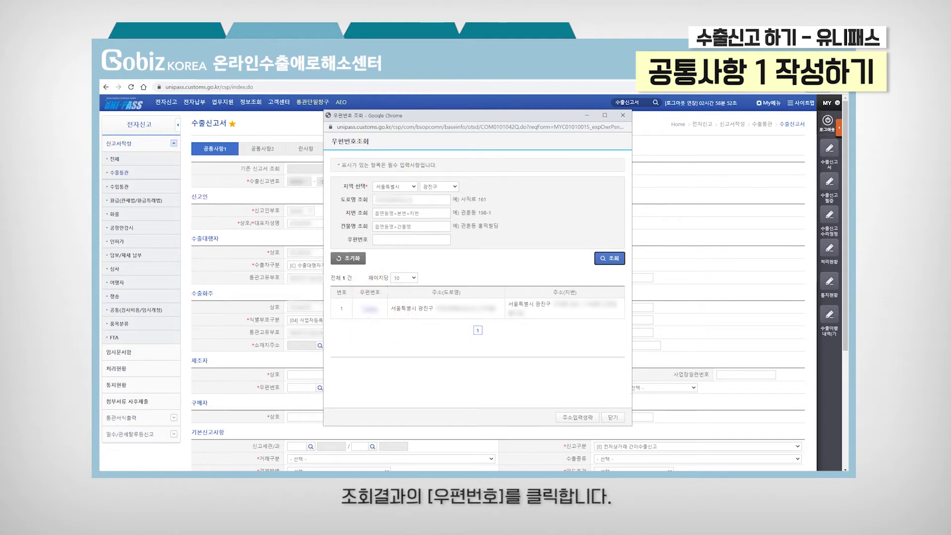
left_click(535, 345)
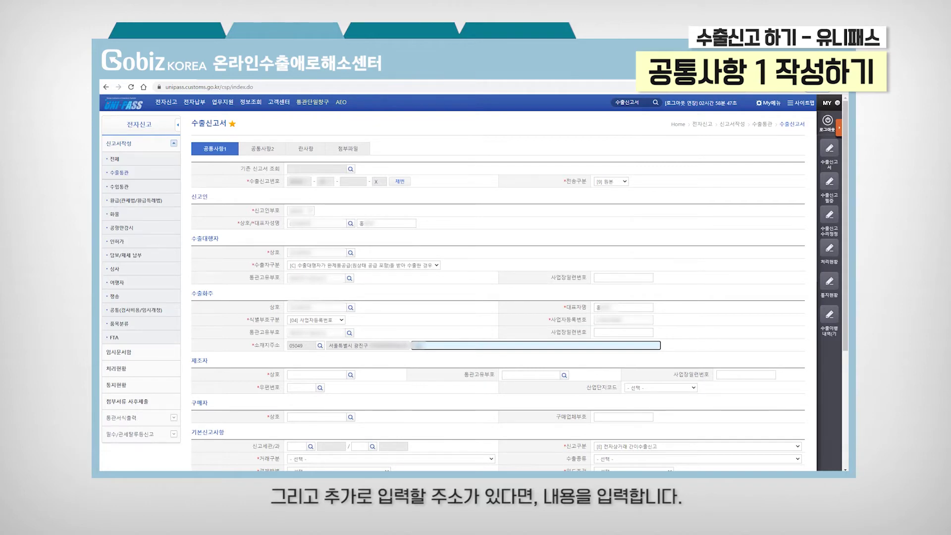
Step: Enter 삼성전자(주) as the manufacturer's trade name with a postal code
left_click(317, 374)
type("삼성")
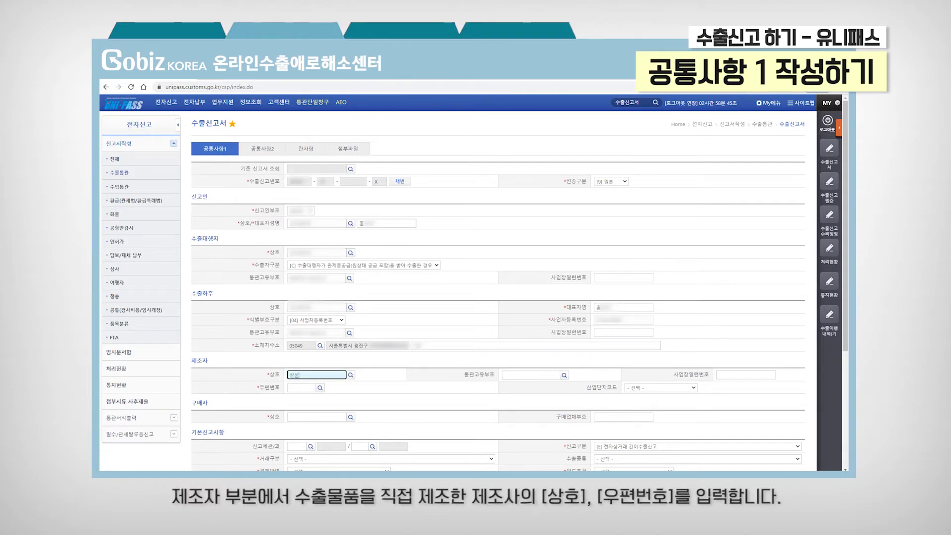
type("전자(주)")
left_click(301, 387)
type("16677")
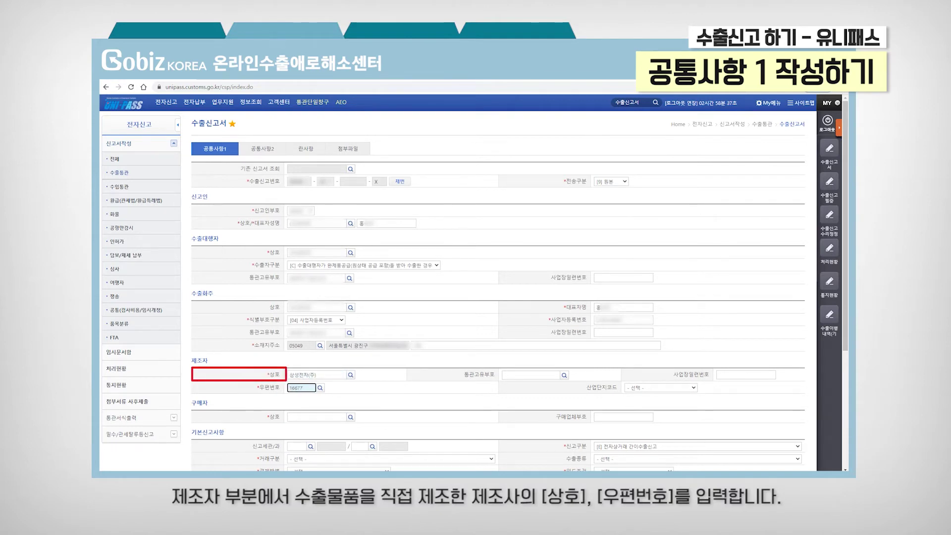
key("Tab")
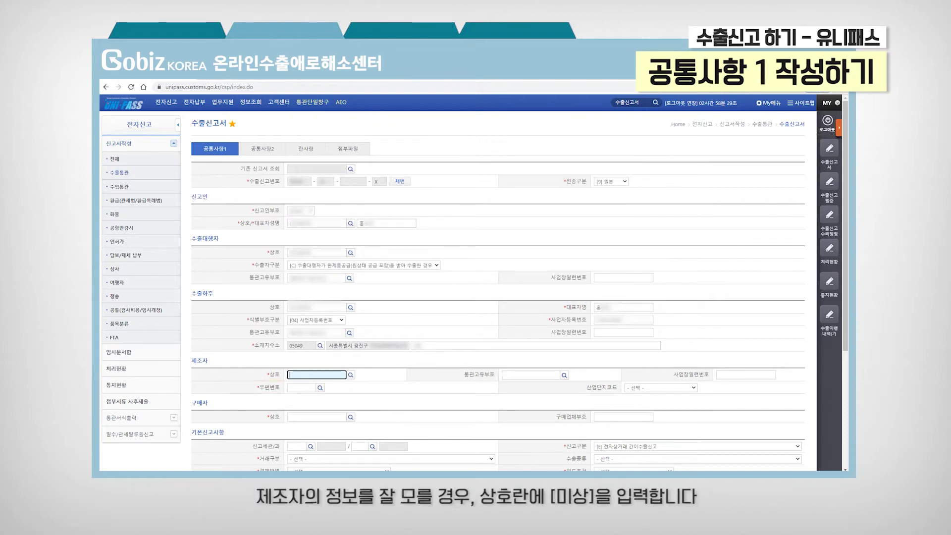
Step: Replace the manufacturer with 미상, enter its postal code, and fill in the buyer's name
type("미상")
key("Return")
left_click(301, 387)
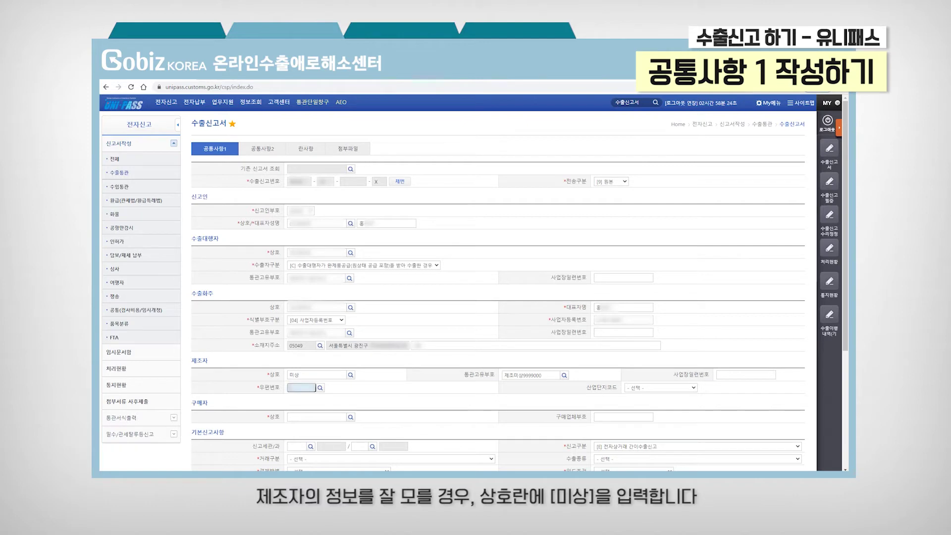
type("05049")
key("Tab")
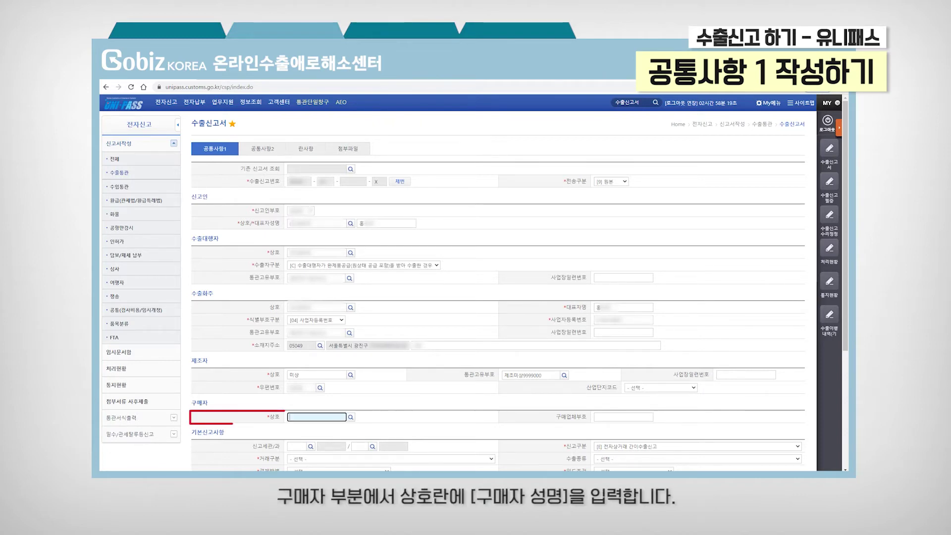
left_click(345, 417)
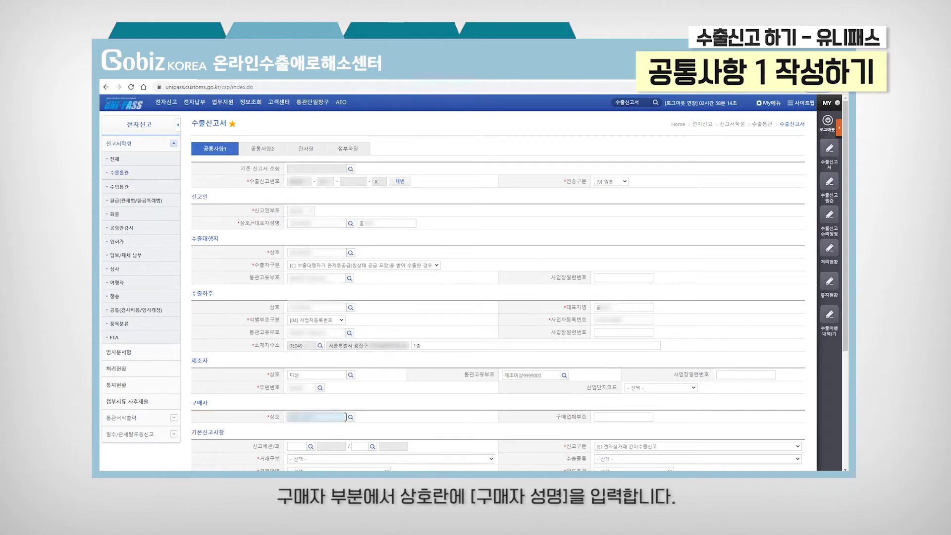
scroll(458, 282, "down", 5)
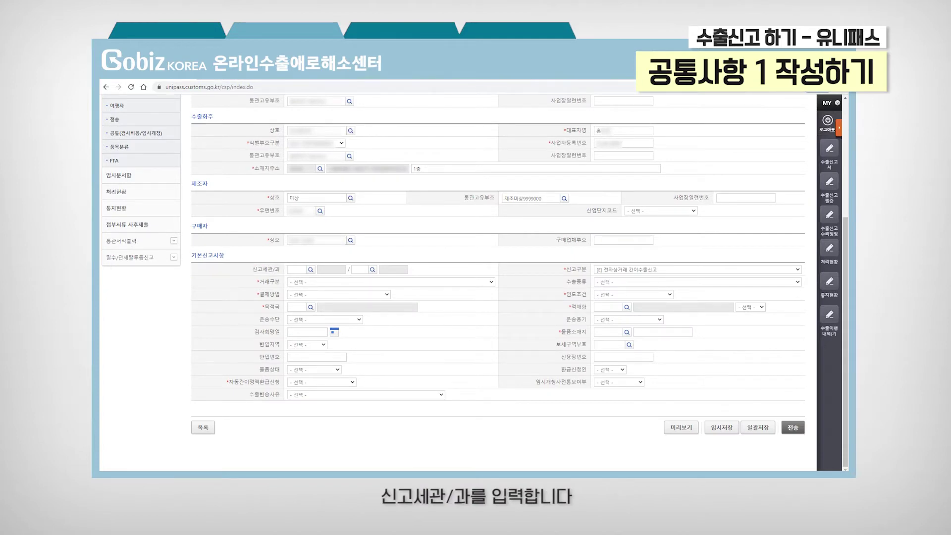
Step: Pick 010 서울세관 as 신고세관 and 15 수출(자유지역)과 as the division from the code lookups
left_click(310, 270)
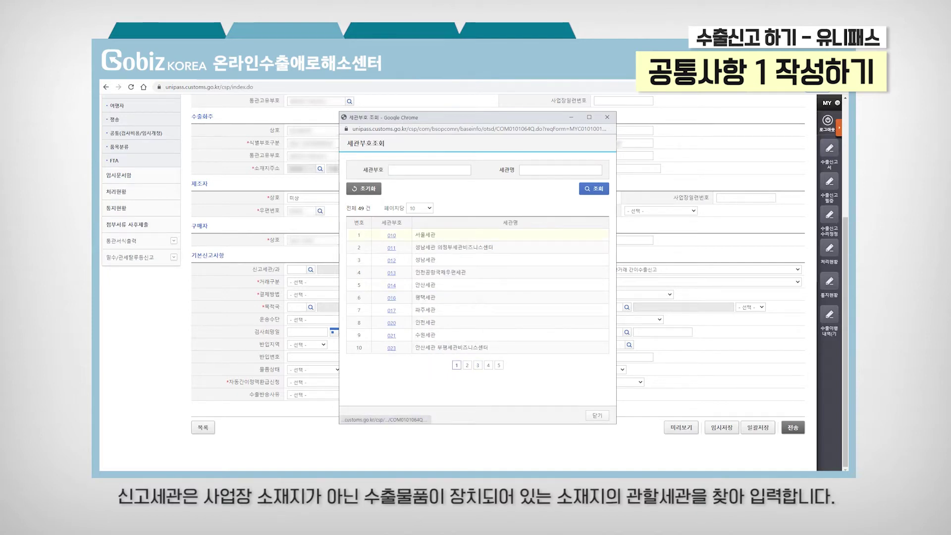
left_click(392, 236)
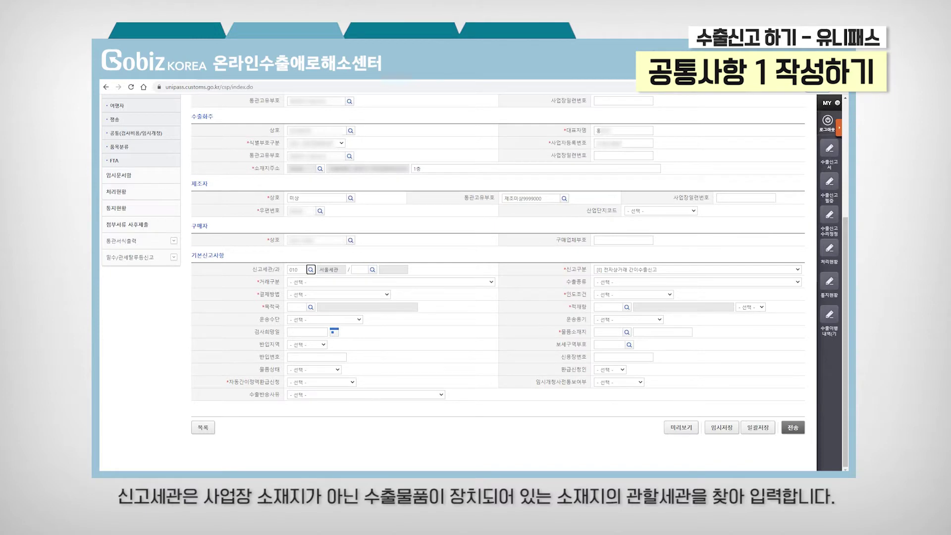
left_click(373, 269)
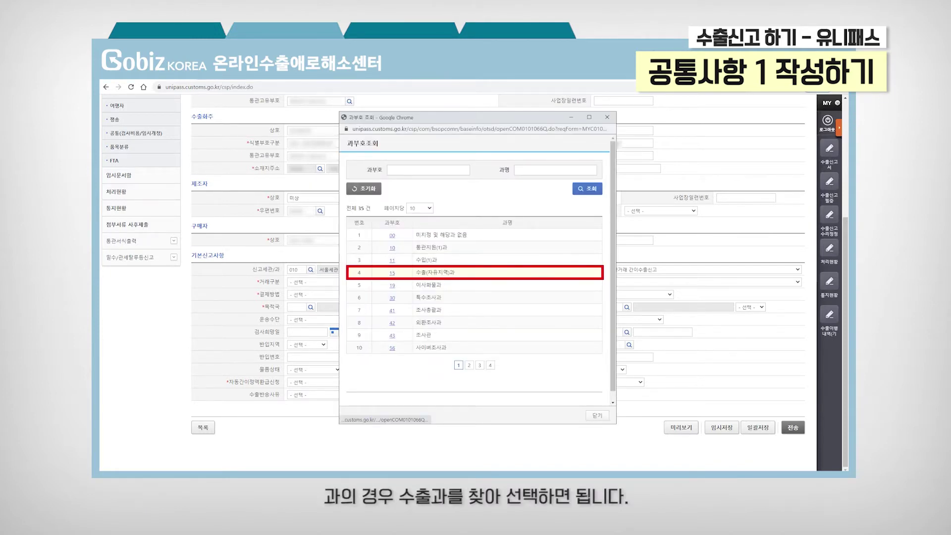
left_click(391, 273)
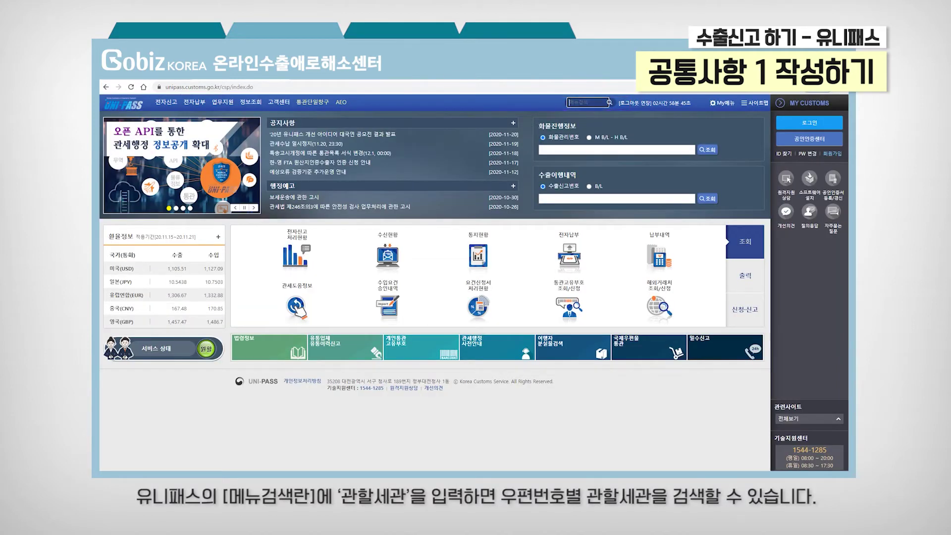
Step: Query 우편번호별관할세관 with the goods' postal code, which returns 010 서울세관
type("관할세관")
key("Return")
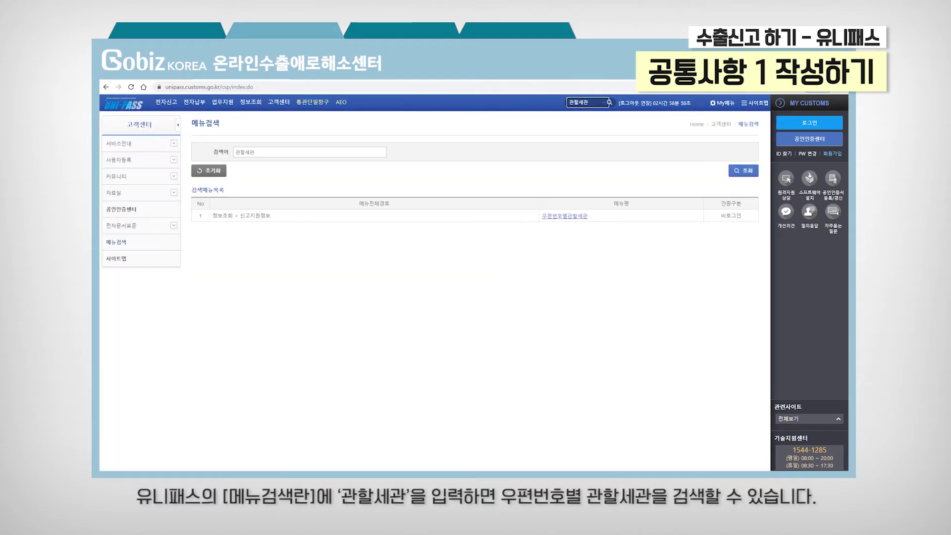
left_click(566, 215)
left_click(272, 170)
type("?????")
left_click(736, 189)
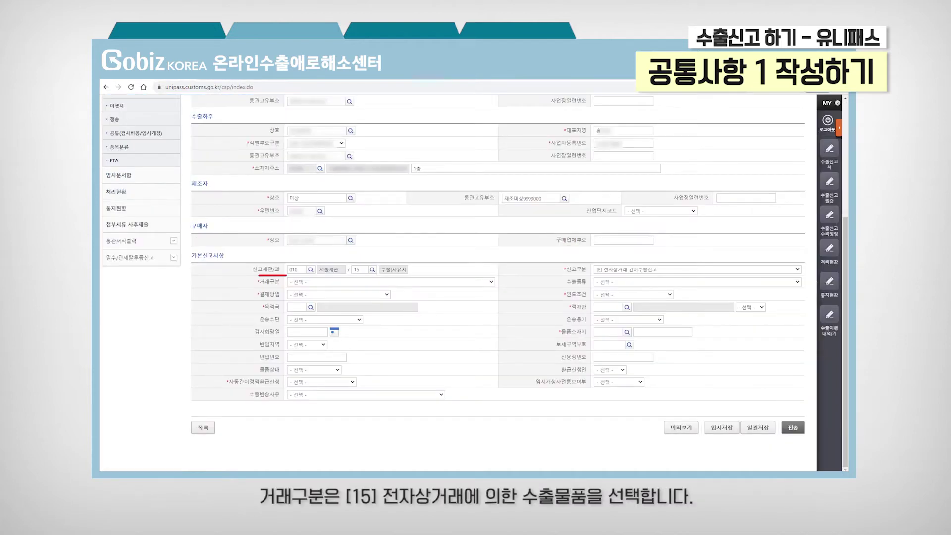
Step: Choose 거래구분 [15] e-commerce export, 결제방법 [TT] 단순송금방식, and 인도조건 DDU
left_click(391, 281)
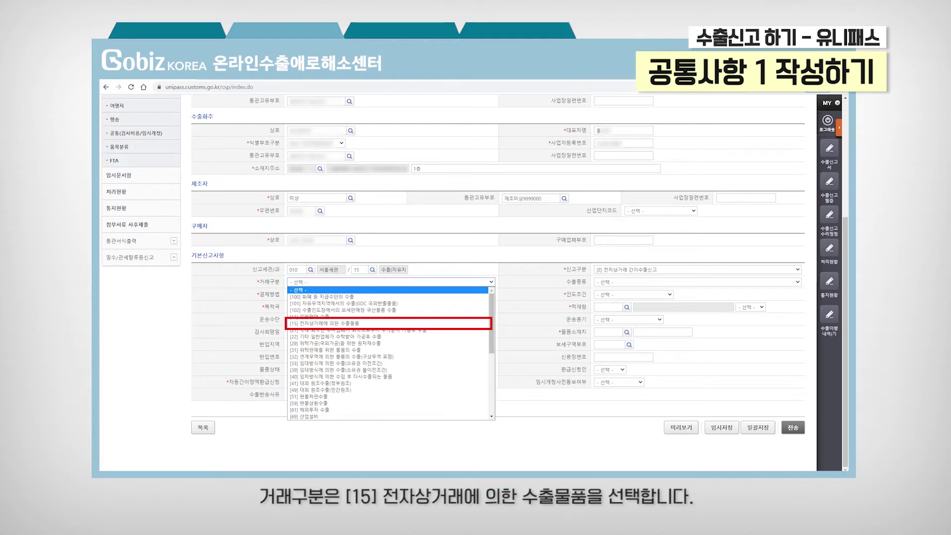
left_click(389, 323)
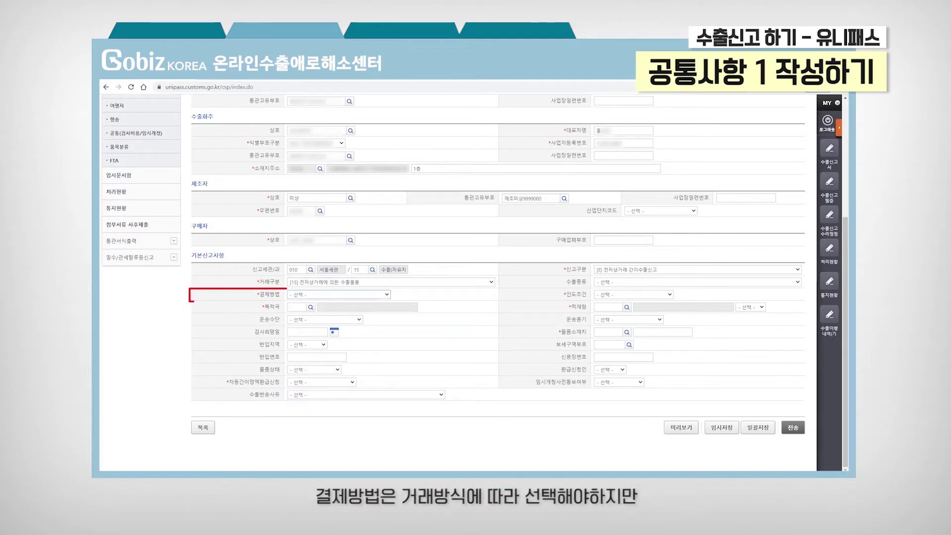
left_click(387, 294)
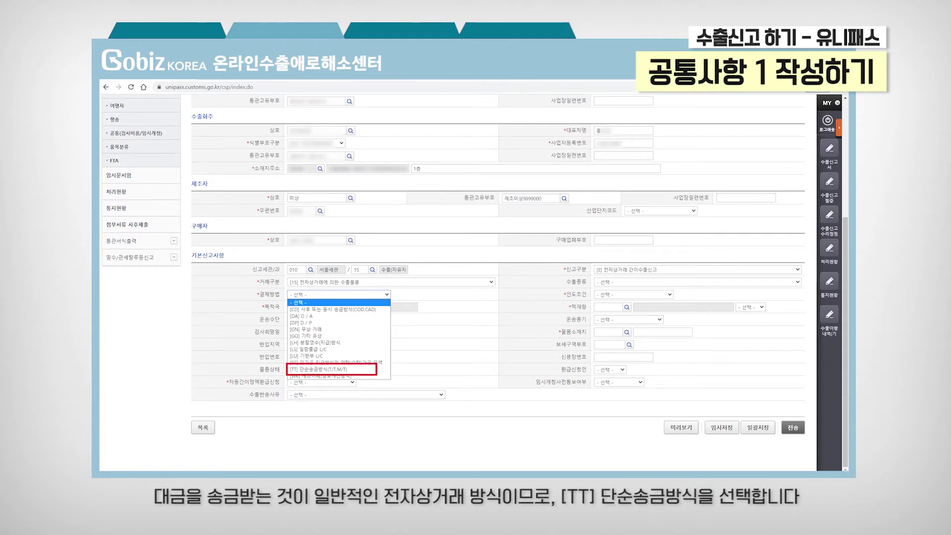
left_click(327, 369)
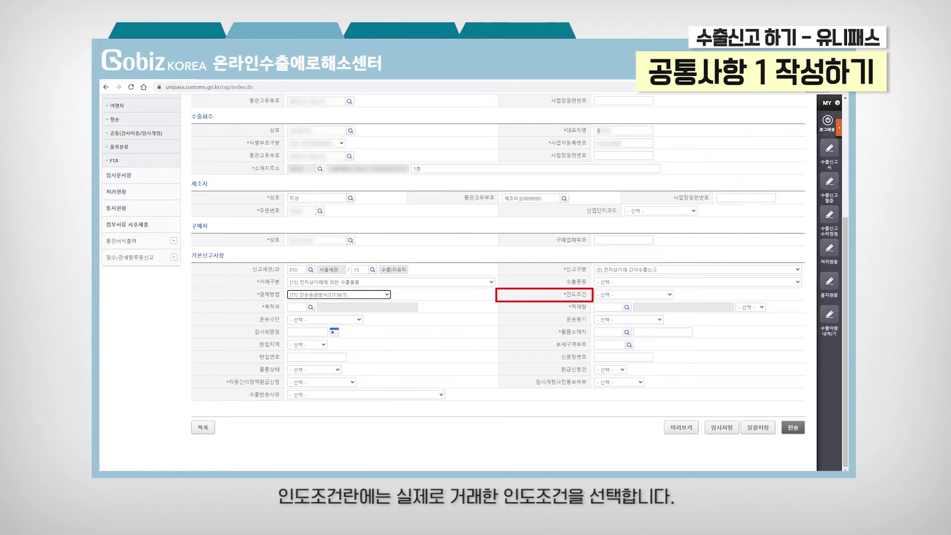
left_click(634, 294)
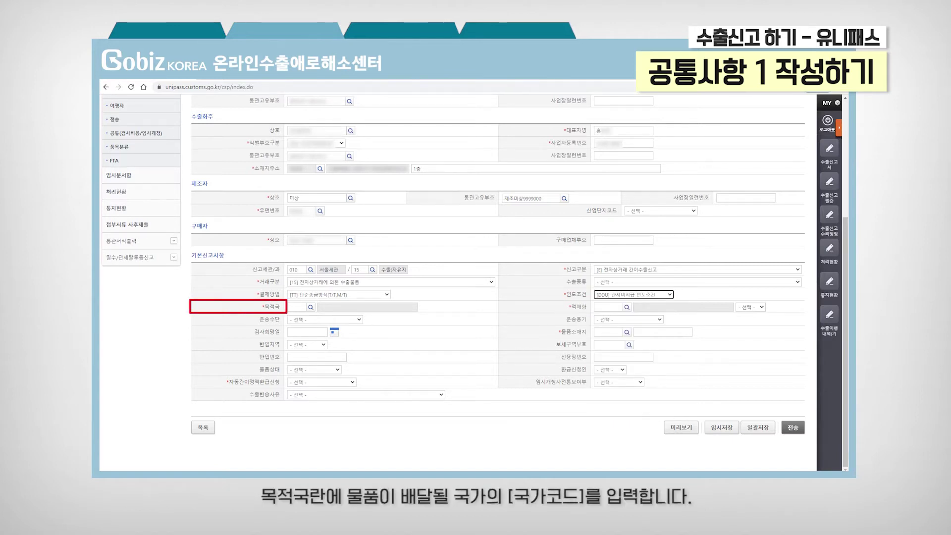
Step: Set 목적국 to US 미국 via the code lookup and choose loading port ICN 서울/인천
key("Tab")
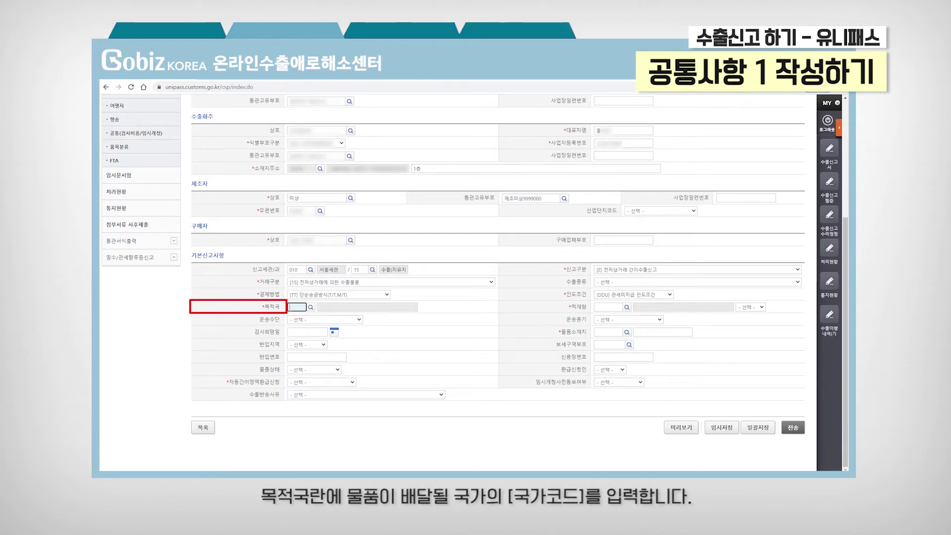
type("US")
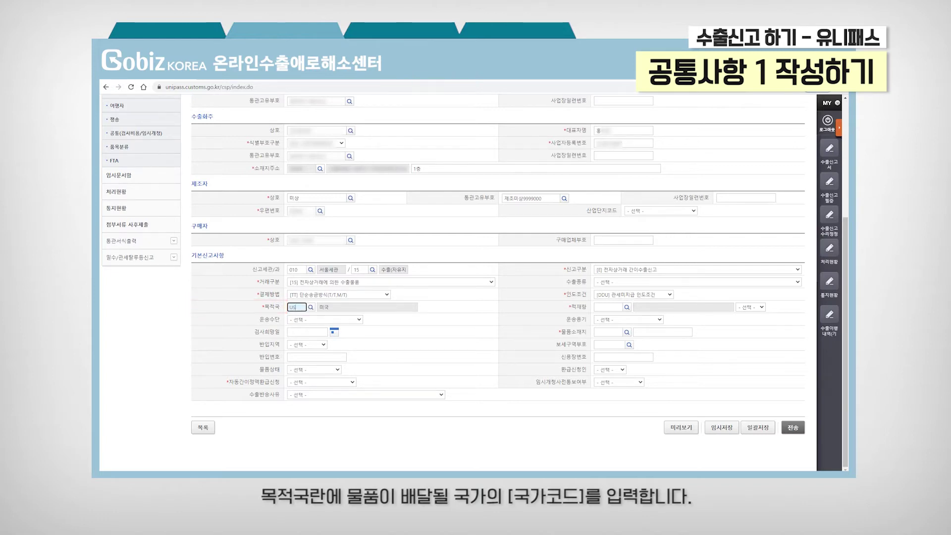
key("BackSpace")
key("BackSpace")
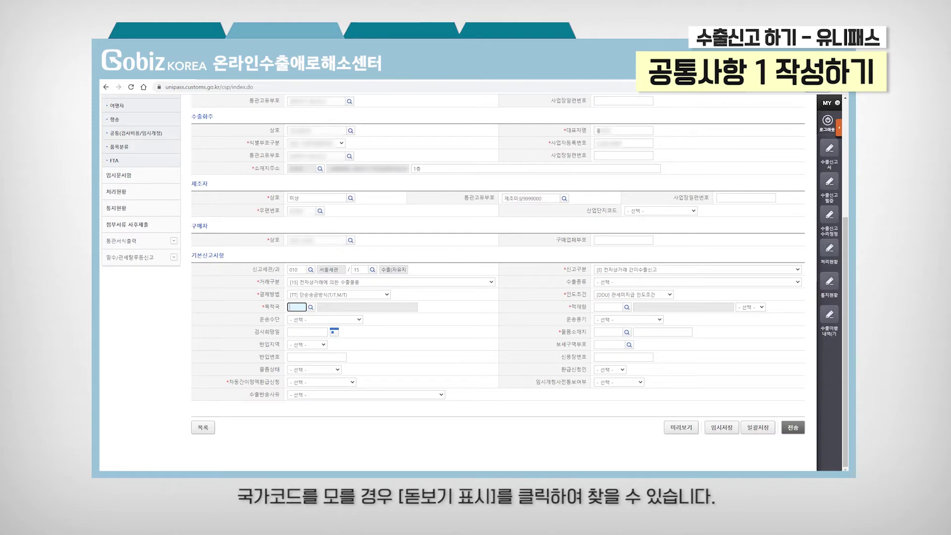
left_click(310, 307)
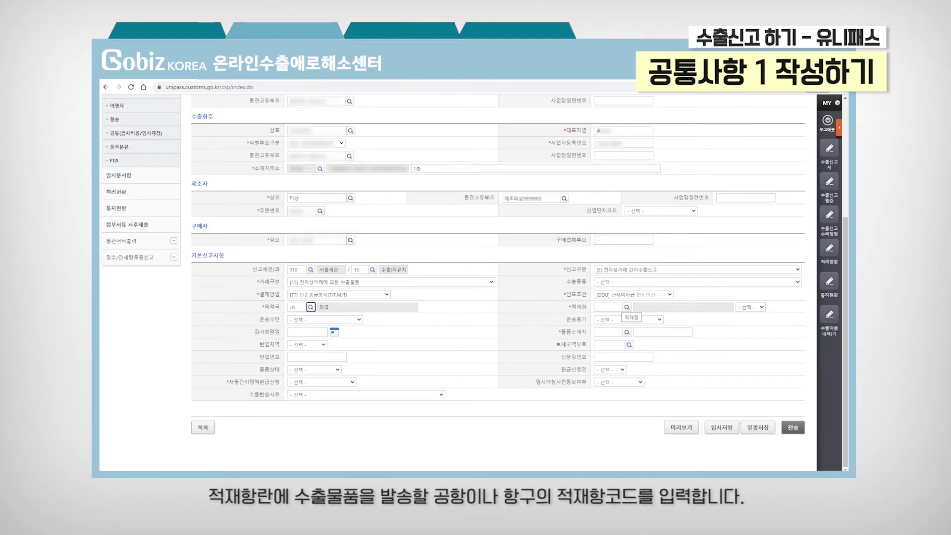
left_click(627, 308)
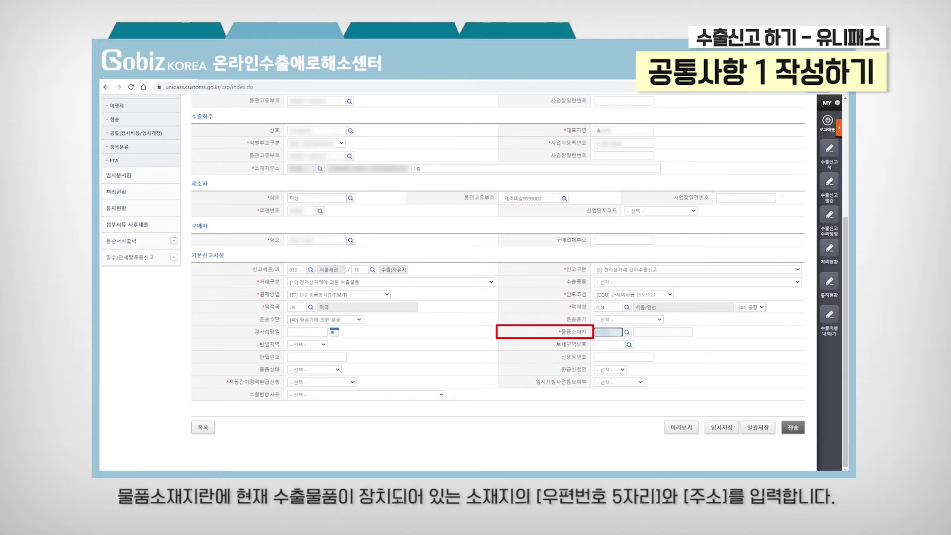
Step: Enter the goods location street address and set the automatic simplified refund to [NO] 미신청
left_click(662, 332)
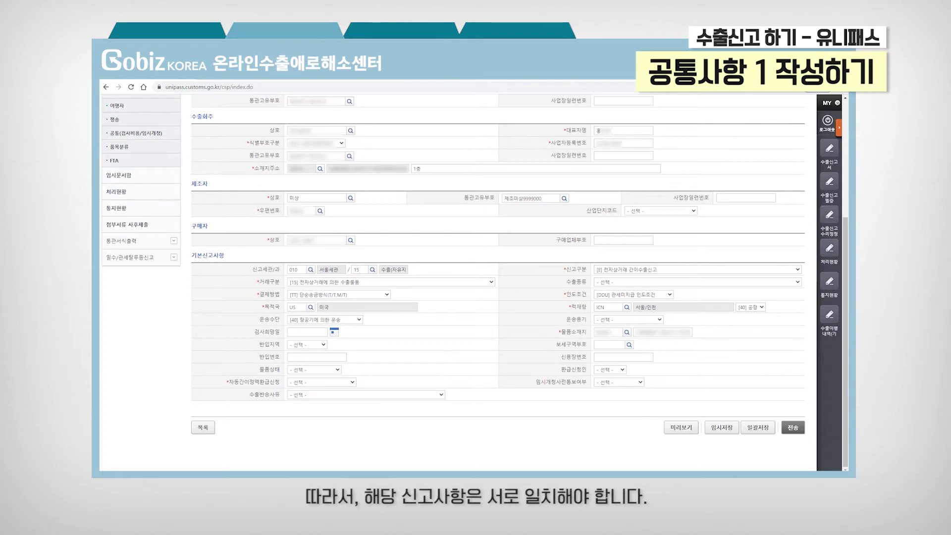
left_click(321, 383)
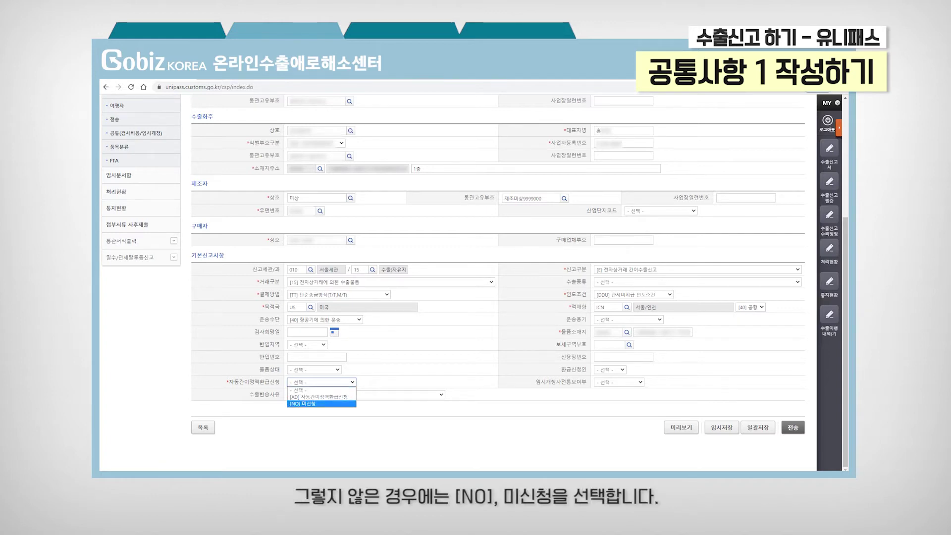
left_click(322, 403)
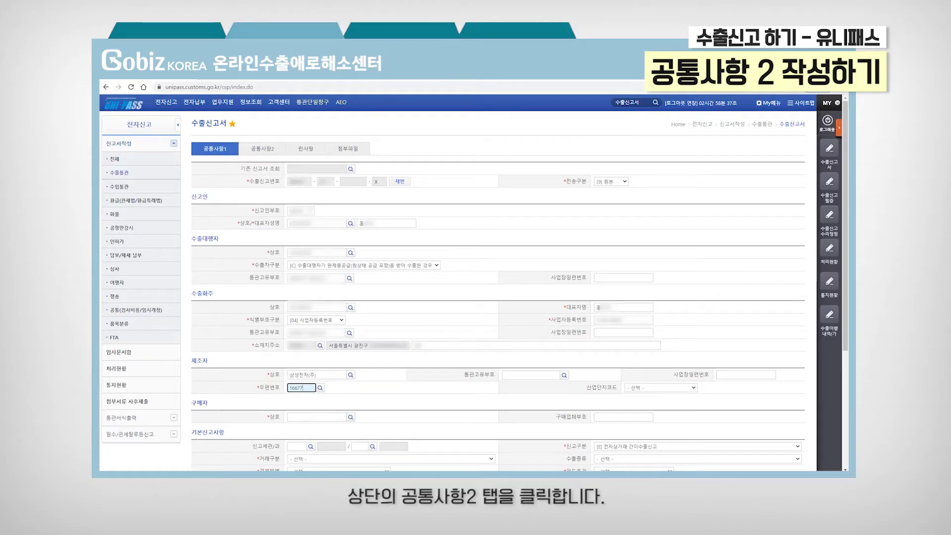
Step: In 공통사항2, enter gross weight 1.3 KG, 1 [CT] carton package, and currency USD at 1105.51
left_click(279, 149)
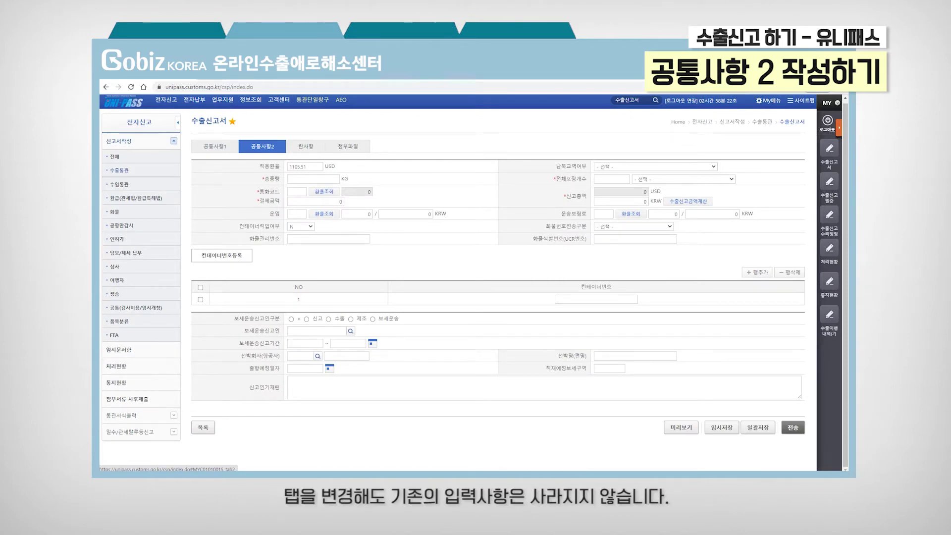
left_click(312, 179)
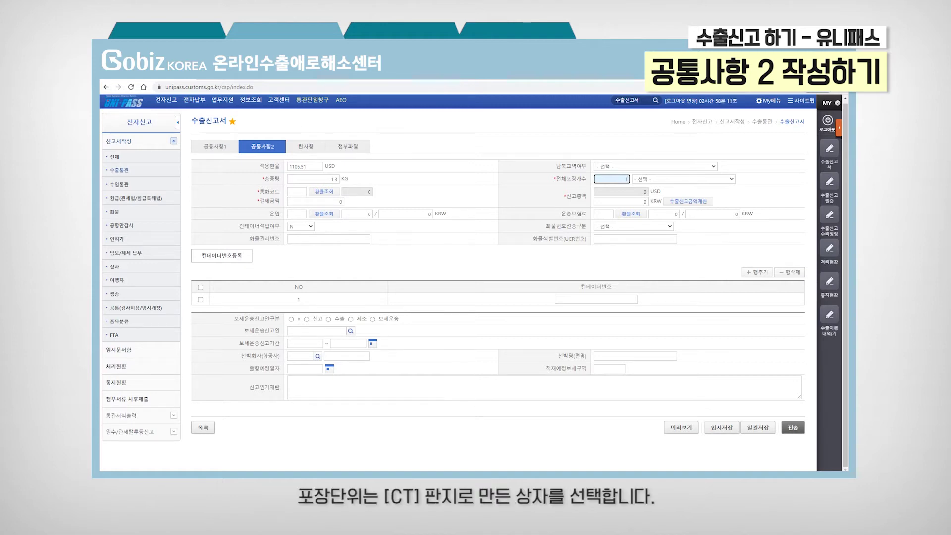
type("1")
left_click(683, 179)
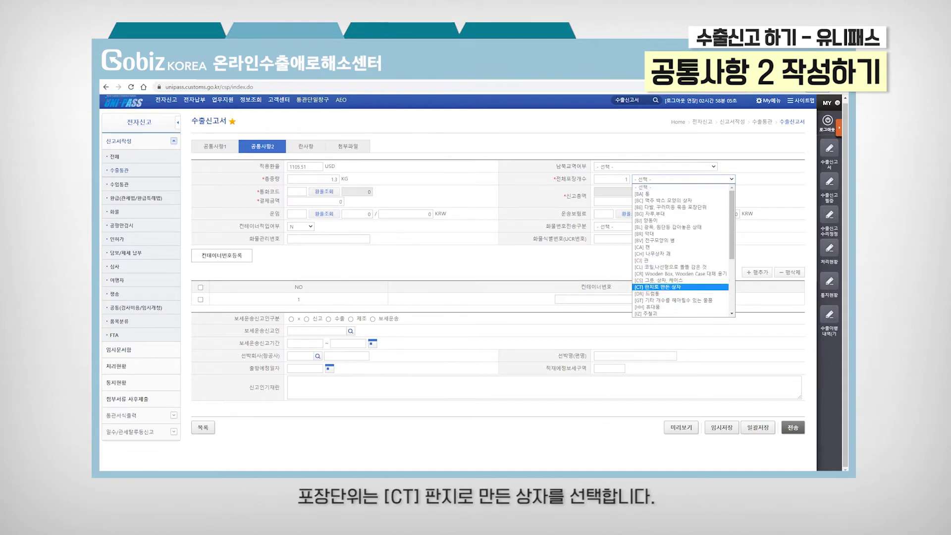
left_click(663, 287)
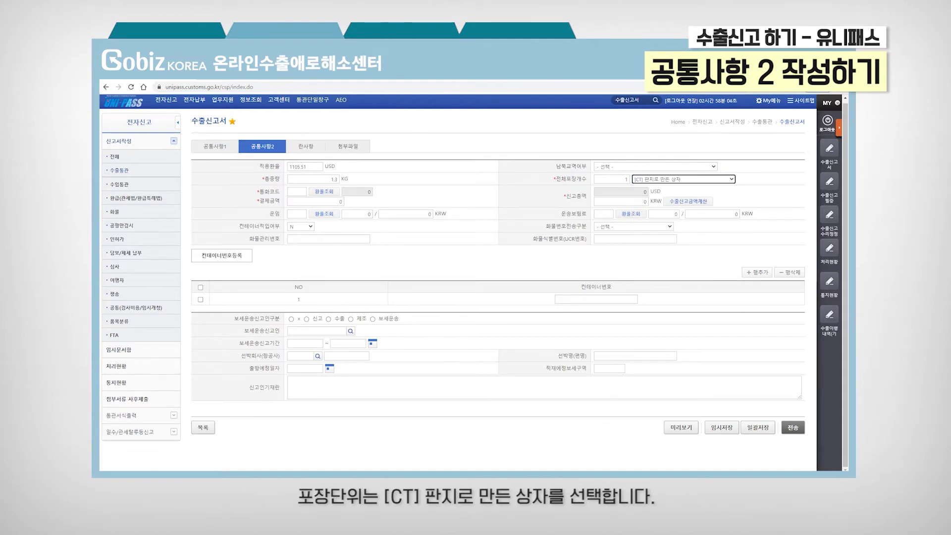
left_click(332, 193)
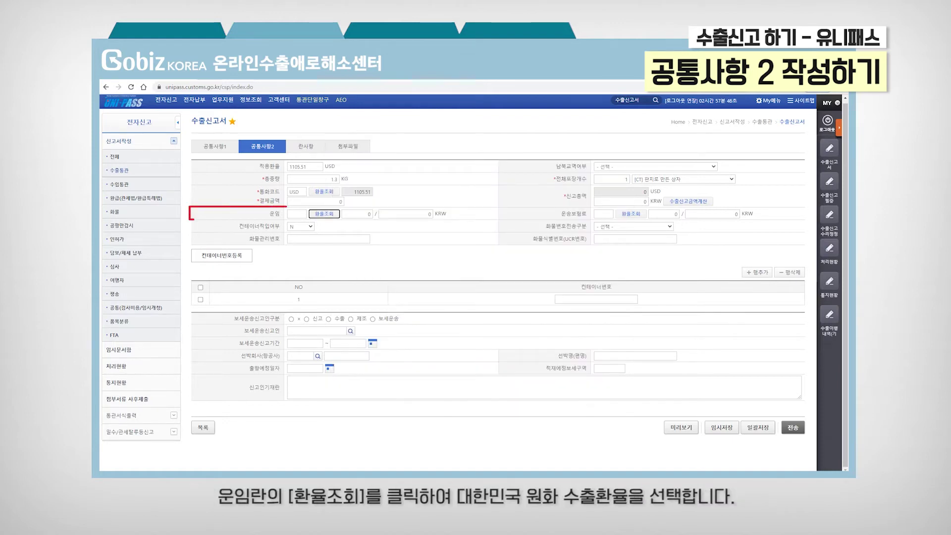
Step: Apply the KRW export exchange rate to freight and enter a freight charge of 40,500
left_click(333, 215)
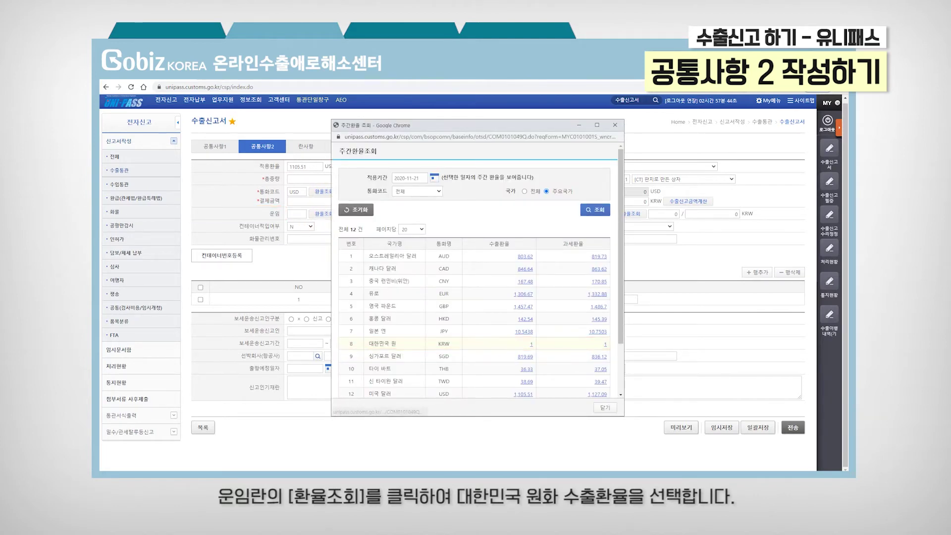
left_click(531, 344)
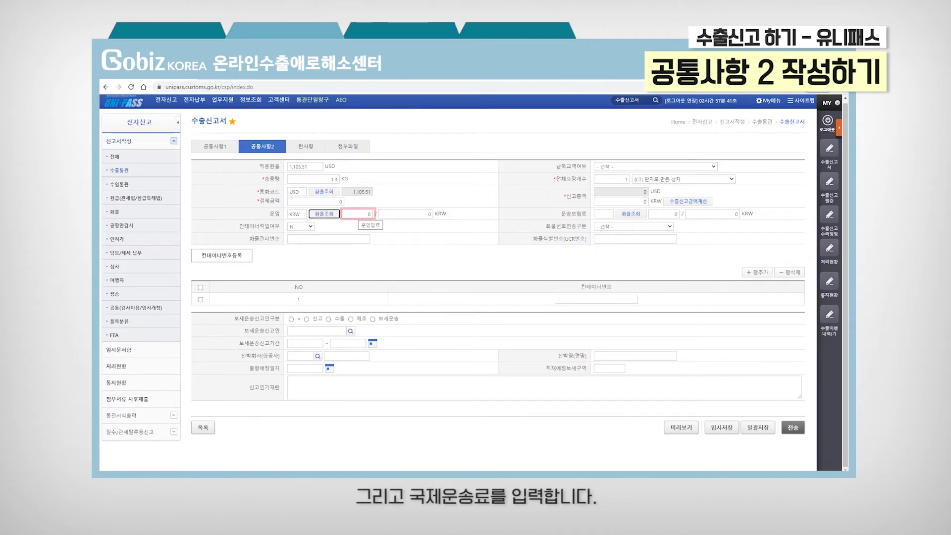
left_click(369, 214)
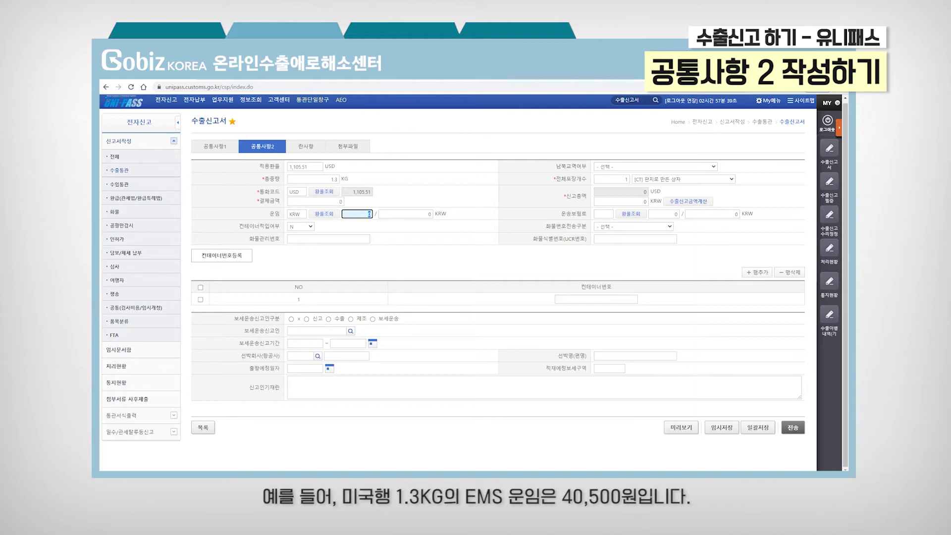
type("40500")
key("Tab")
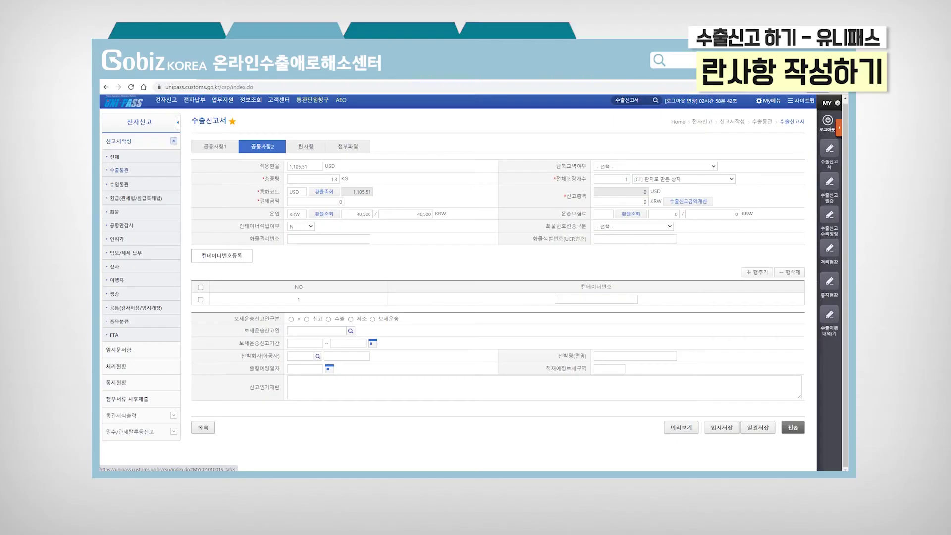
Step: Go to the 란사항 item section and enter HS code 6204.53-0000
left_click(315, 147)
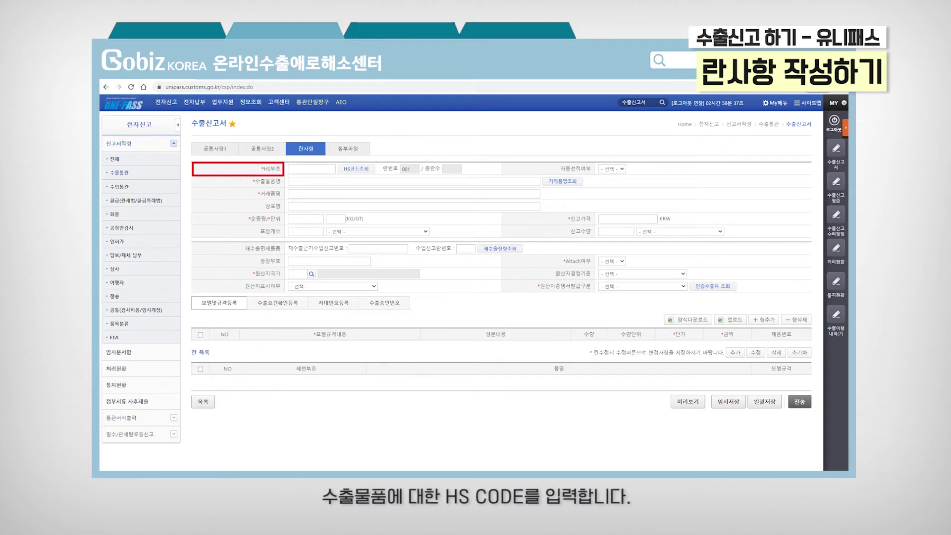
left_click(311, 169)
type("6204.53-0000")
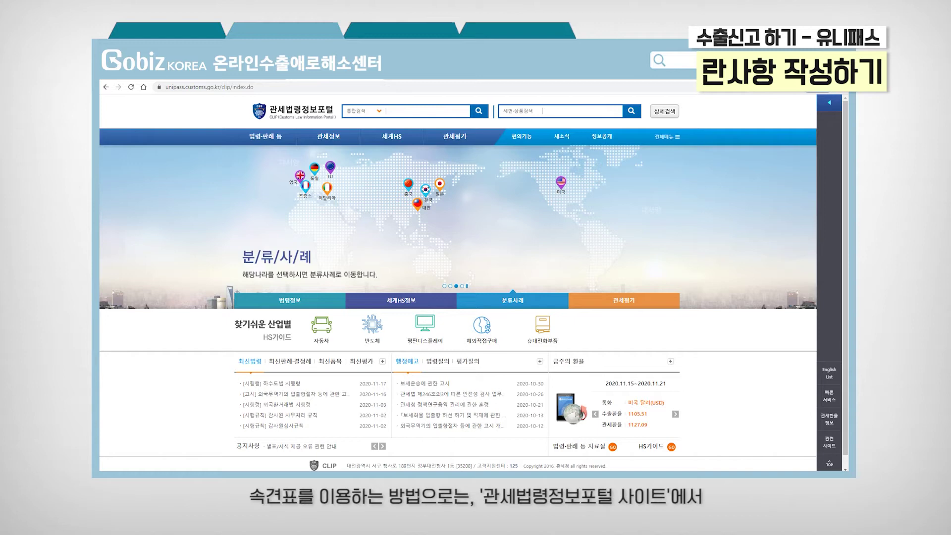
Step: In CLIP's HS 속견표, drill from chapter 62 to heading 6204 to subheading 6204.53-0000
mouse_move(391, 136)
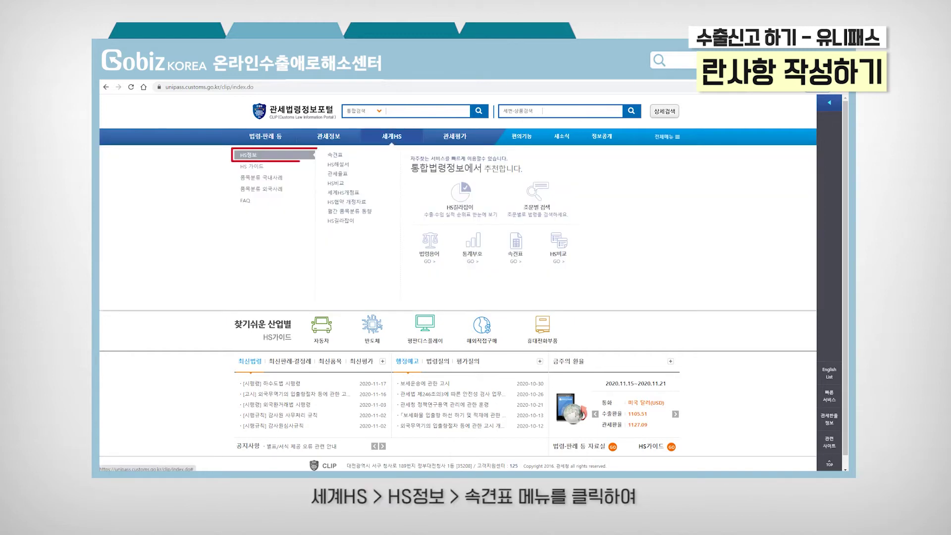
left_click(343, 157)
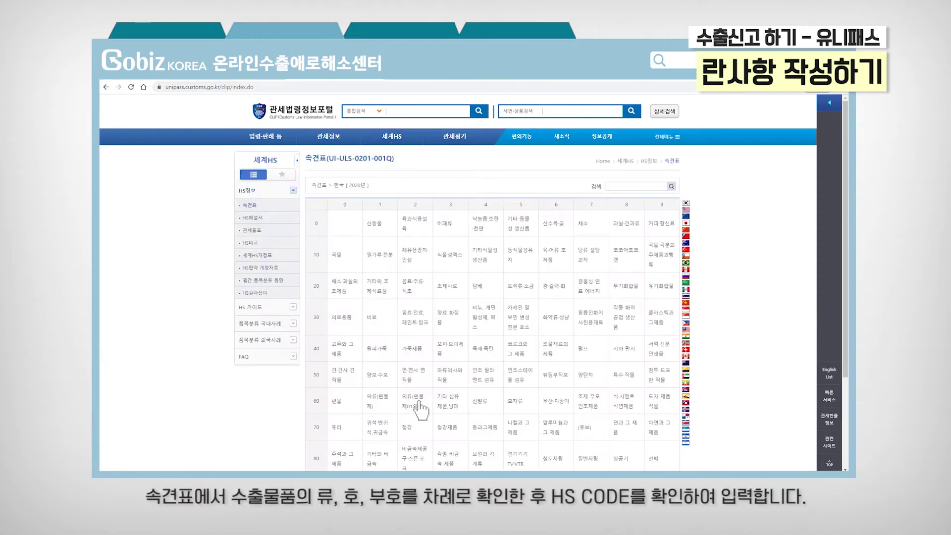
left_click(418, 404)
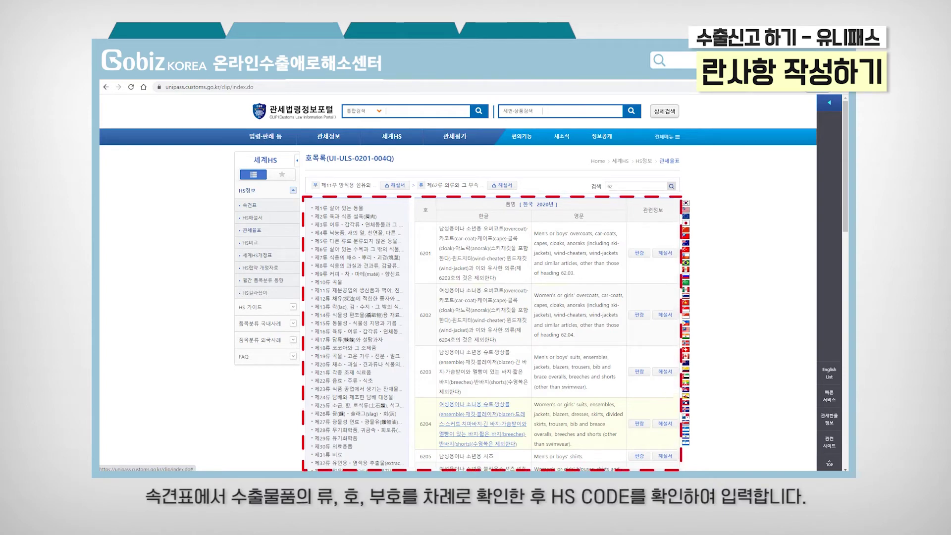
left_click(500, 431)
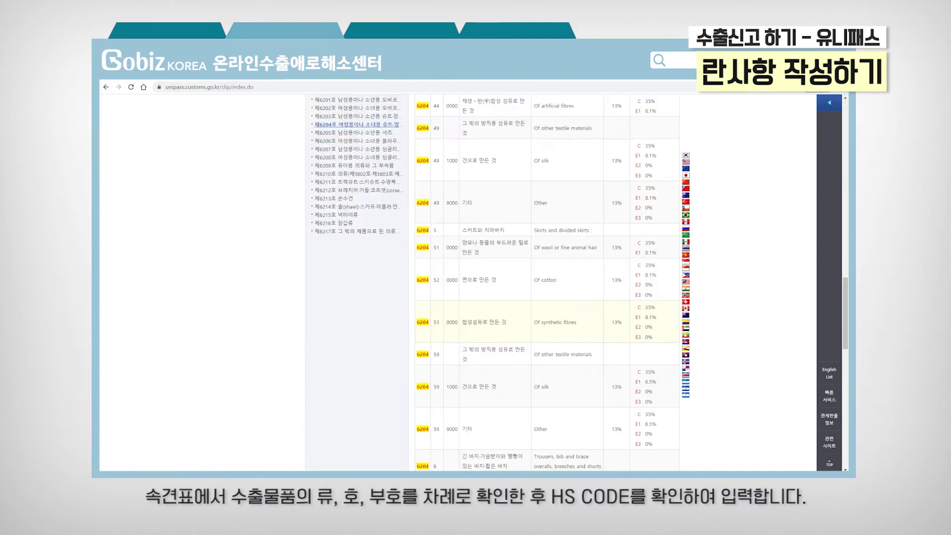
left_click(495, 327)
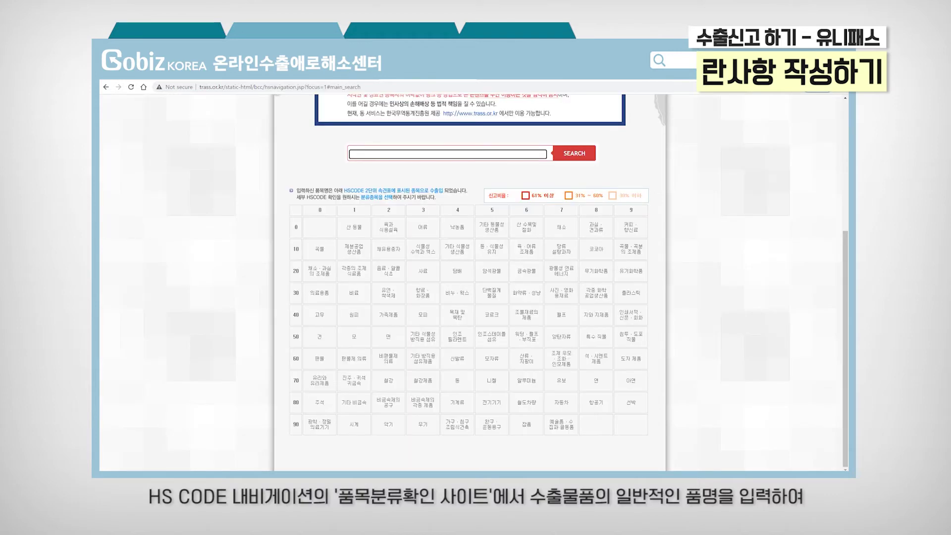
Step: Search TRASS for 'Skirt' and scroll the chapter 62 results down to 6204.53-0000
type("Skirt")
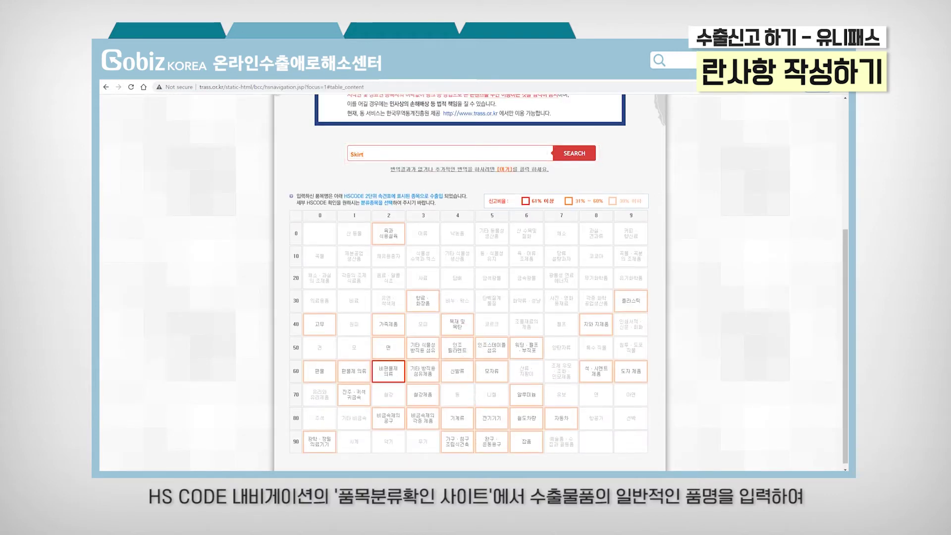
left_click(388, 358)
scroll(468, 282, "down", 7)
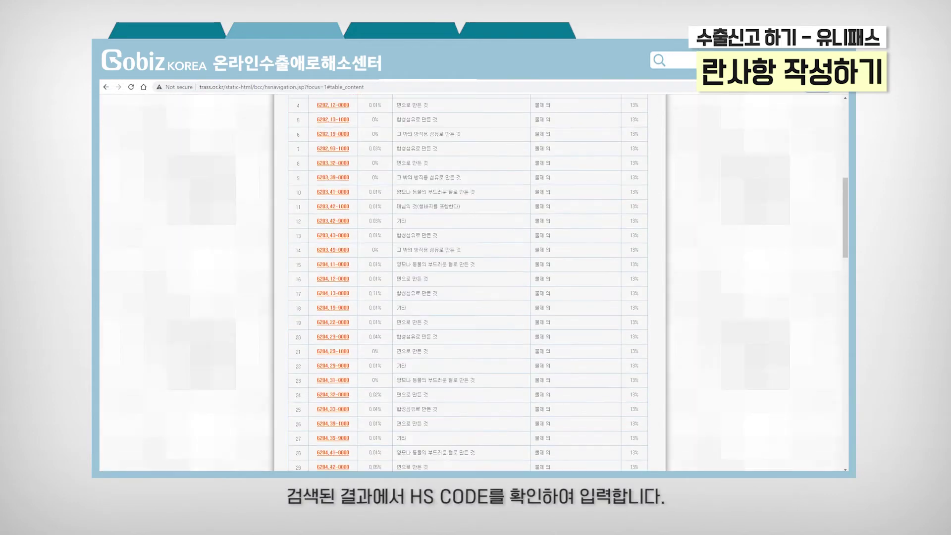
scroll(467, 282, "down", 1)
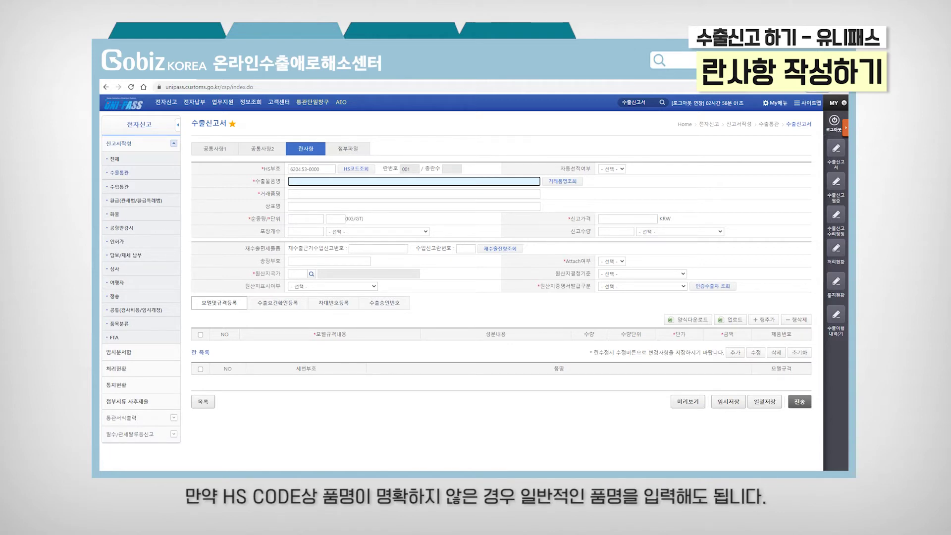
Step: Enter export product name 'Skirt of synthetic fibers' and trade name 'GobizKOREA Denim Skirt'
type("Skirt of synthetic fibers")
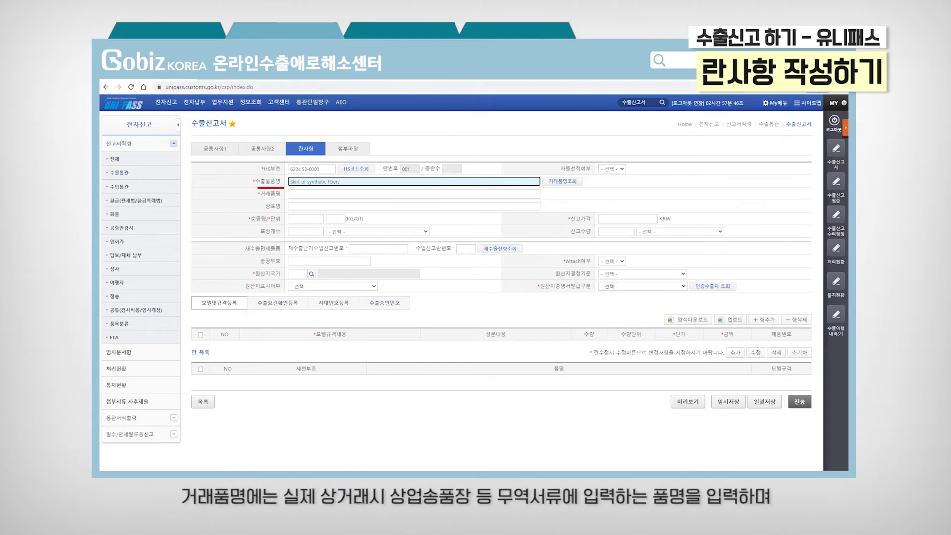
left_click(363, 194)
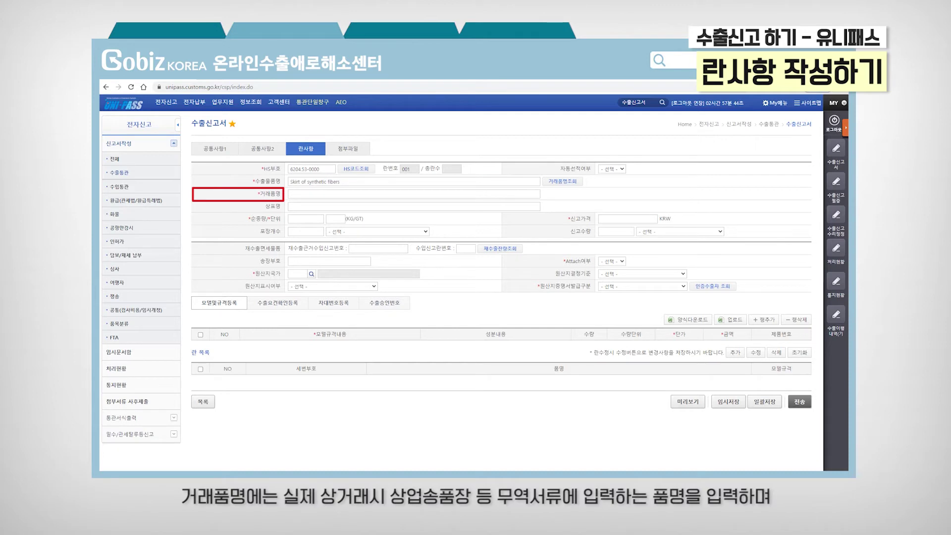
type("GobizKOREA Denim Skirt")
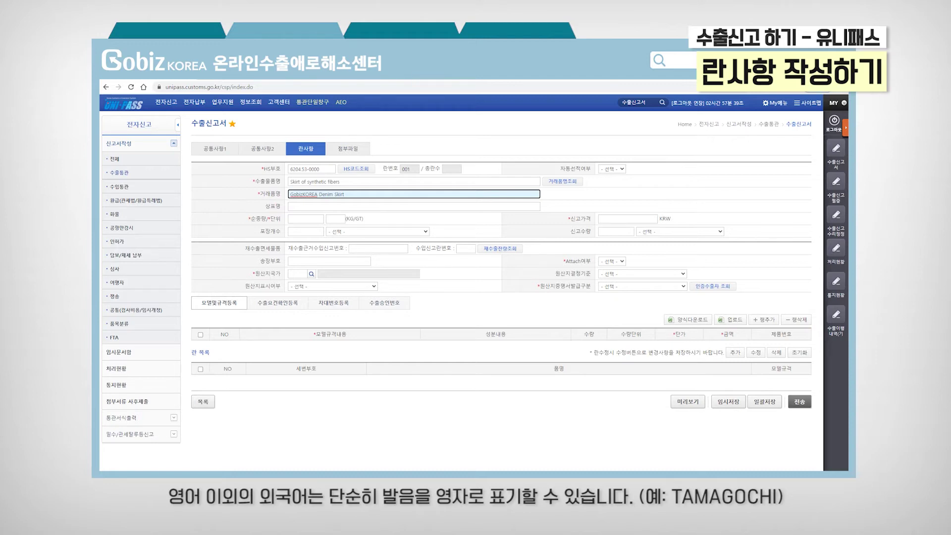
Step: Set the item's net weight to 0.6 KG
left_click(305, 219)
type("0.6")
key("Tab")
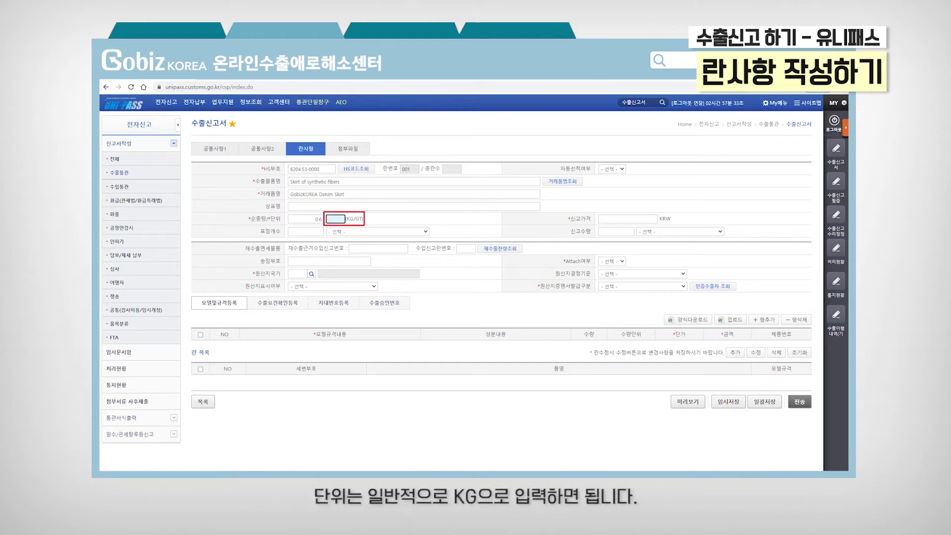
type("KG")
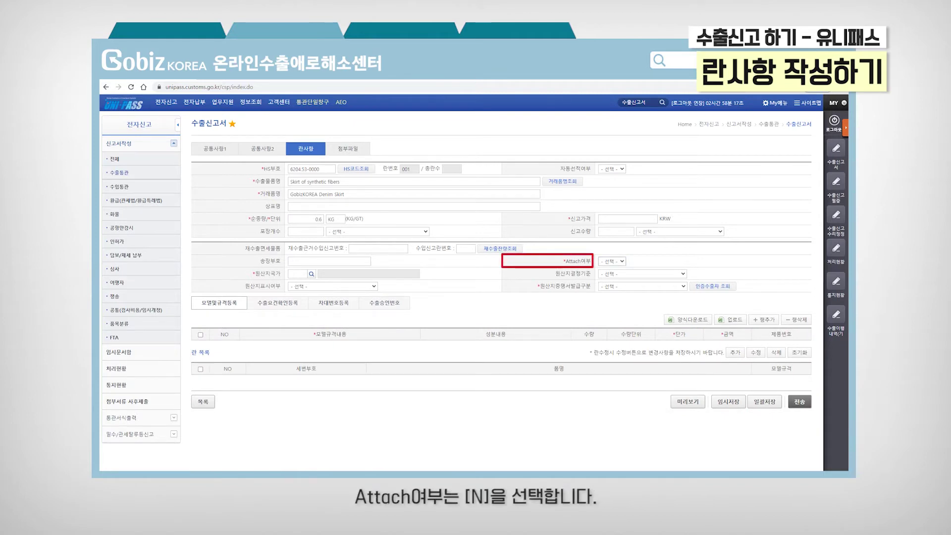
Step: Set Attach여부 to N, origin country to KR 한국, and certificate of origin to [N] 미발급
left_click(612, 261)
left_click(610, 283)
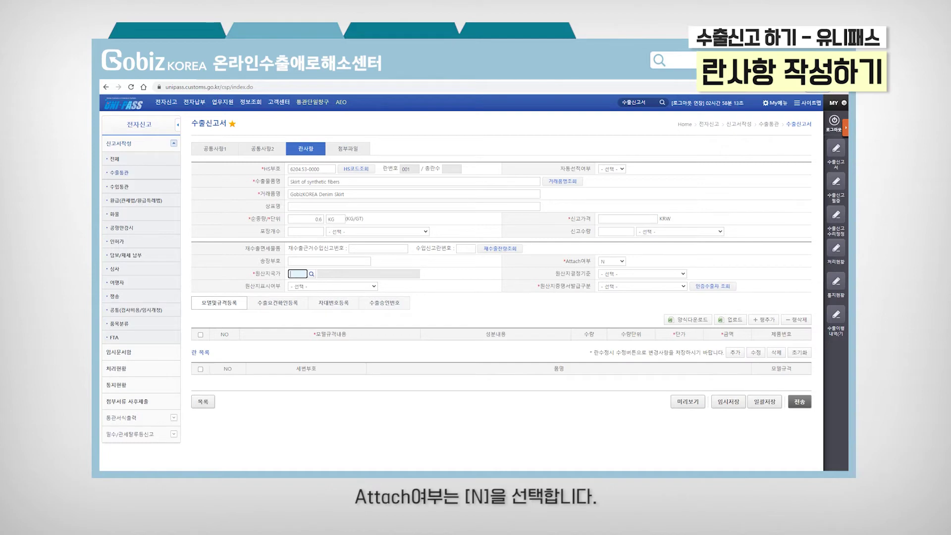
left_click(297, 273)
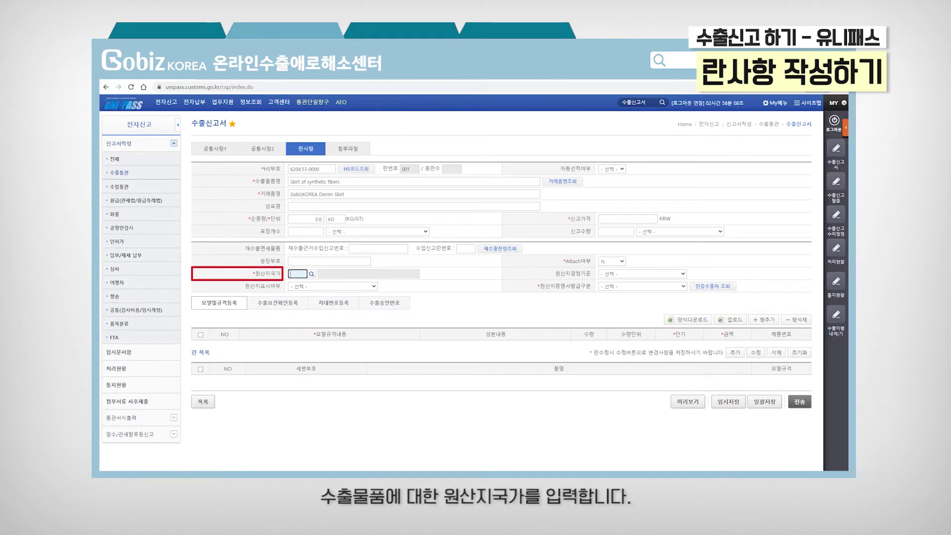
left_click(312, 274)
left_click(540, 159)
type("ㅎ한국")
key("Return")
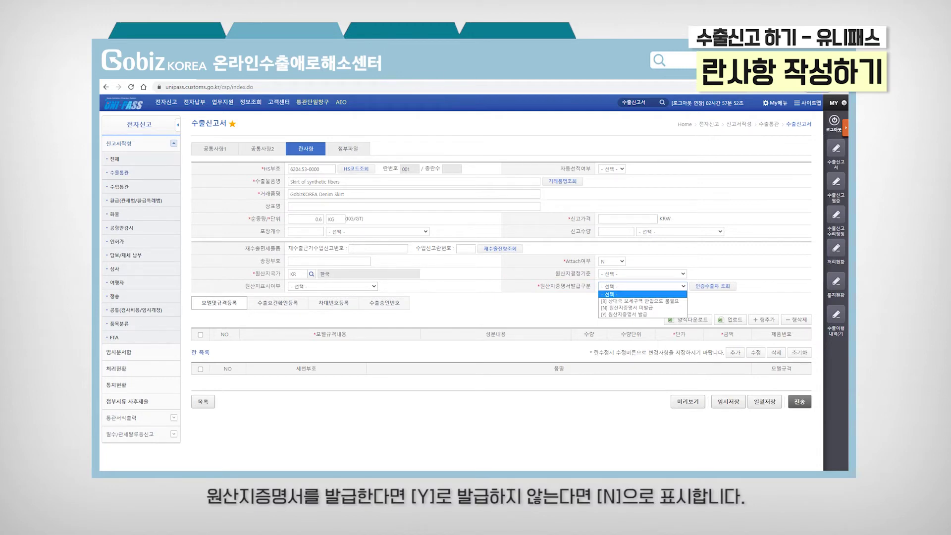
left_click(627, 307)
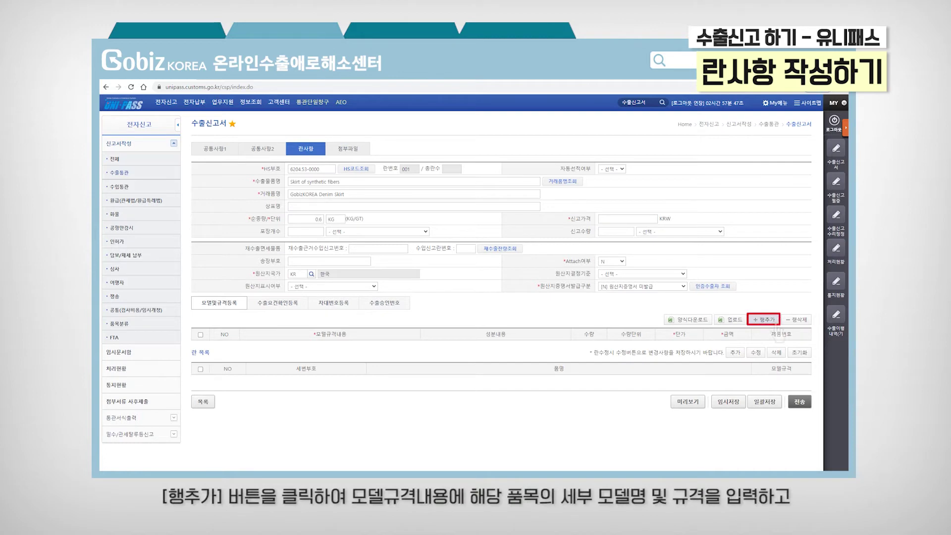
Step: Add model row 01 'GK620402 Blue FR34', quantity 2 at unit price 40, declared price 88,440 KRW
left_click(773, 321)
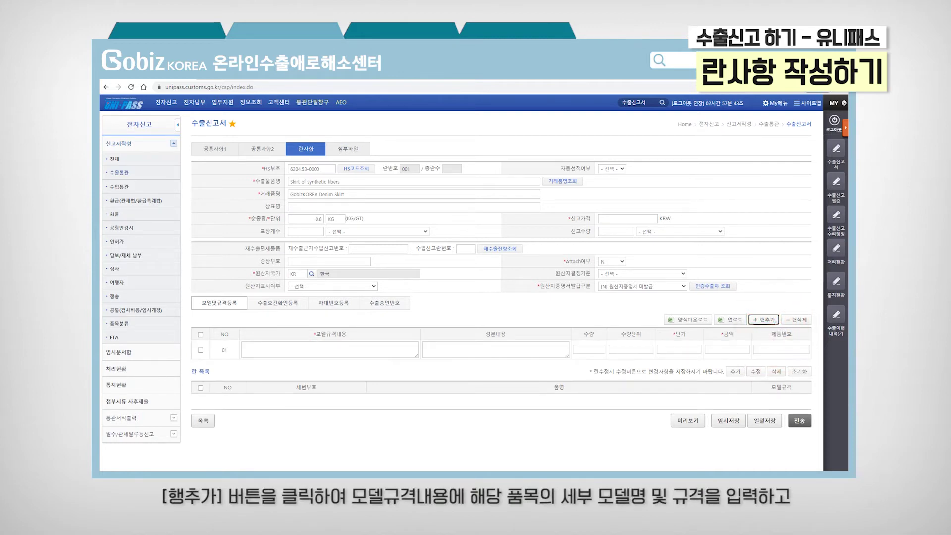
left_click(329, 350)
type("GK620402 Blue FR34")
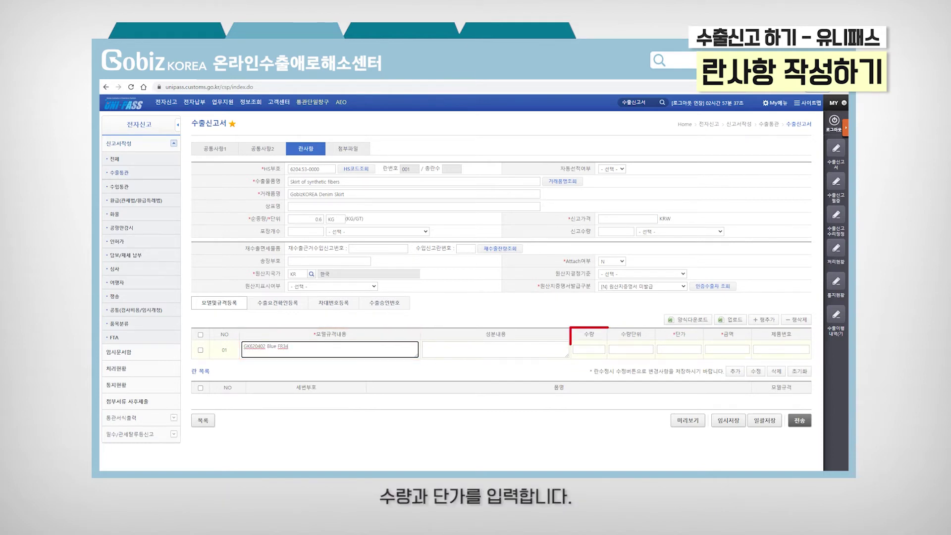
left_click(588, 350)
type("2")
left_click(678, 349)
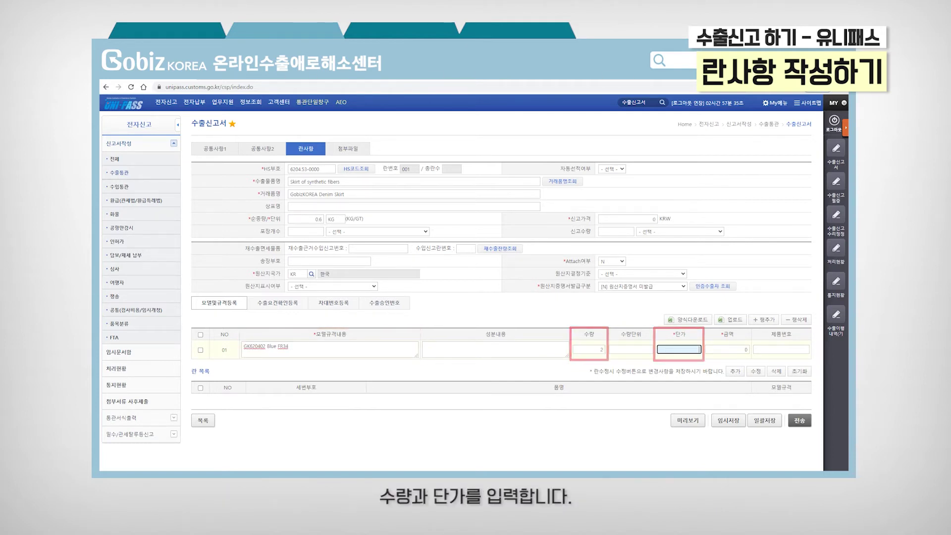
left_click(645, 220)
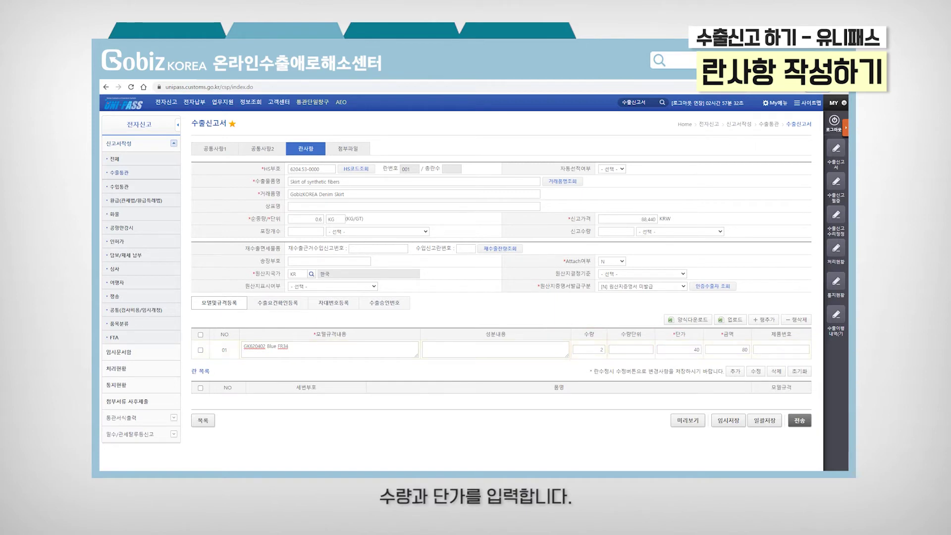
double_click(645, 220)
left_click(733, 218)
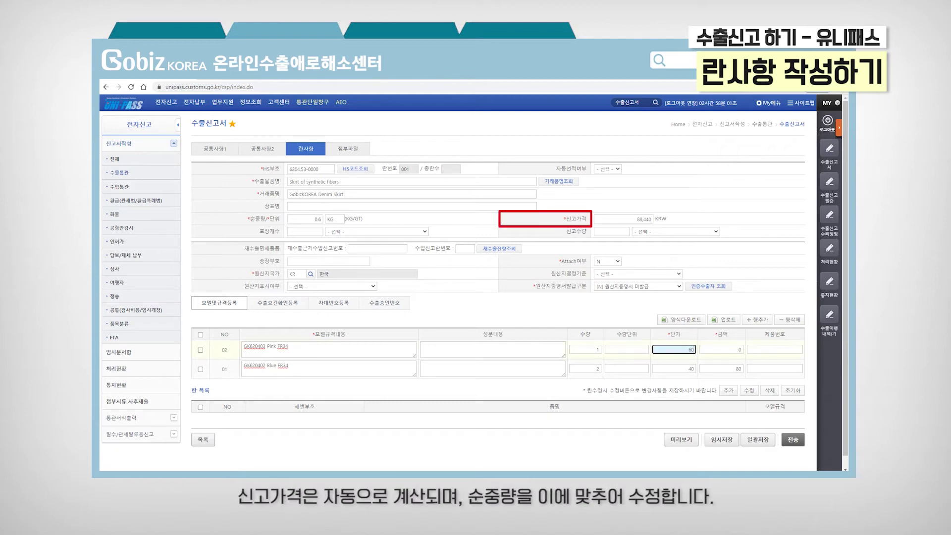
Step: Confirm row 02's unit price to recalculate totals, then change net weight from 0.6 to 0.9 KG
key("Tab")
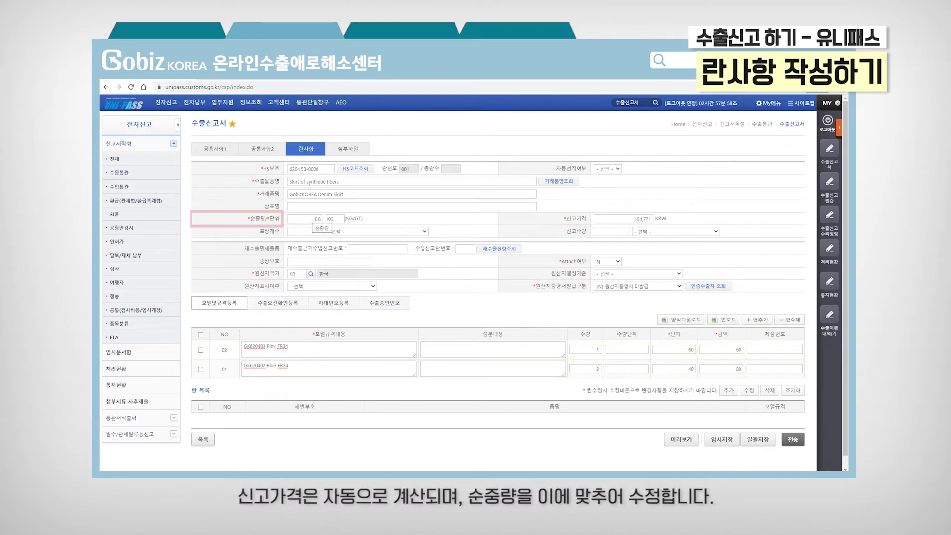
left_click(305, 218)
key("BackSpace")
type("9")
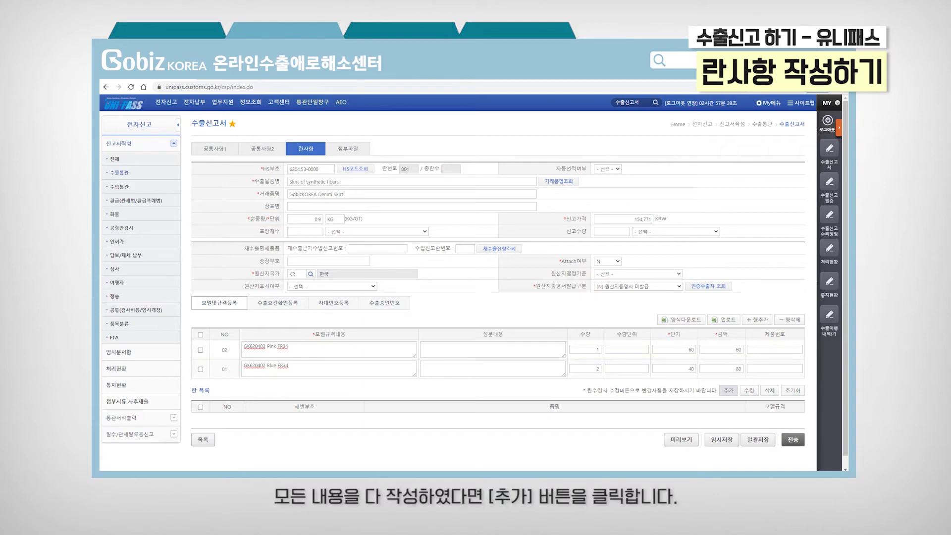
Step: Add the skirt as item 001, clear the form, then add Training shoes (6404.11-0000) as item 002
left_click(728, 390)
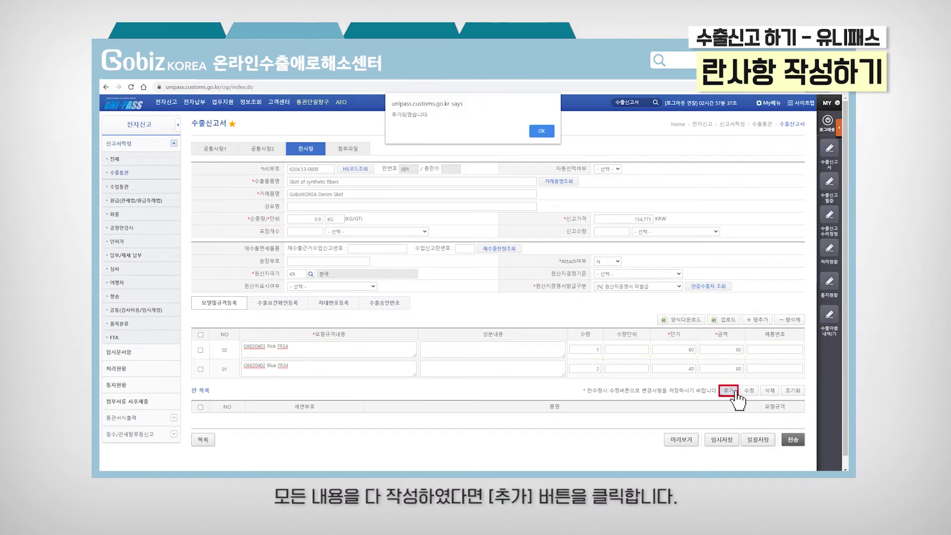
key("Return")
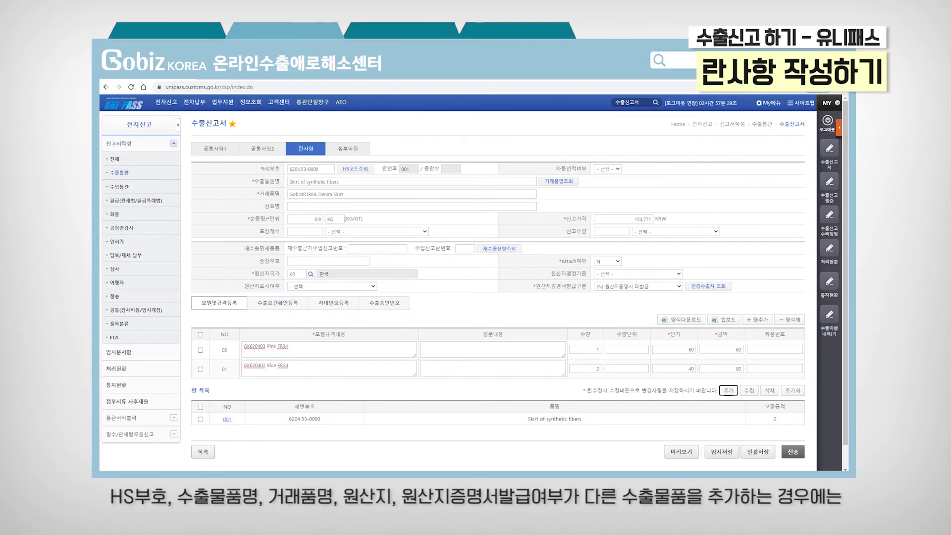
left_click(794, 391)
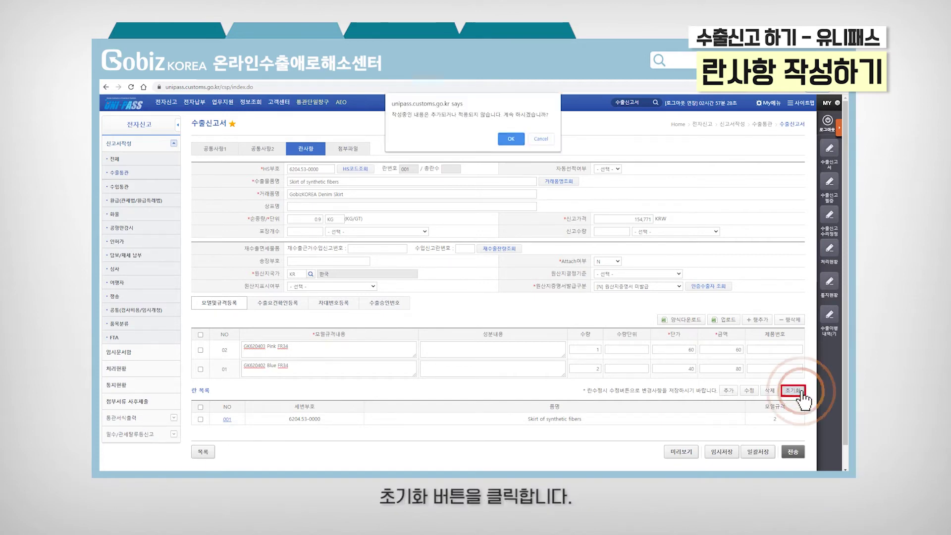
key("Return")
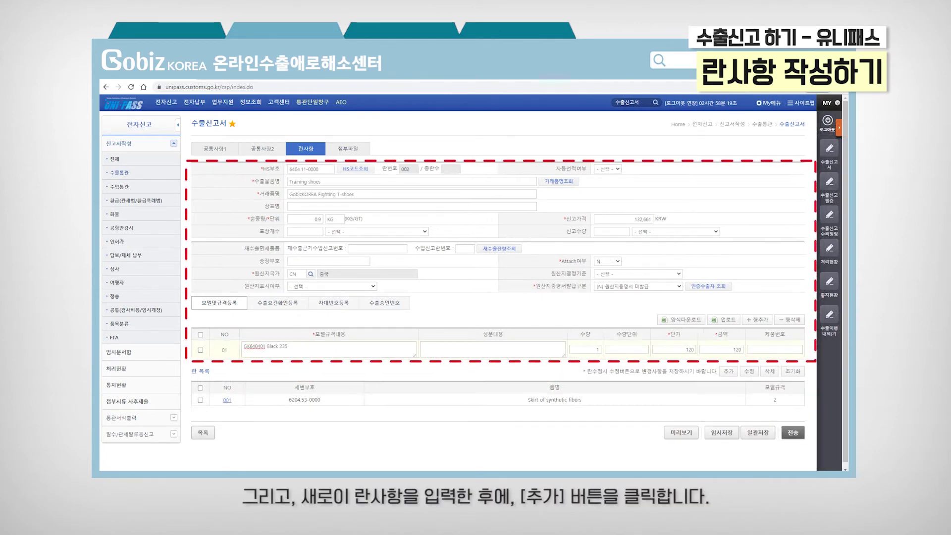
left_click(735, 375)
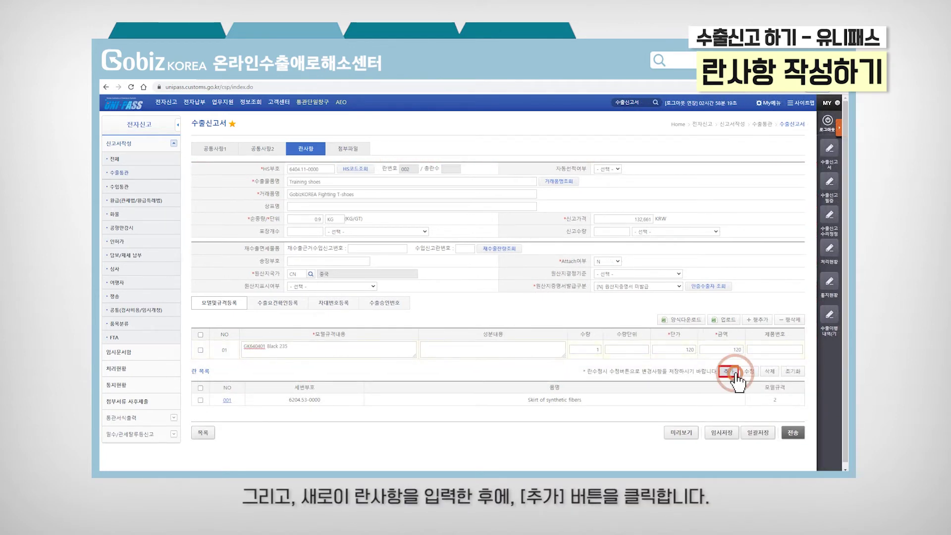
key("Return")
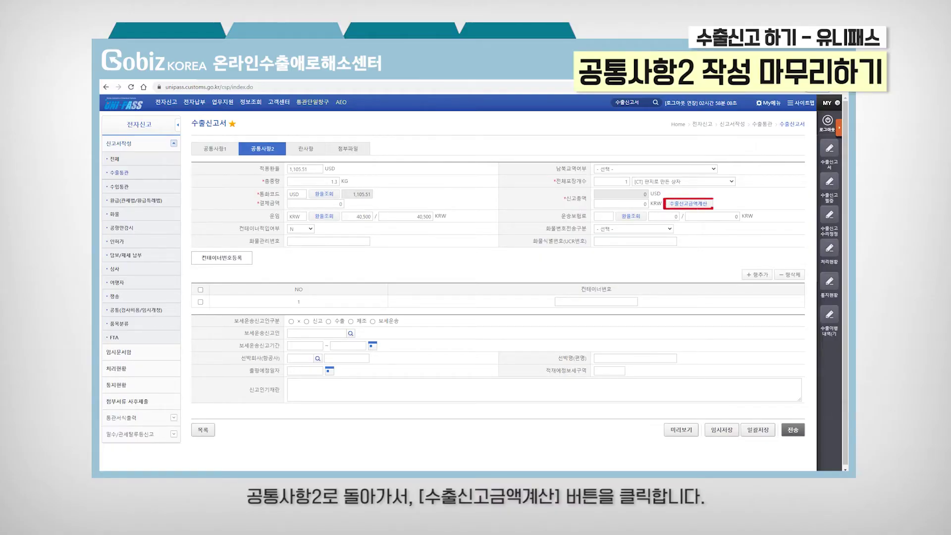
Step: Calculate the declared export amount and assign an export declaration number (채번) on 공통사항1
left_click(703, 208)
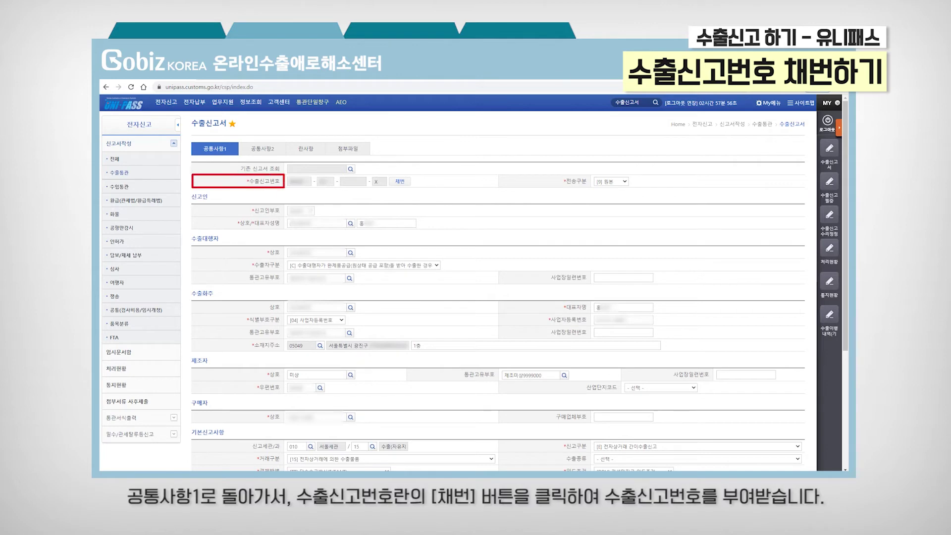
left_click(402, 182)
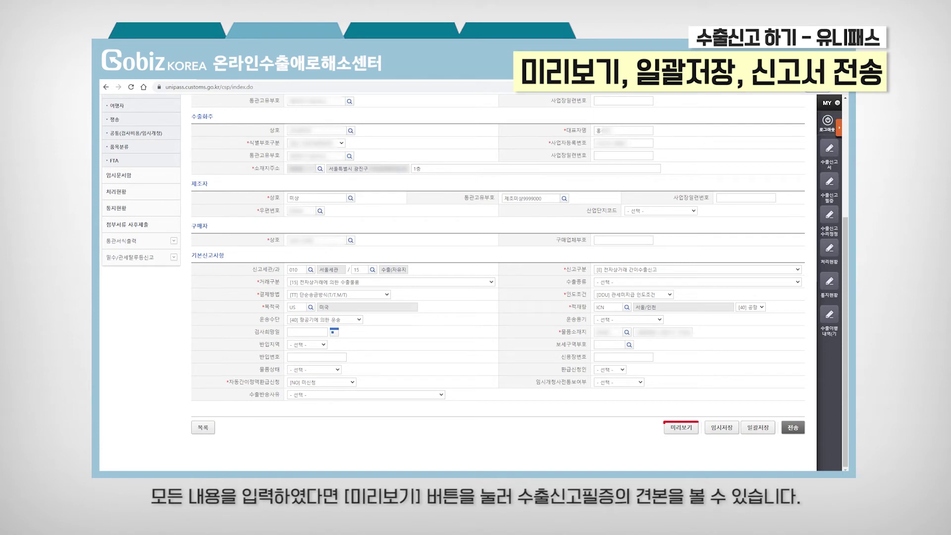
Step: Preview the export declaration, then batch-save (일괄저장) it into the 임시문서함
left_click(693, 429)
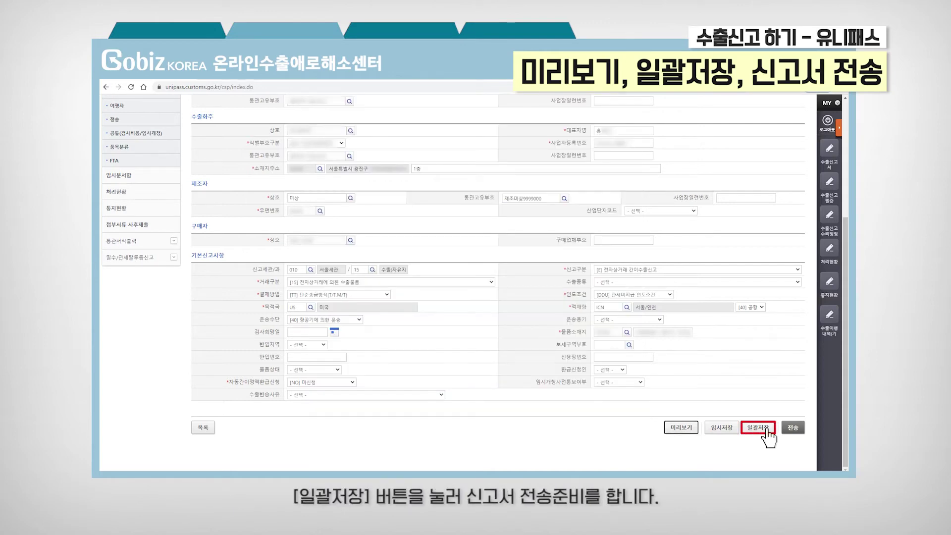
left_click(766, 429)
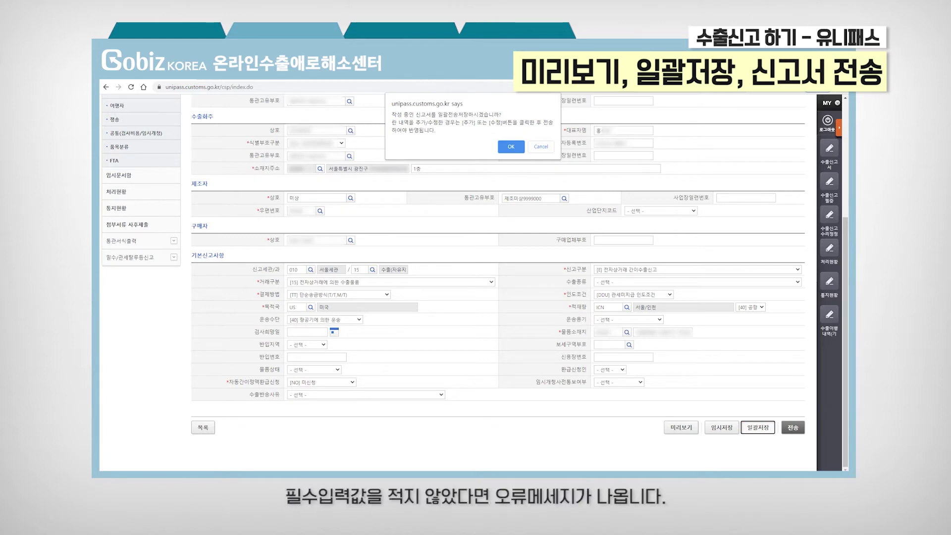
left_click(510, 146)
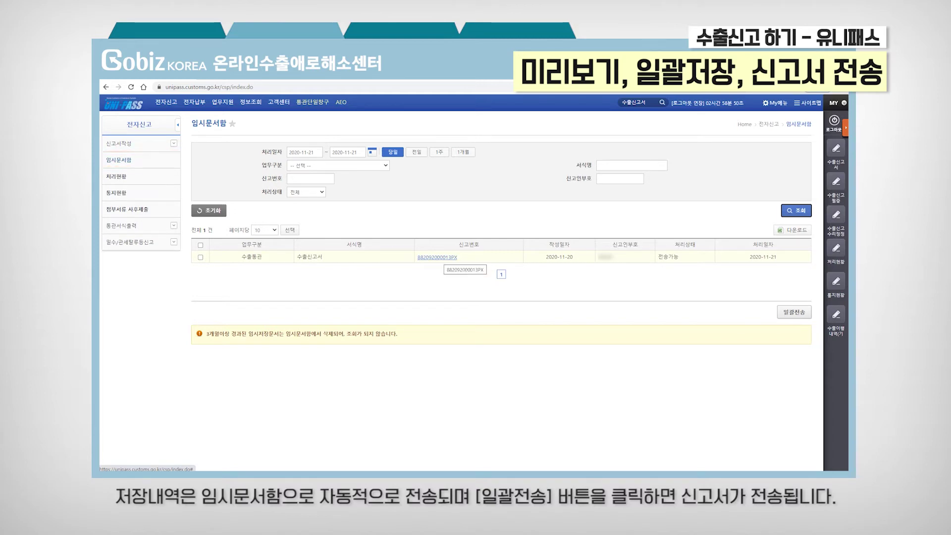
Step: Batch-send the saved 수출신고서, then search 처리현황 over the past week and again for today only
left_click(793, 312)
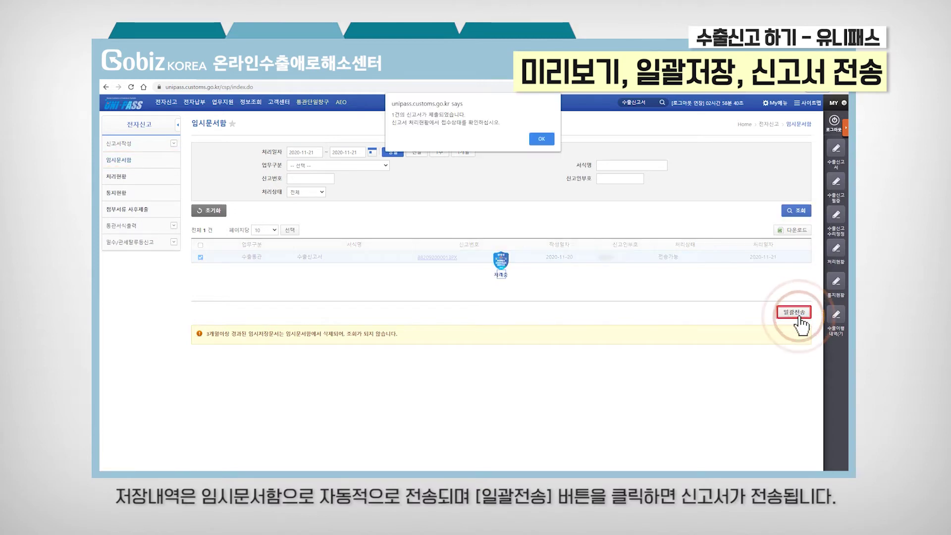
key("Return")
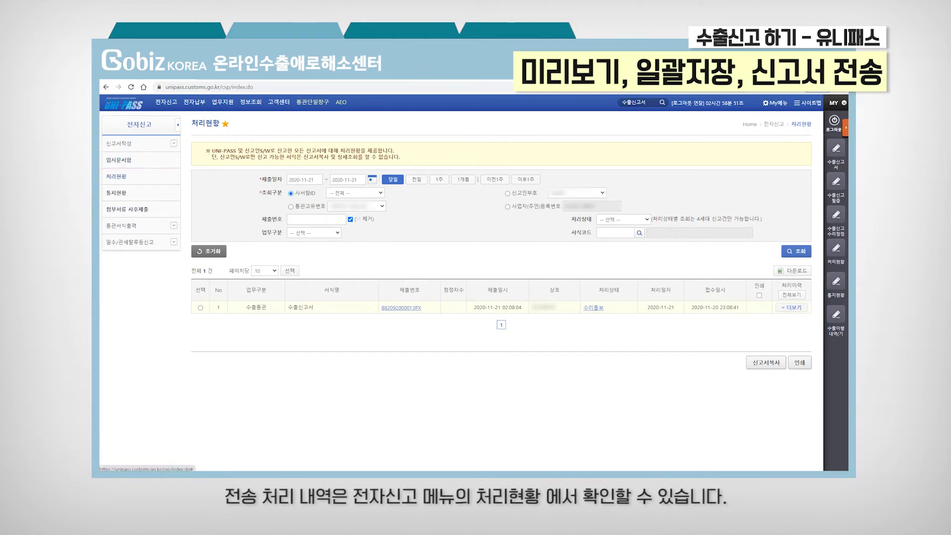
left_click(416, 179)
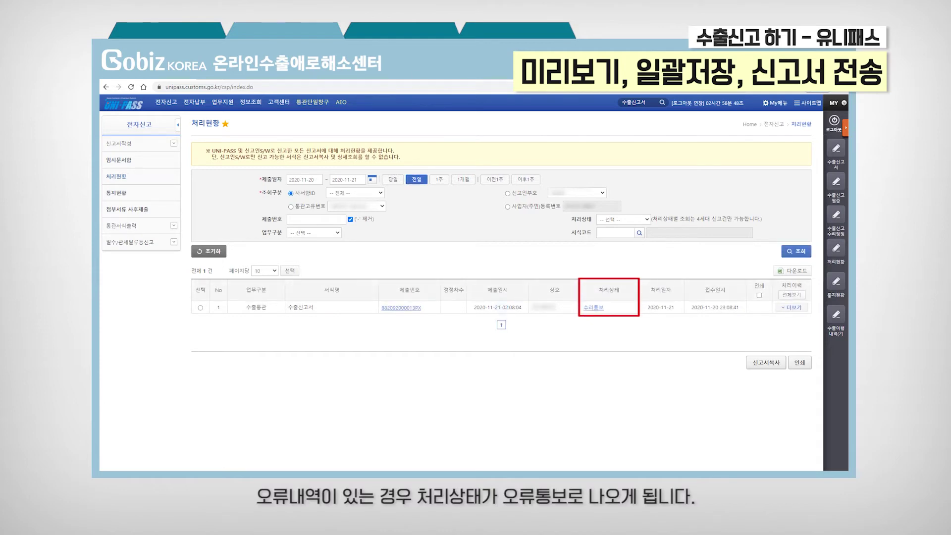
left_click(438, 180)
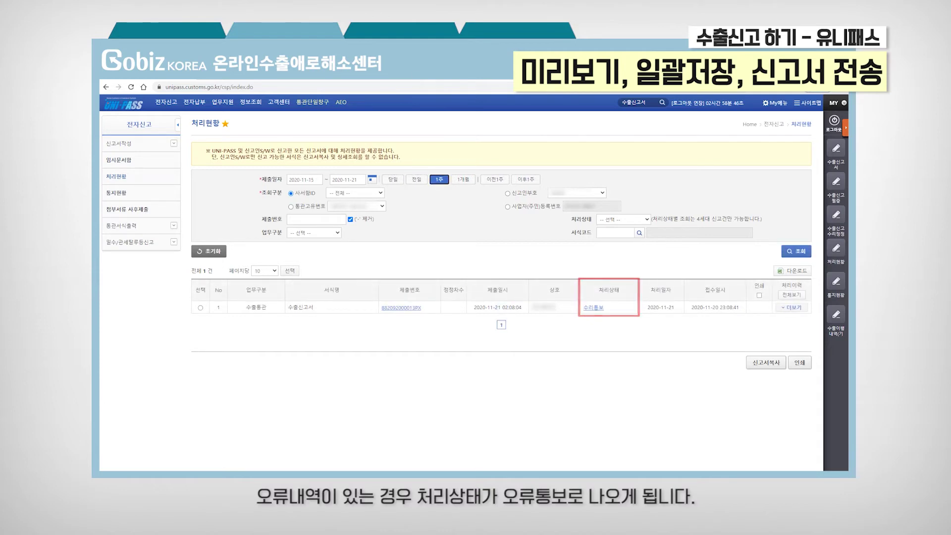
left_click(801, 254)
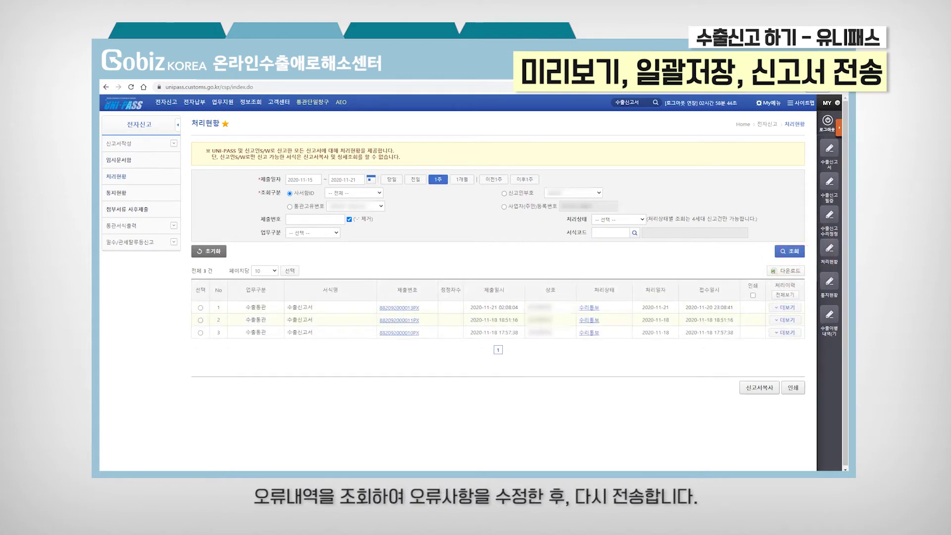
left_click(391, 179)
left_click(789, 251)
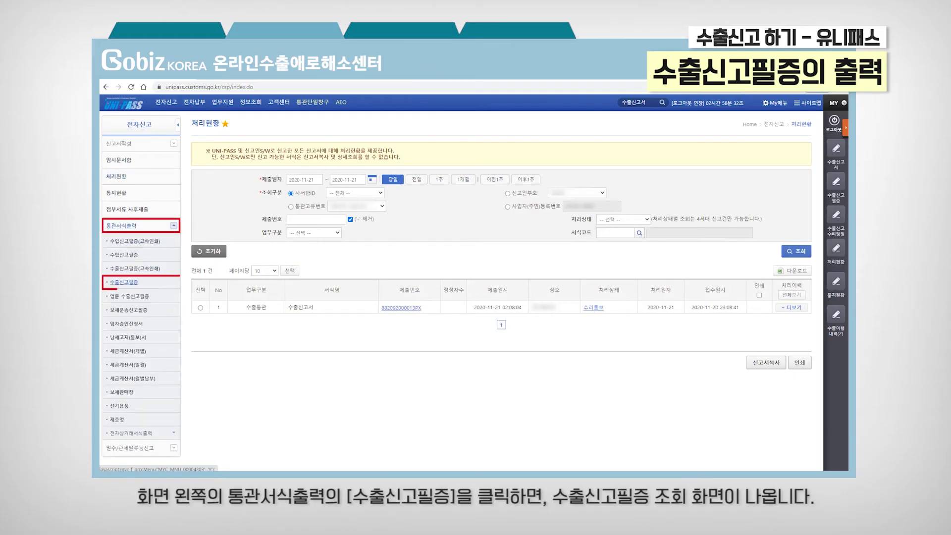
Step: In the 수출신고필증 lookup, list declarations, tick the skirt certificate on row 1, and open its print preview
left_click(124, 282)
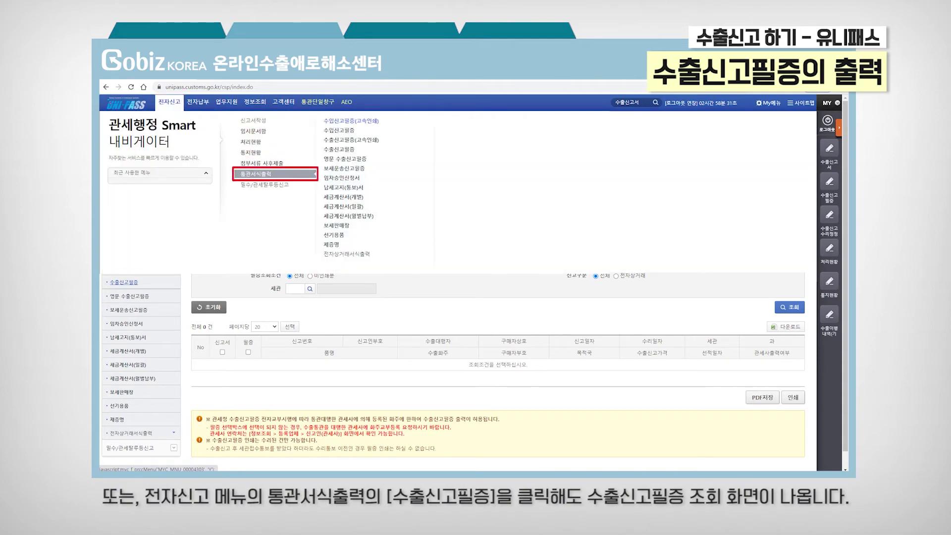
left_click(350, 151)
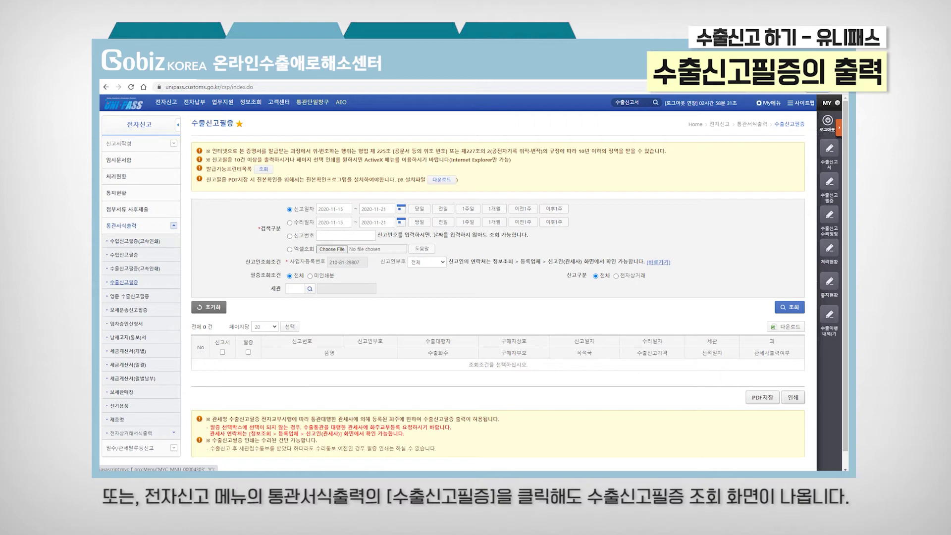
left_click(791, 309)
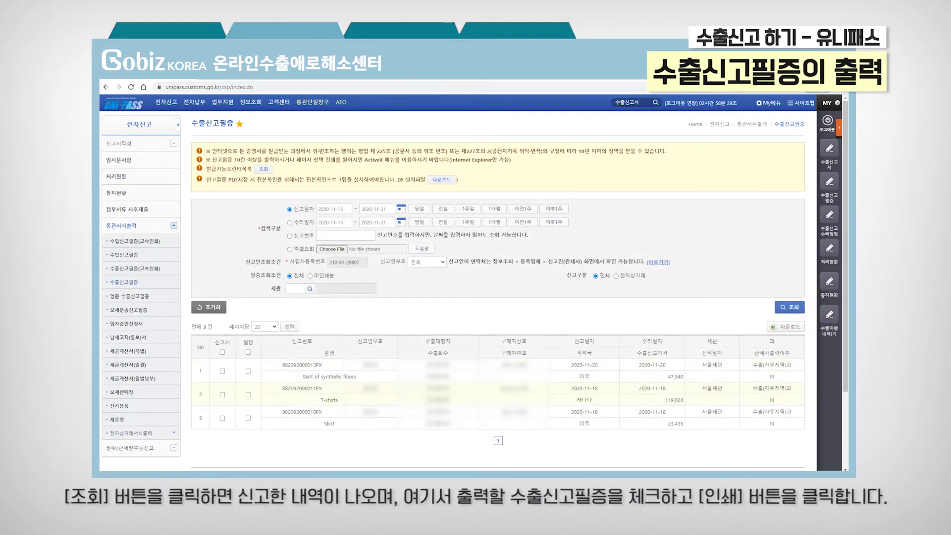
left_click(248, 371)
scroll(473, 282, "down", 2)
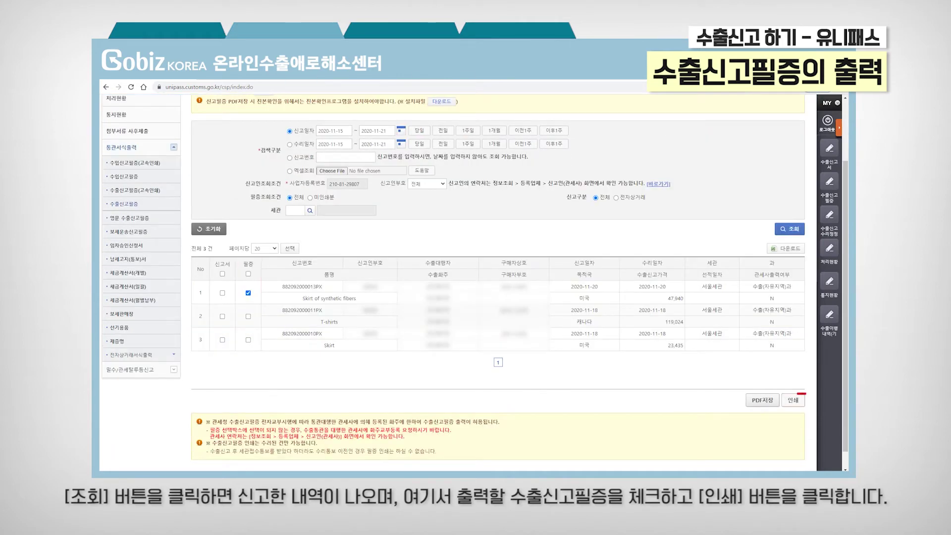
left_click(792, 401)
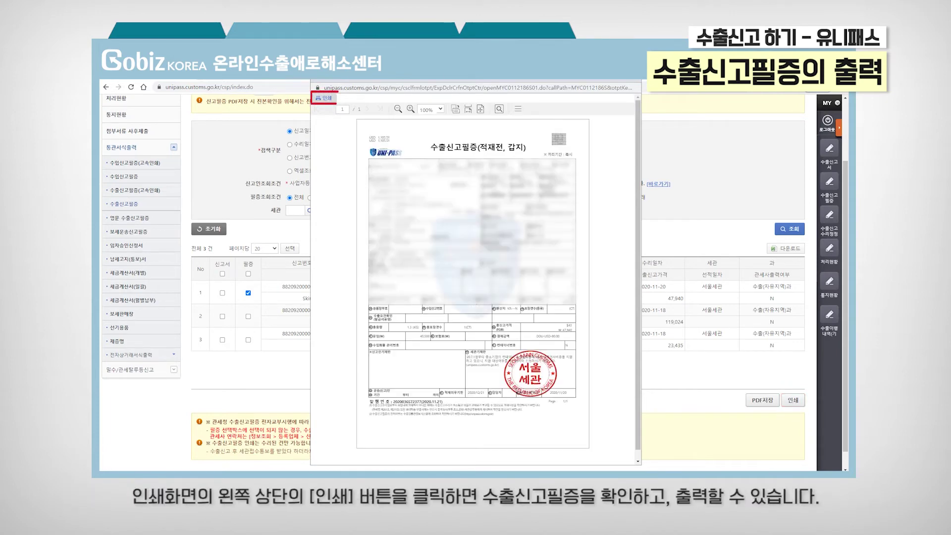
Step: Print the 수출신고필증 from the print viewer
left_click(327, 98)
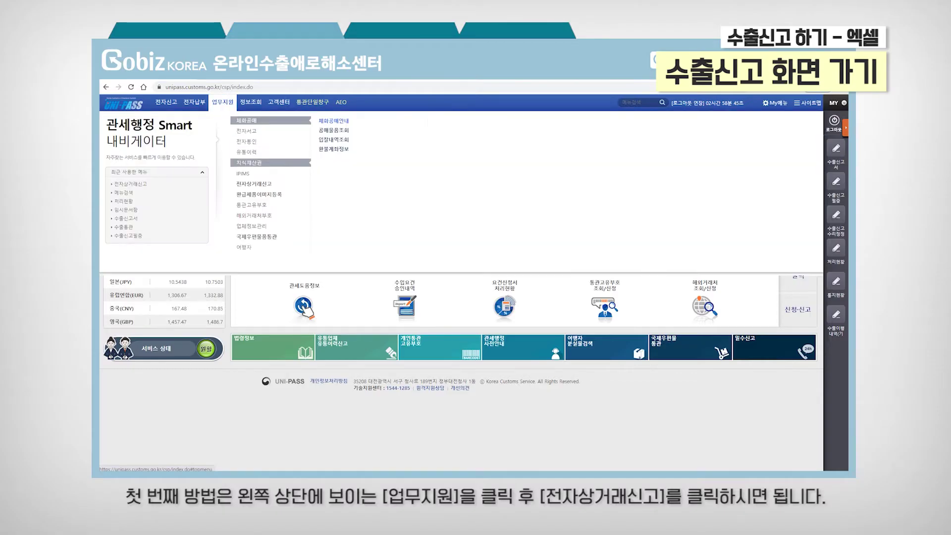
Step: Reach the 전자상거래신고 page via 업무지원, and again through a menu search for 전자상거래신고
left_click(224, 104)
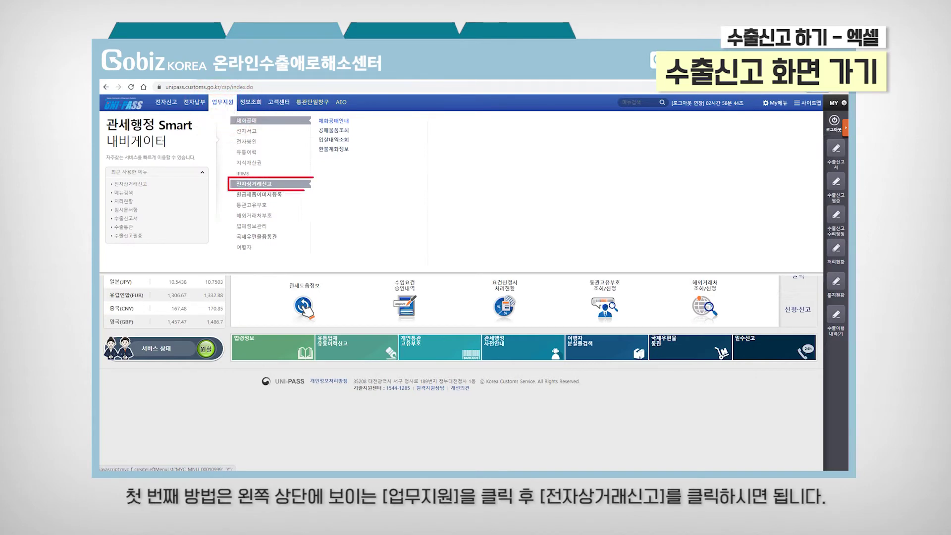
left_click(291, 183)
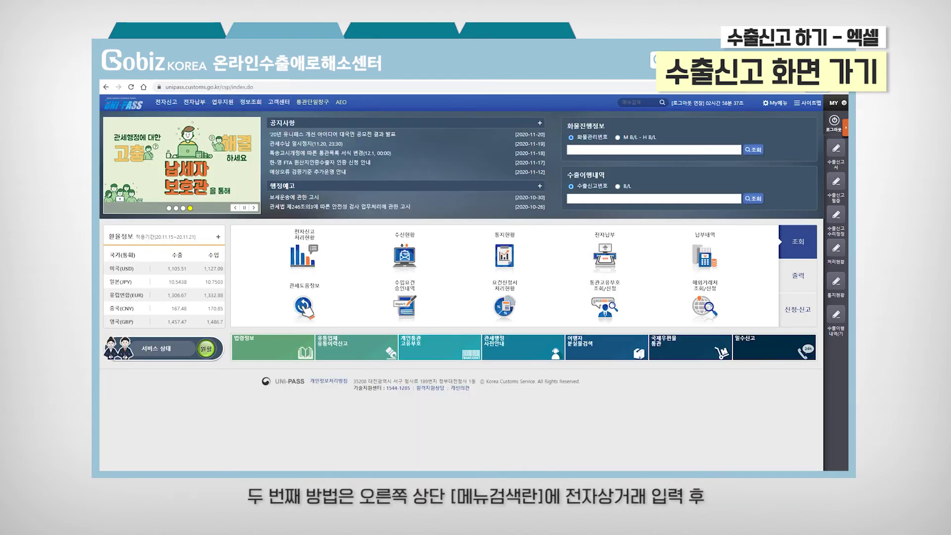
left_click(638, 103)
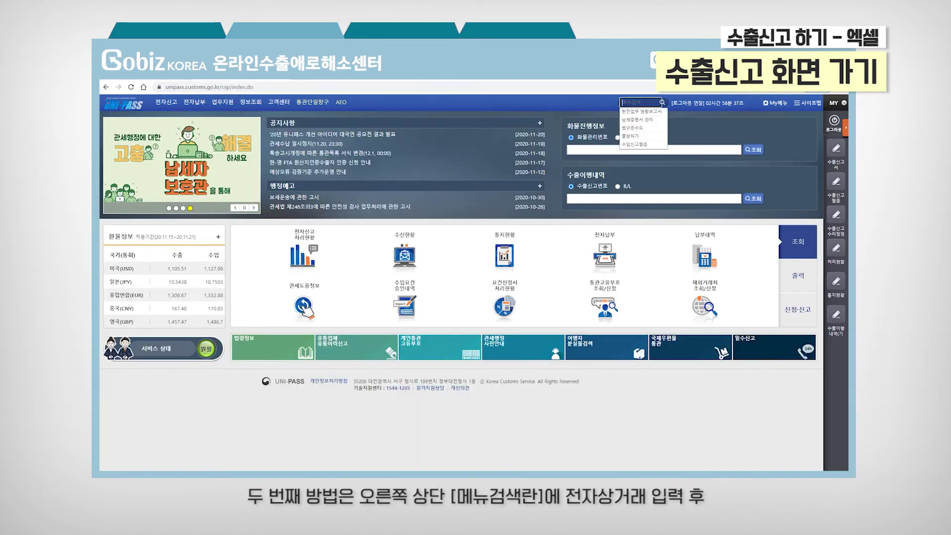
type("전자새ㅇ거래신고")
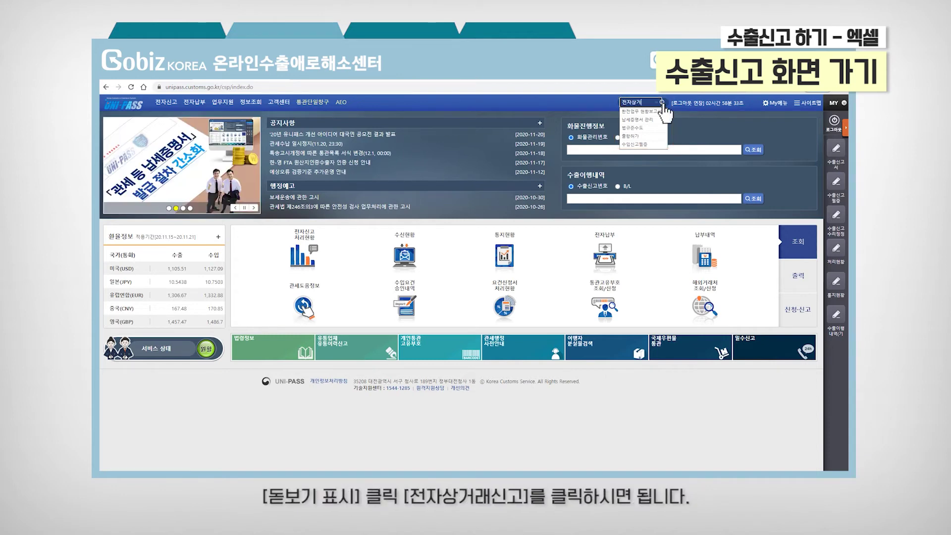
left_click(662, 103)
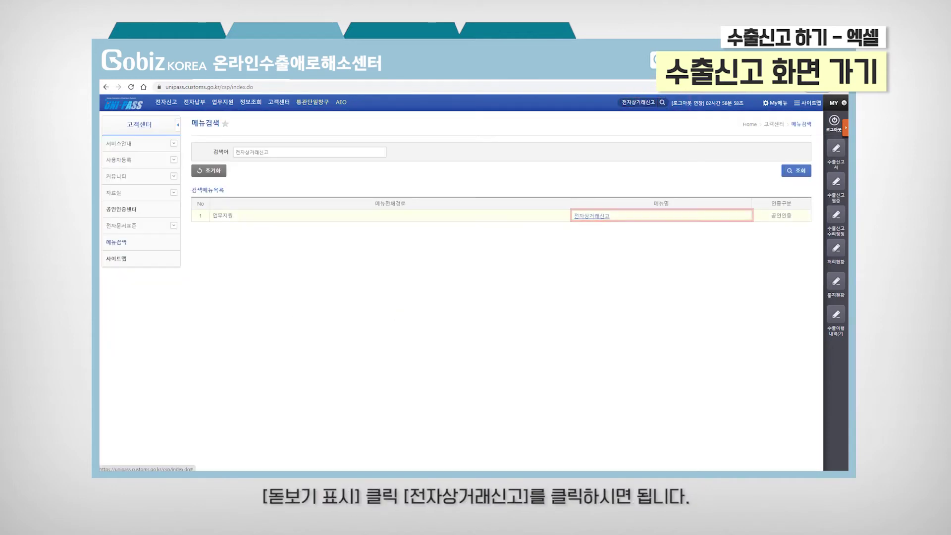
left_click(616, 218)
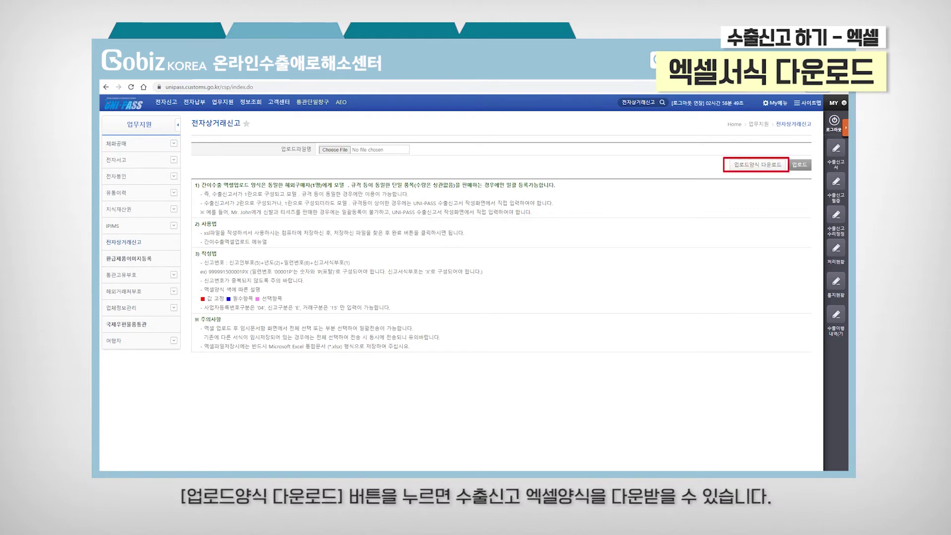
Step: Download the 업로드양식 Excel template from the 전자상거래신고 page
left_click(775, 165)
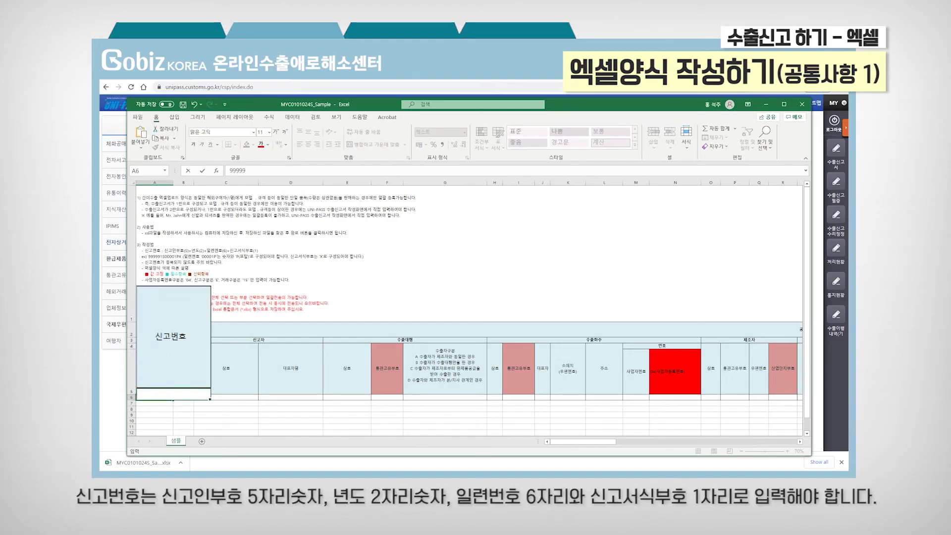
type("2")
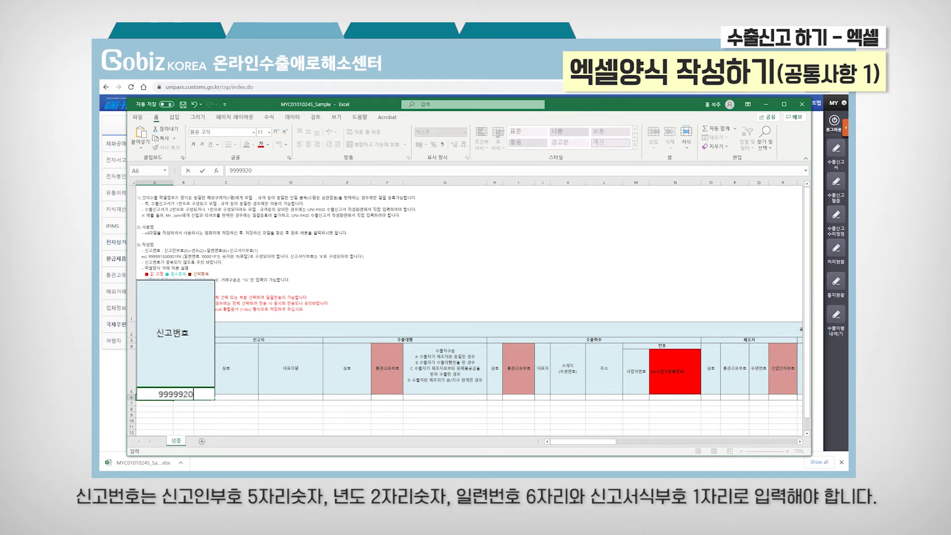
type("000015P")
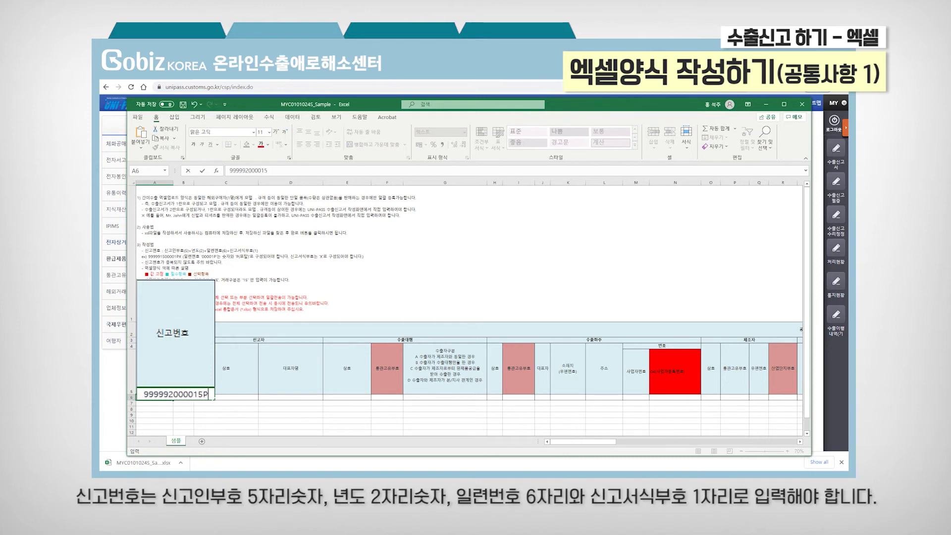
type("X")
key("Tab")
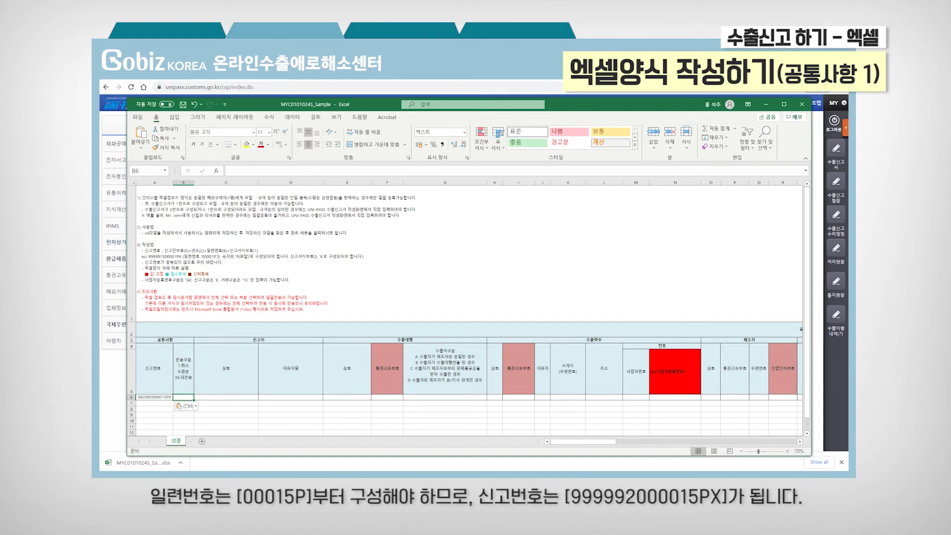
Step: Fill row 6 with transmission type 9, exporter type C (replacing A), and identifier type 04
type("9")
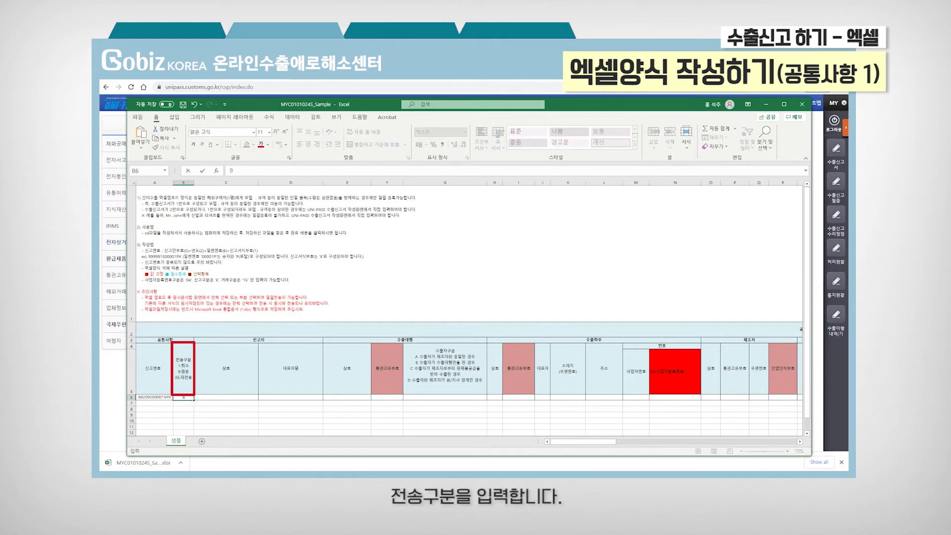
key("Tab")
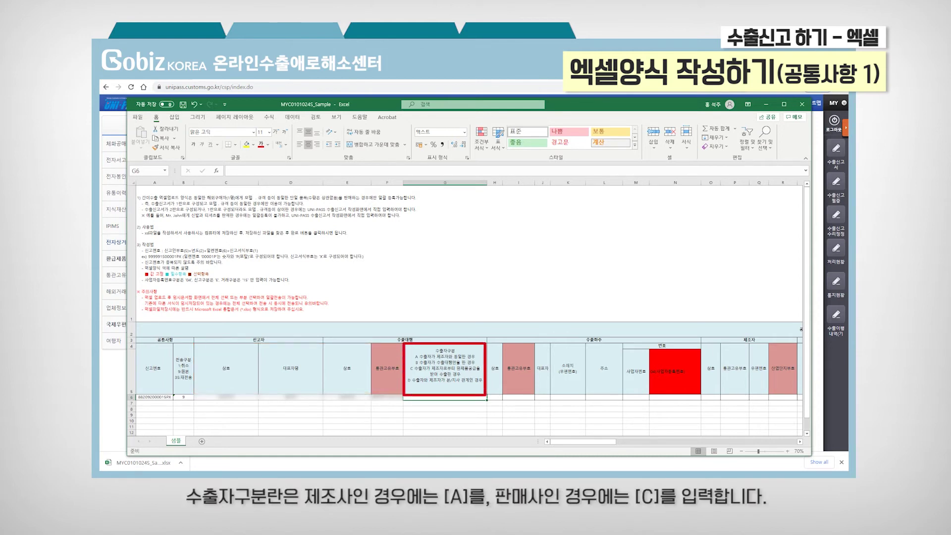
type("A")
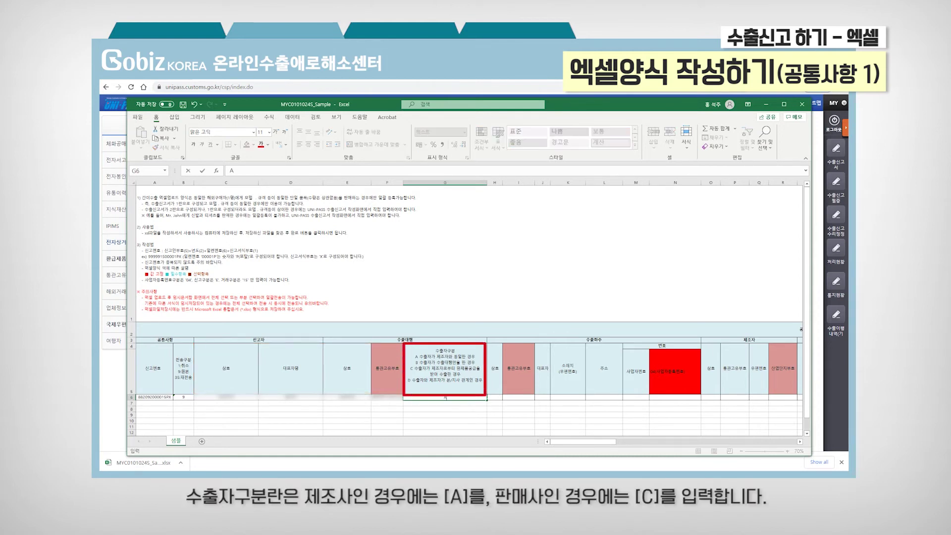
key("Return")
key("Up")
type("C")
key("Left")
key("Left")
key("Right")
key("Right")
key("Right")
key("Right")
key("Right")
key("Right")
key("Right")
key("Right")
key("Right")
type("04")
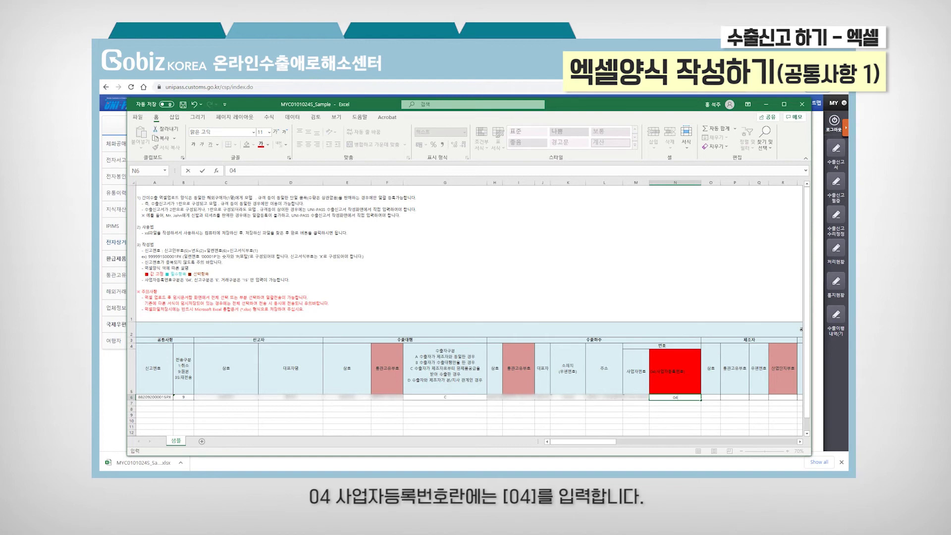
Step: Enter 삼성전자㈜ as the manufacturer company name along with its postal code
key("Tab")
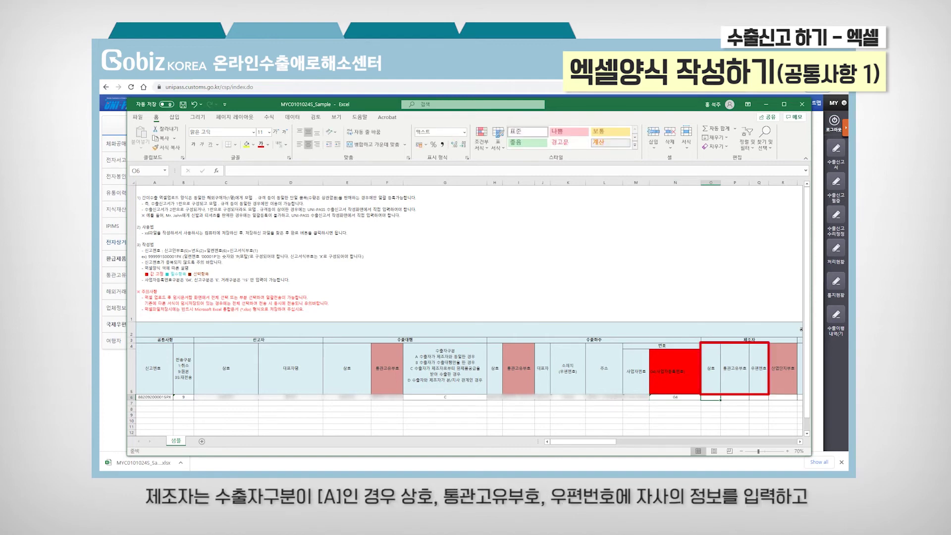
type("삼성전자㈜")
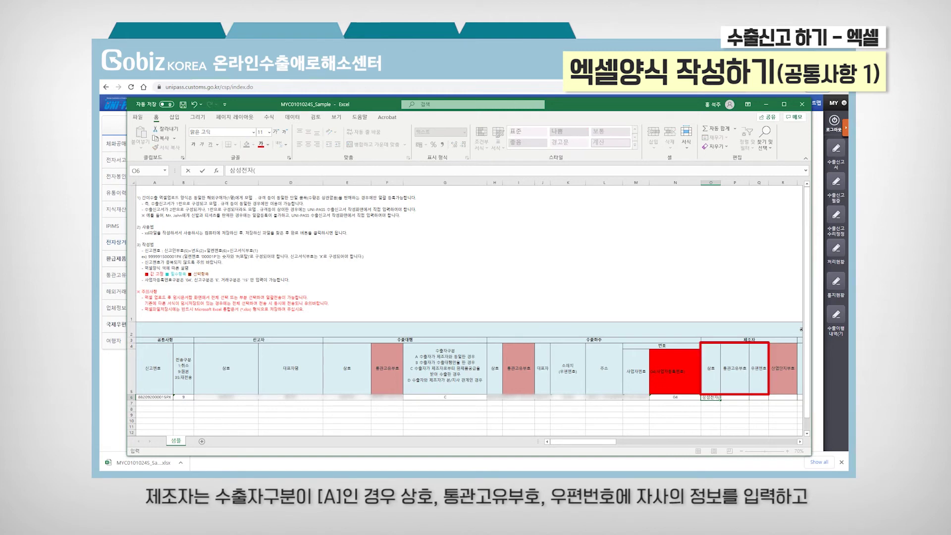
key("Tab")
key("Tab")
type("1667")
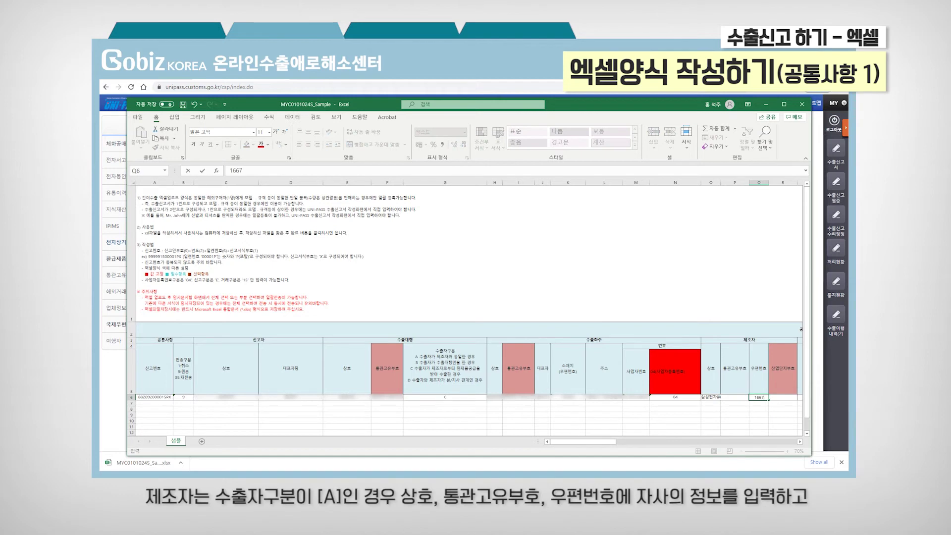
type("7")
key("Return")
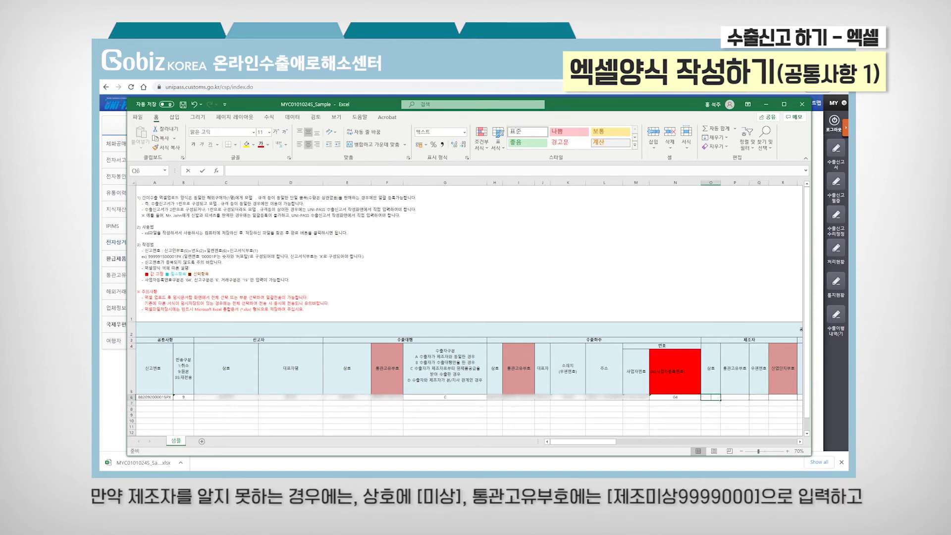
Step: Replace them with manufacturer name 미상 and customs code 제조미상9999000
type("미사")
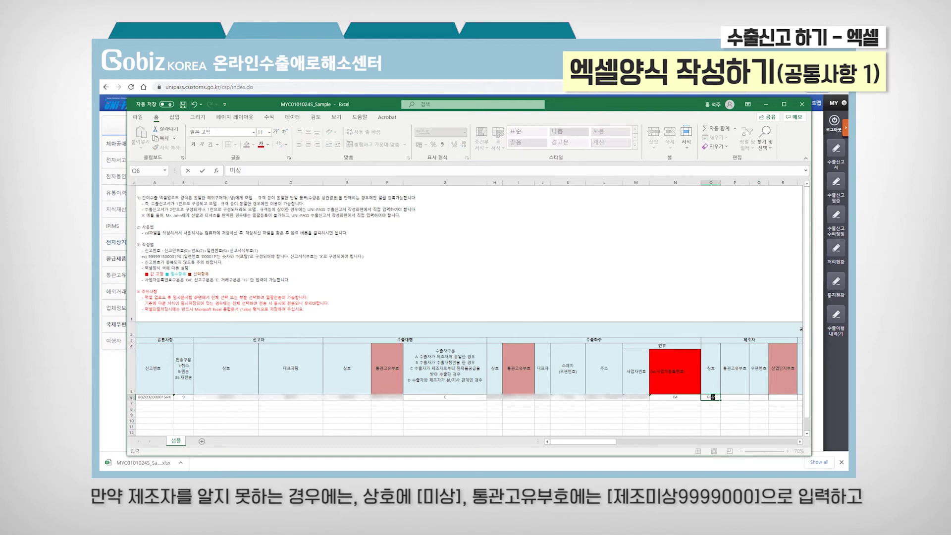
key("Tab")
type("제조미상9999")
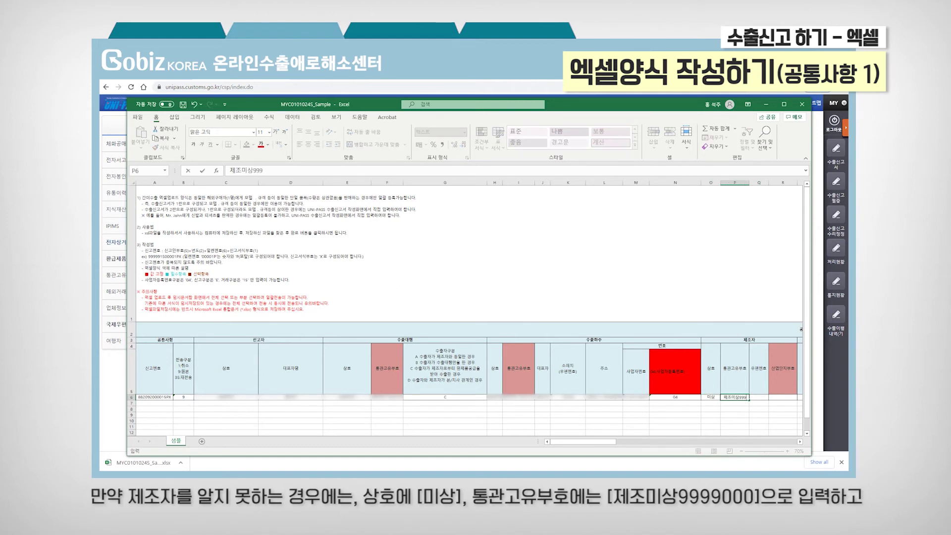
type("000")
key("Return")
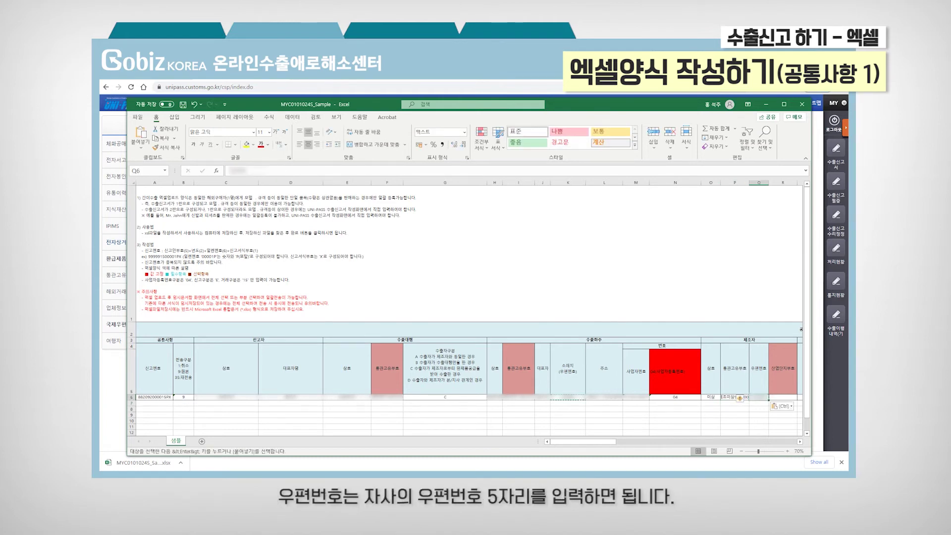
left_click(782, 397)
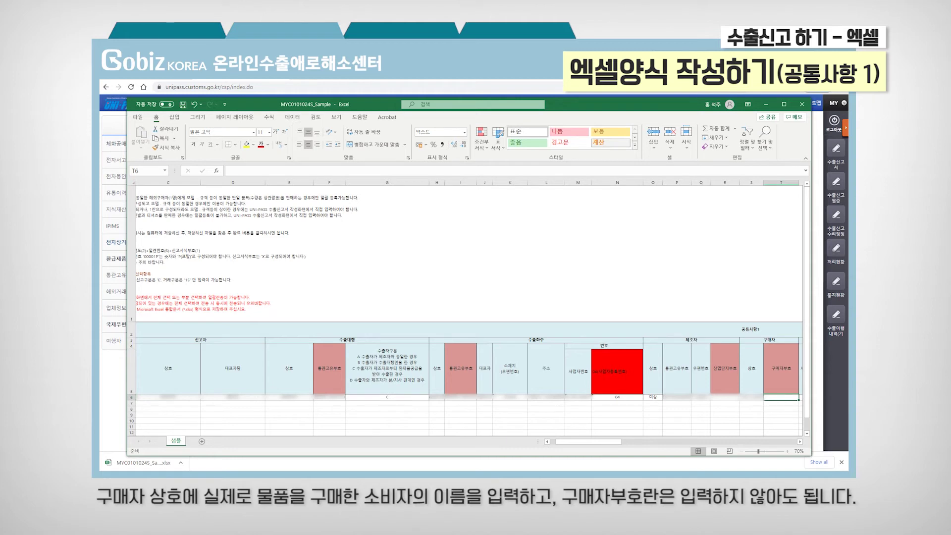
Step: Fill U6 onward with customs office 010, section 15, declaration type E, transaction type 15
left_click(800, 397)
type("01")
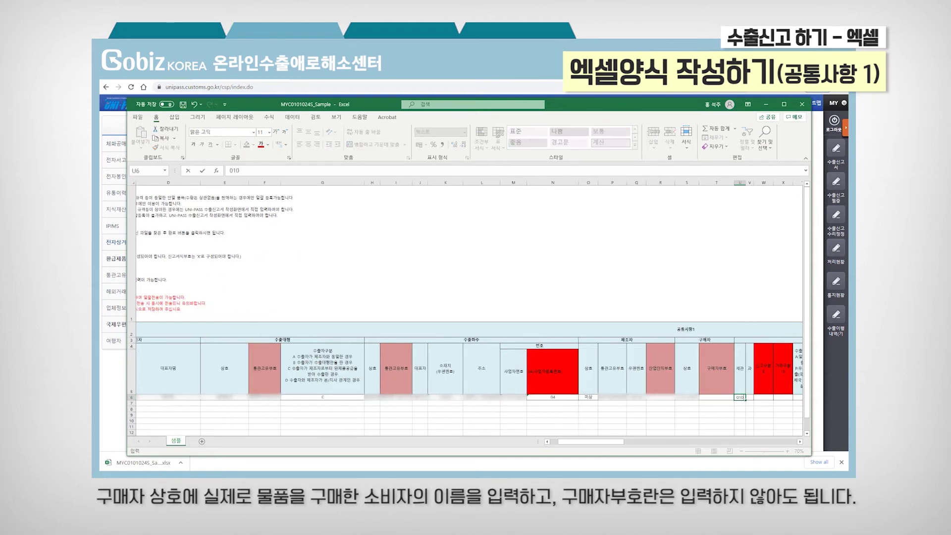
type("0")
key("Tab")
type("15")
key("ctrl+Return")
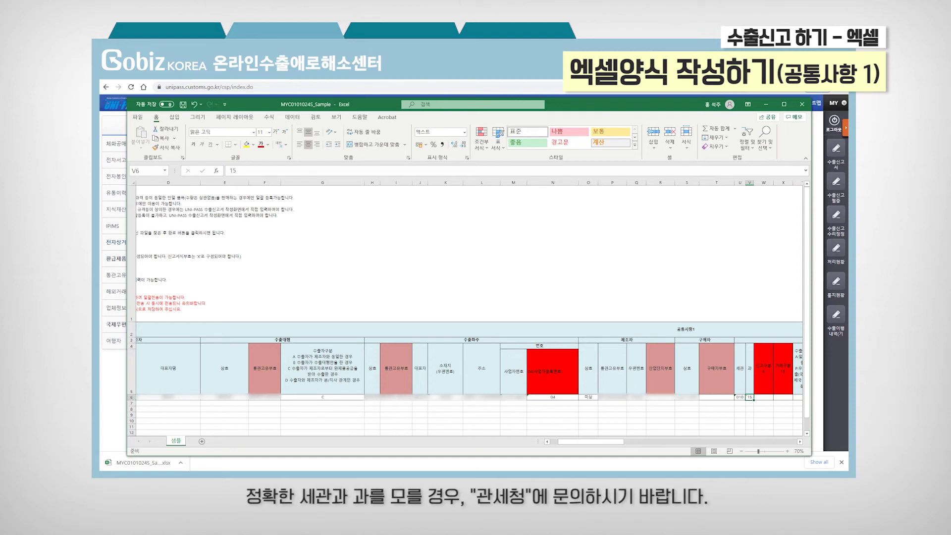
key("Tab")
type("E")
key("Tab")
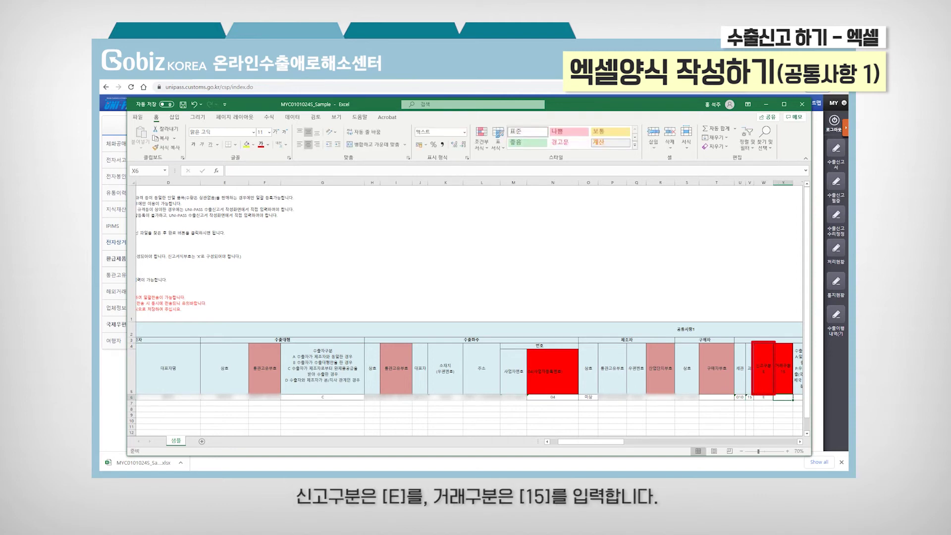
type("15")
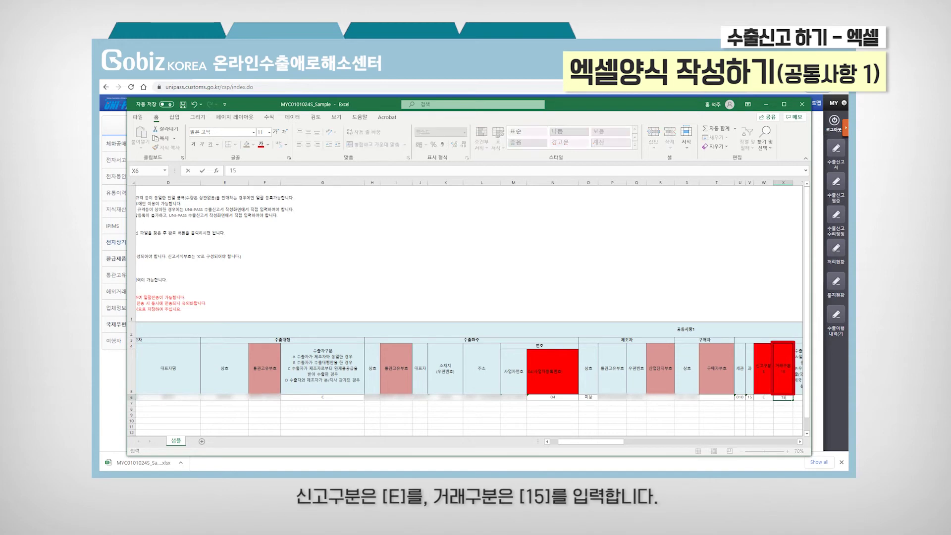
key("Tab")
key("Tab")
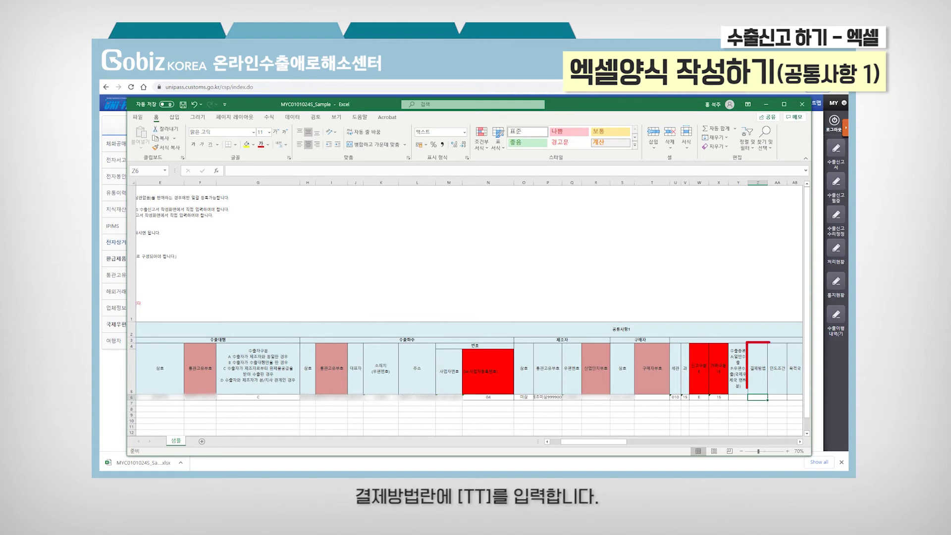
Step: Put TT in Z6 and DDU in AA6, briefly trying DDP before reverting to DDU
type("TT")
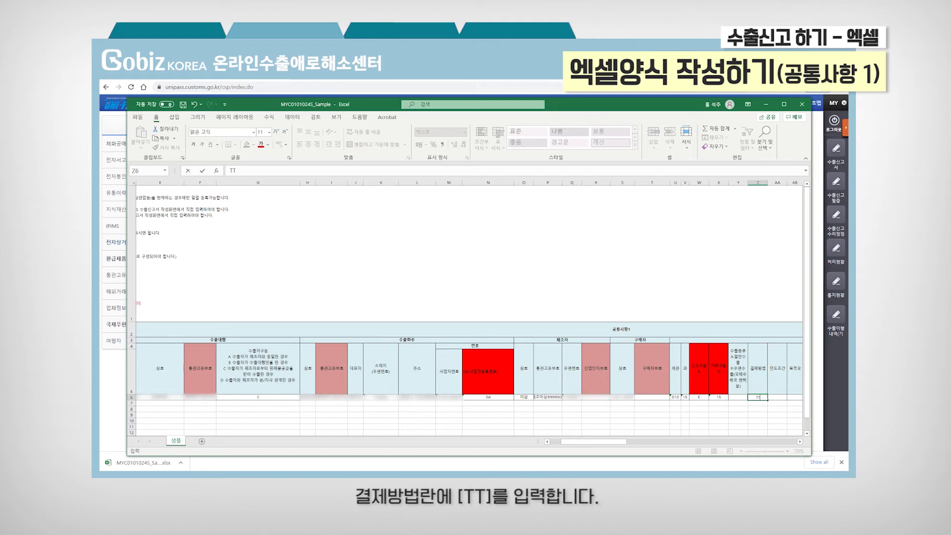
key("Tab")
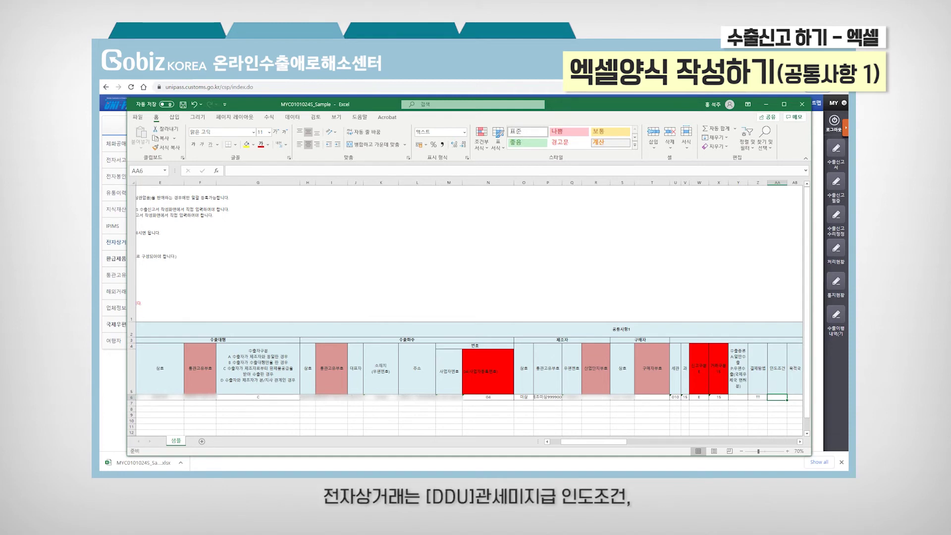
type("DDU")
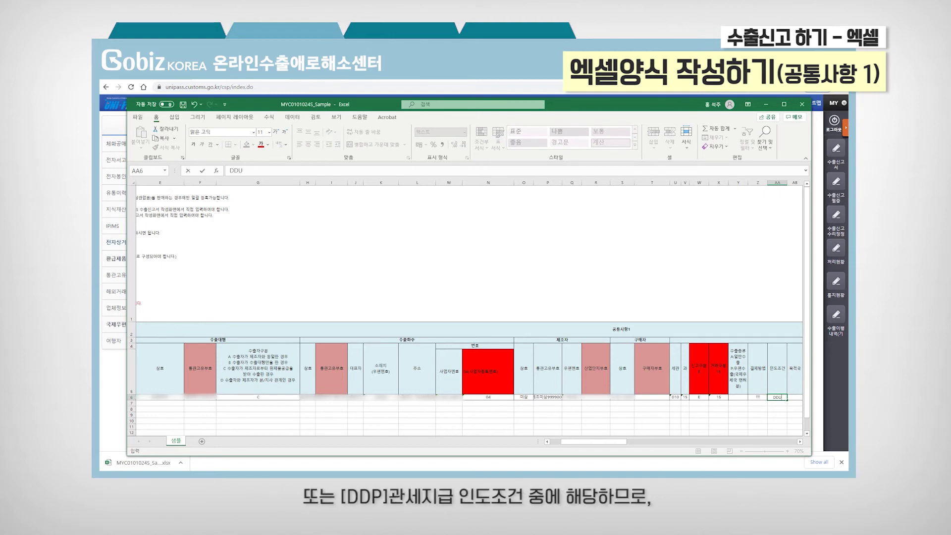
key("Return")
key("Up")
type("DDP")
key("Return")
key("Up")
type("DDU")
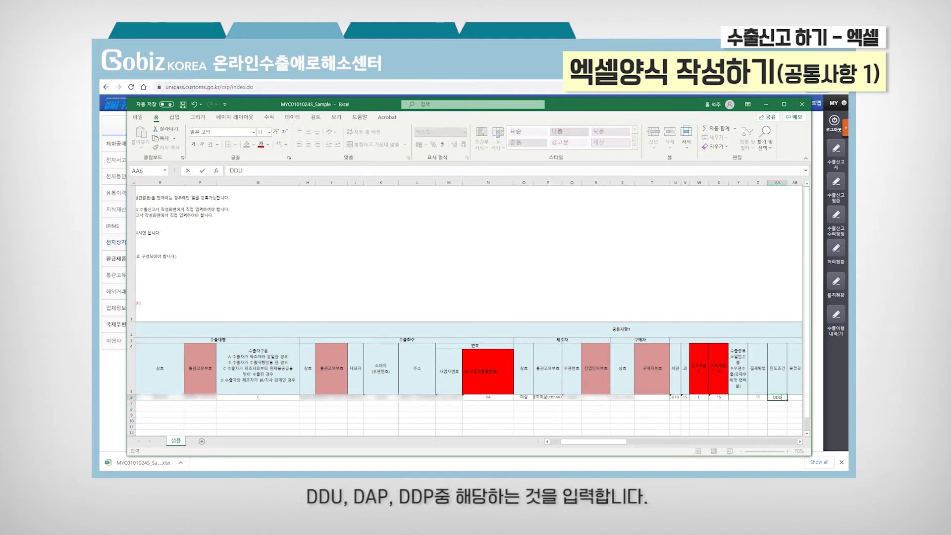
key("Return")
key("Up")
key("Right")
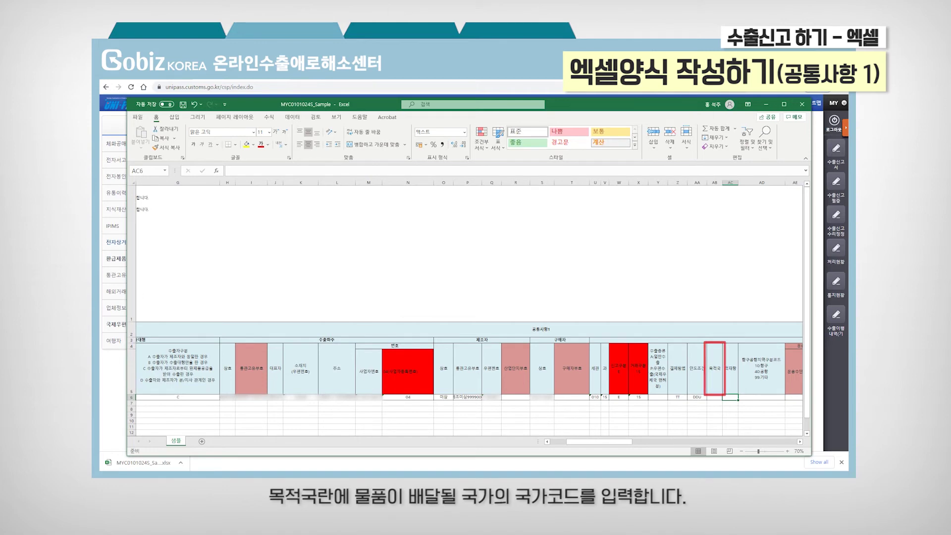
Step: Enter US as the destination country in AB6, discarding a GB test entry
left_click(713, 397)
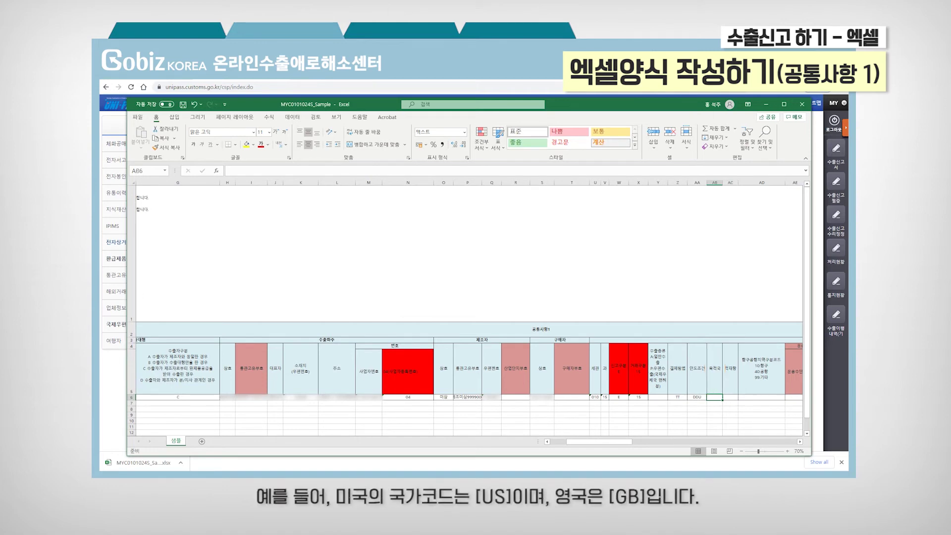
type("US")
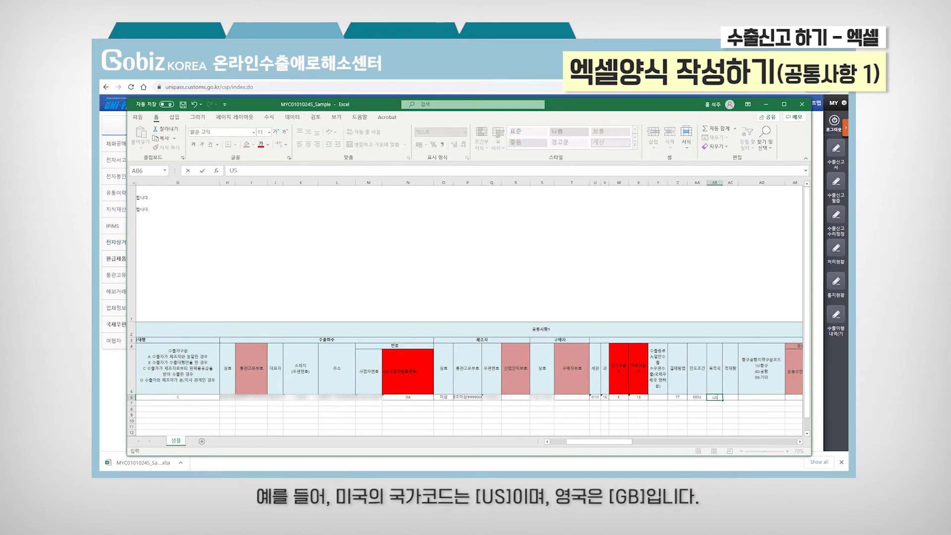
key("Return")
left_click(714, 397)
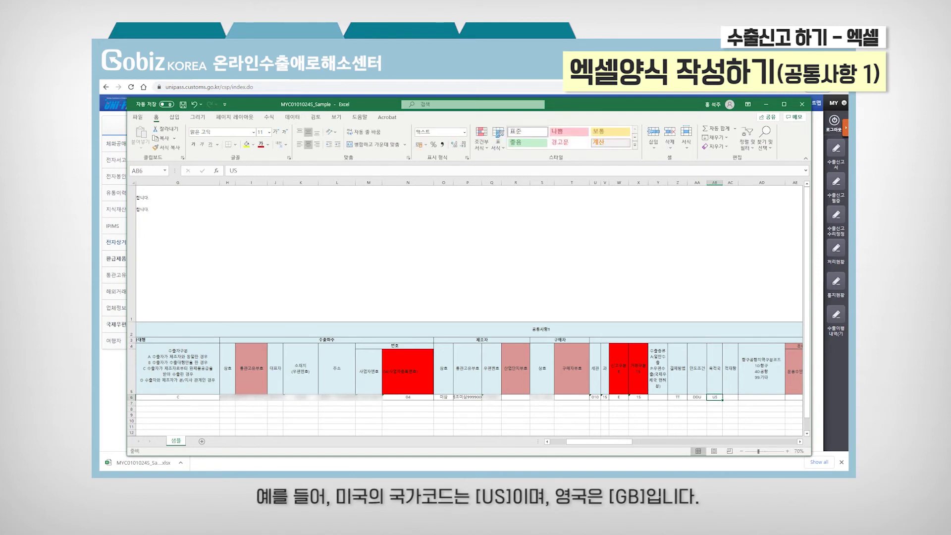
type("GB")
key("Escape")
Step: Enter loading port ICN and port-area code 40 in row 6
key("Tab")
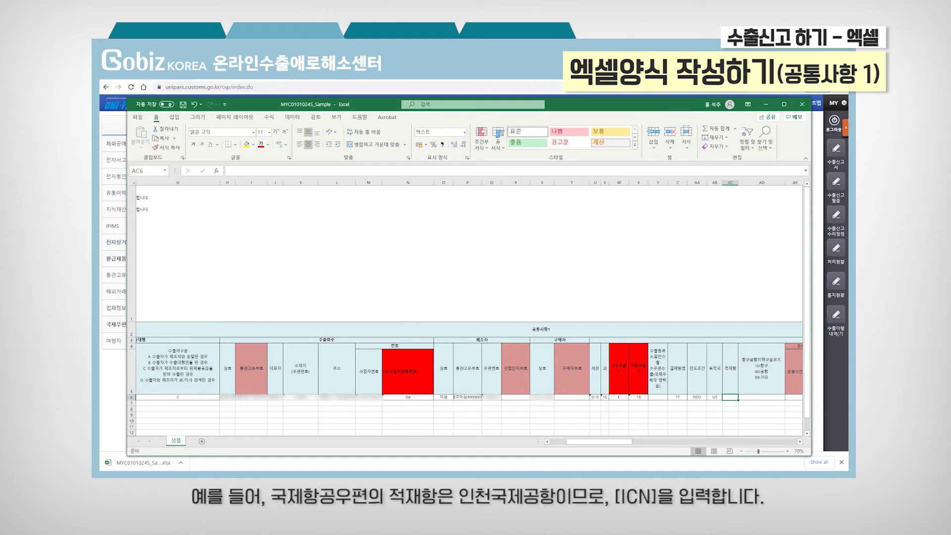
type("ICN")
key("Return")
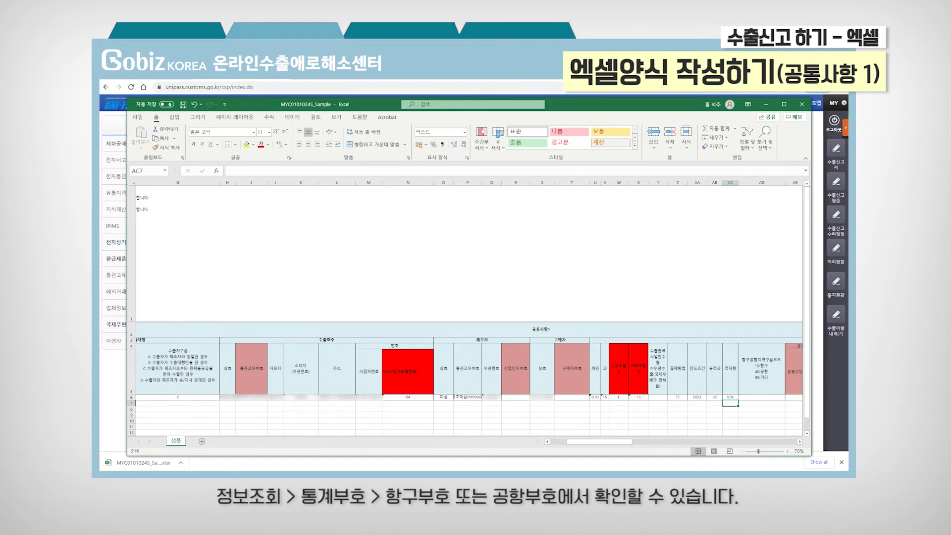
left_click(761, 397)
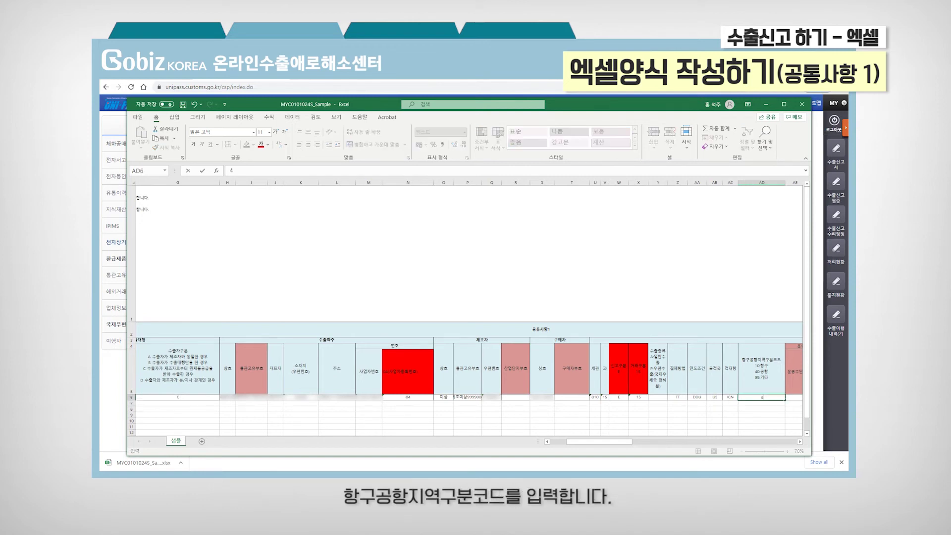
type("40")
key("Return")
key("Up")
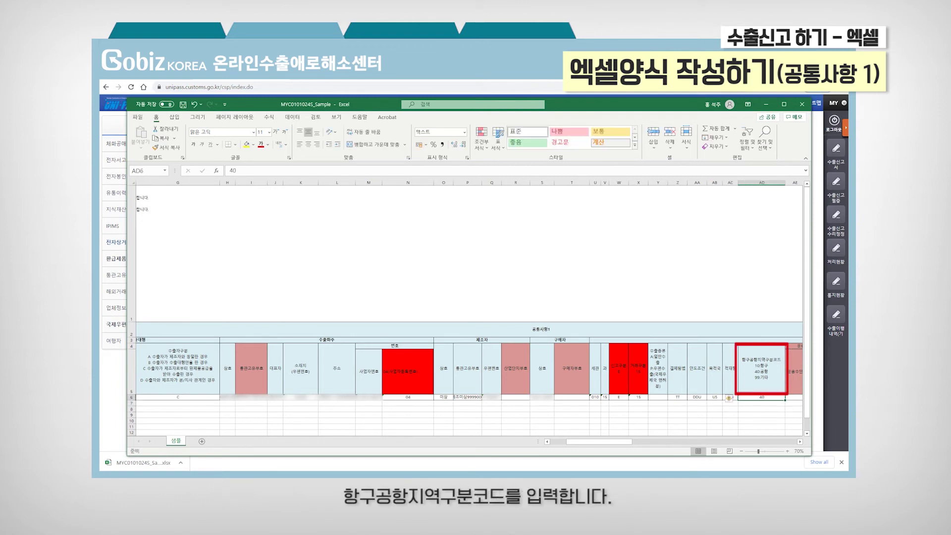
key("Right")
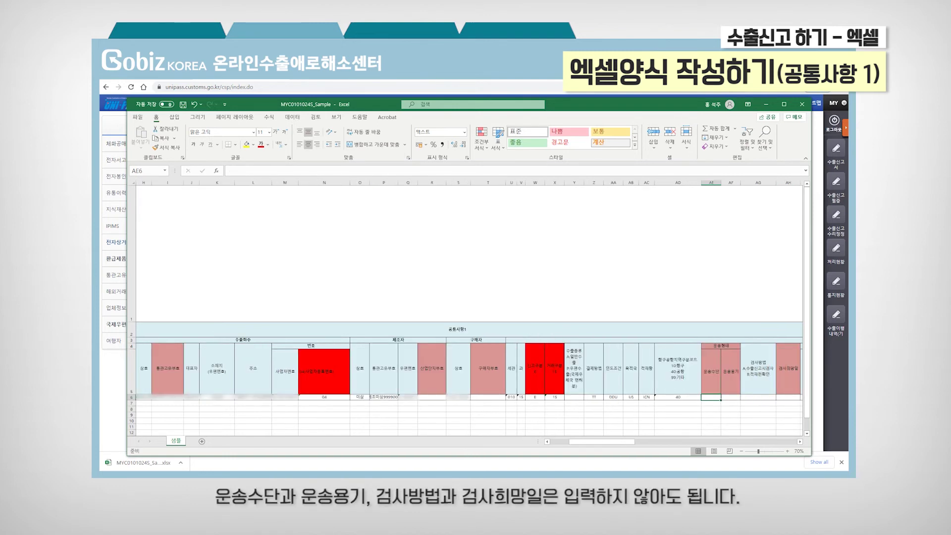
Step: Skip right along row 6 to AQ6 and enter NO for the refund application
key("Right")
key("Right")
key("Right")
key("Right")
key("Right")
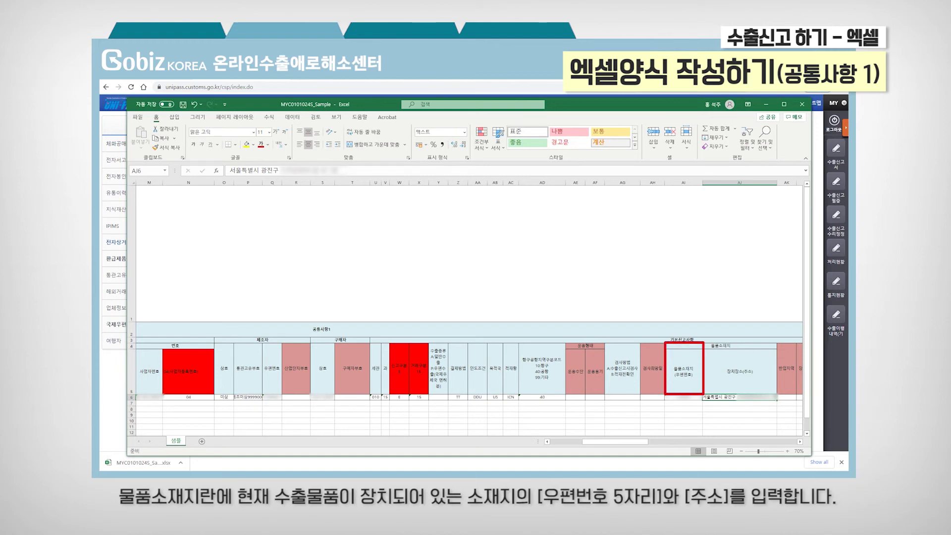
left_click(786, 397)
key("Right")
key("Right")
key("Right")
key("Right")
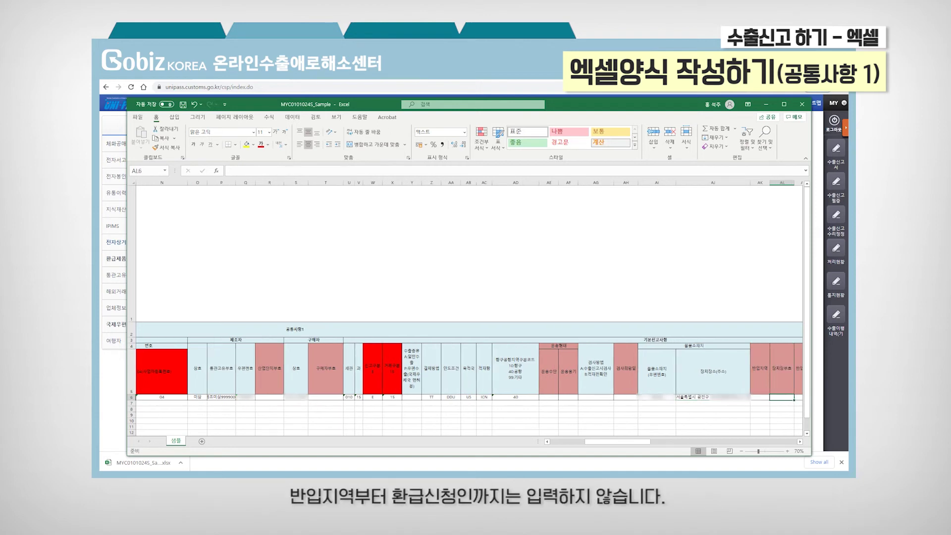
key("Right")
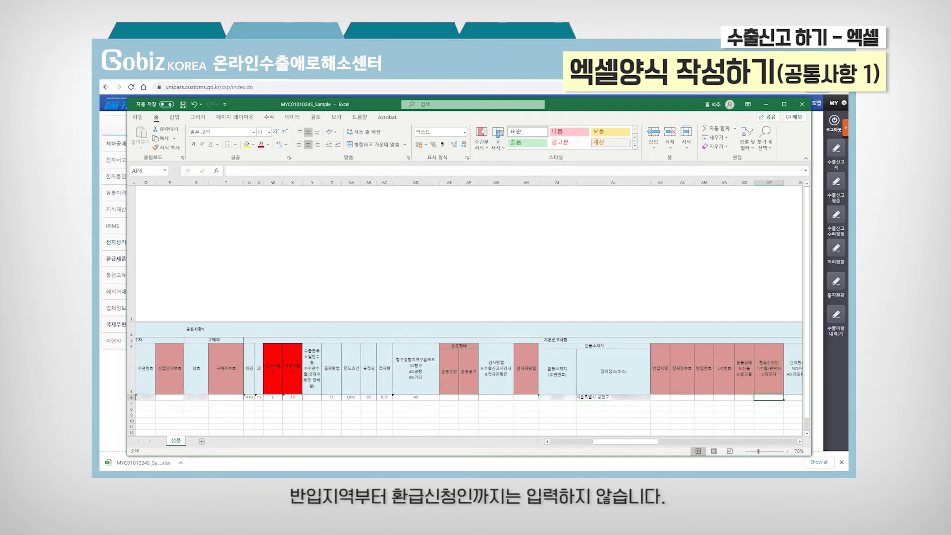
key("Right")
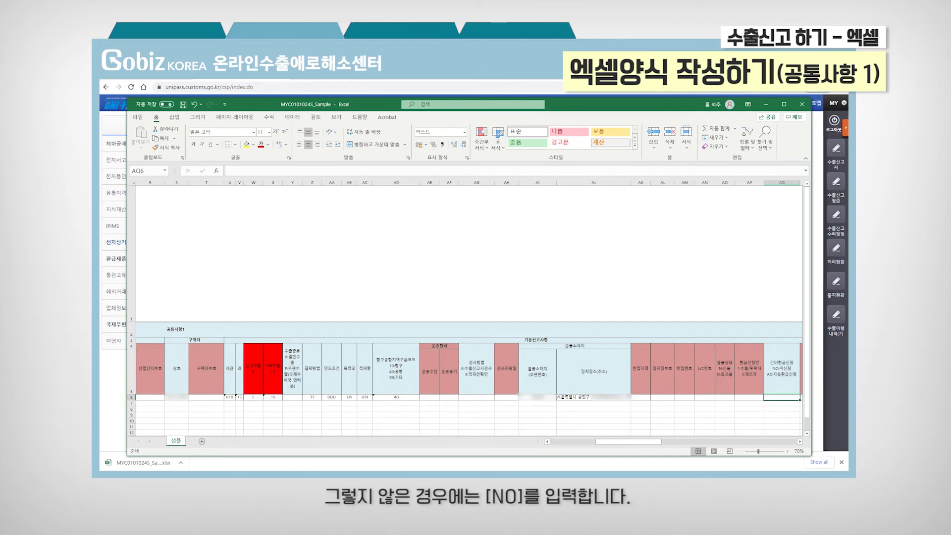
type("NO")
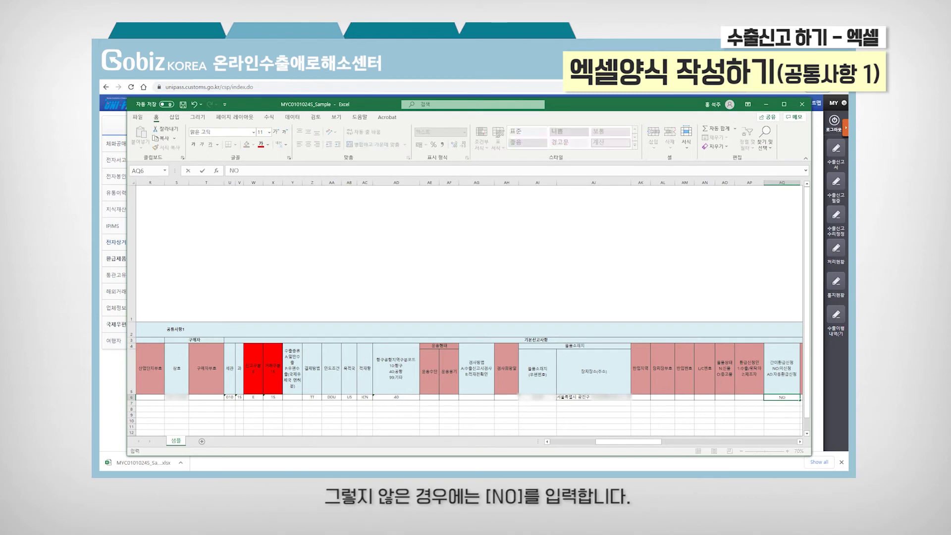
key("Return")
key("Up")
key("Right")
key("Right")
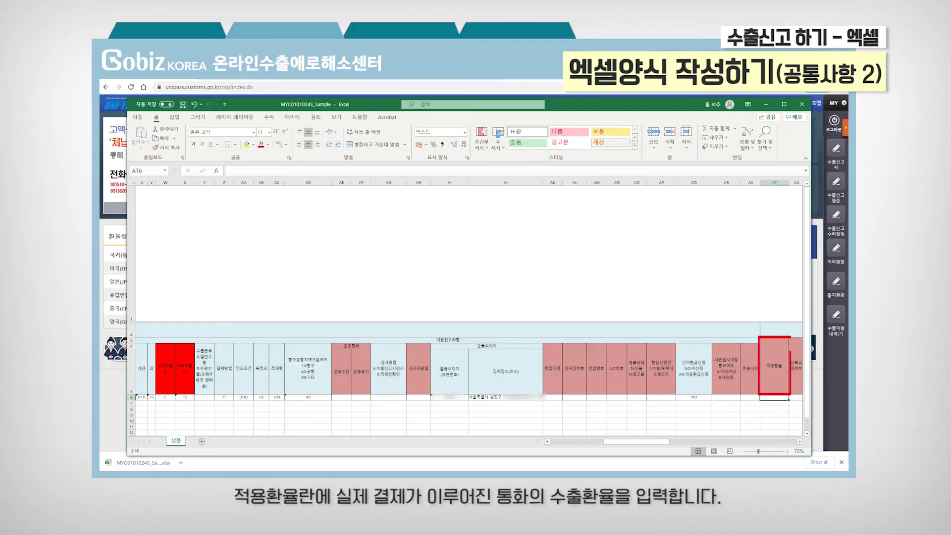
Step: Enter exchange rate 1105.51 in AT6, weight 1.3, package count 1 and unit CT
type("105.51")
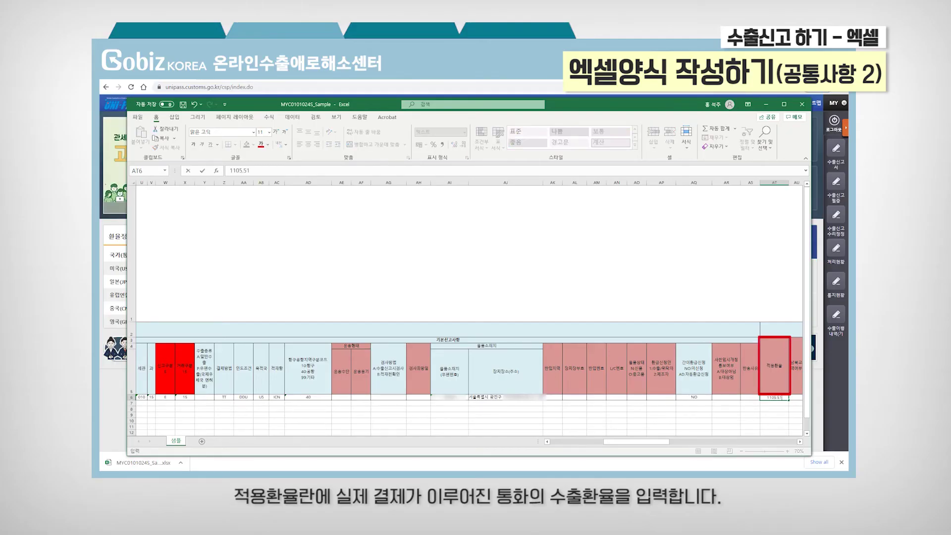
key("Tab")
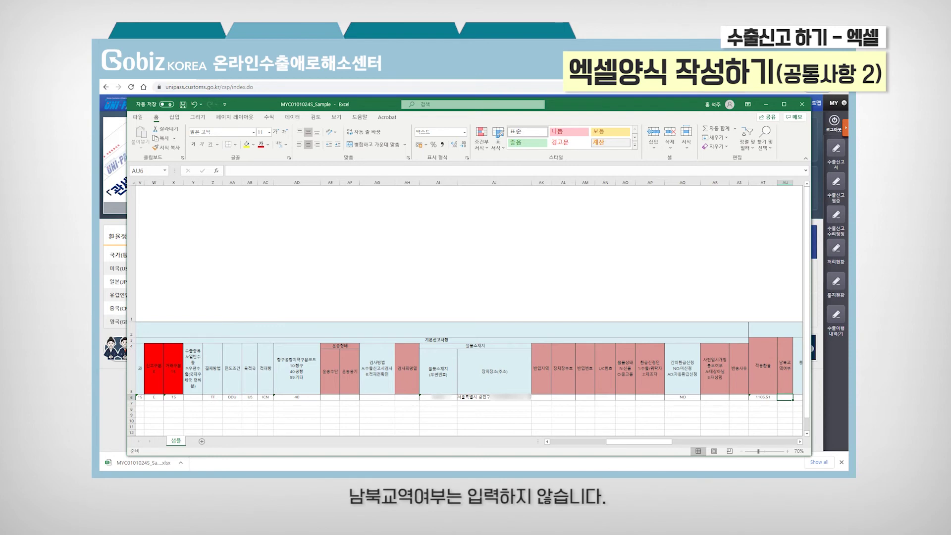
key("Right")
type("1.3")
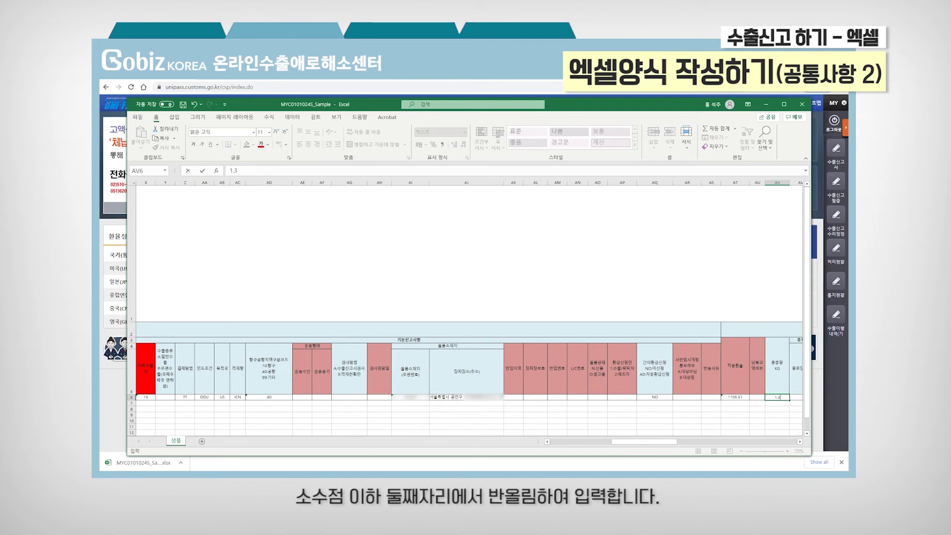
key("Tab")
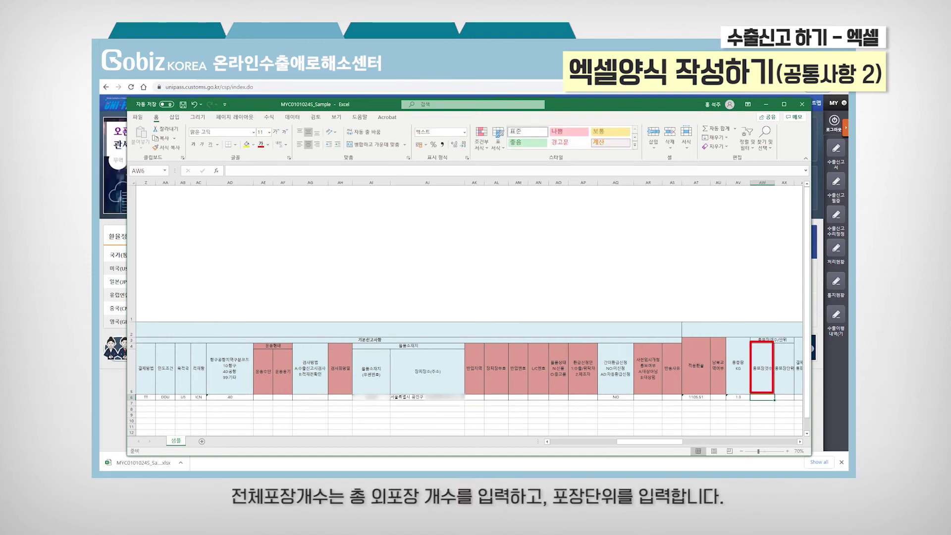
type("1")
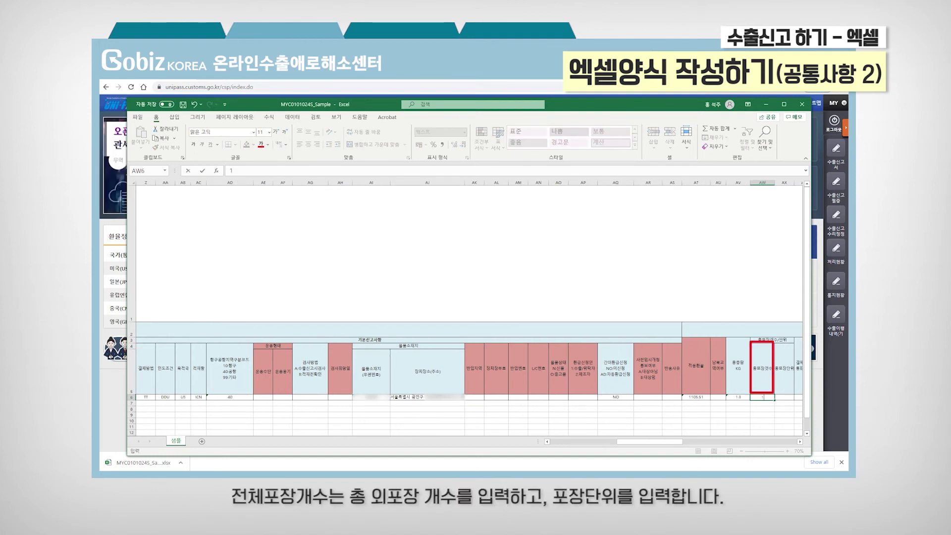
key("Tab")
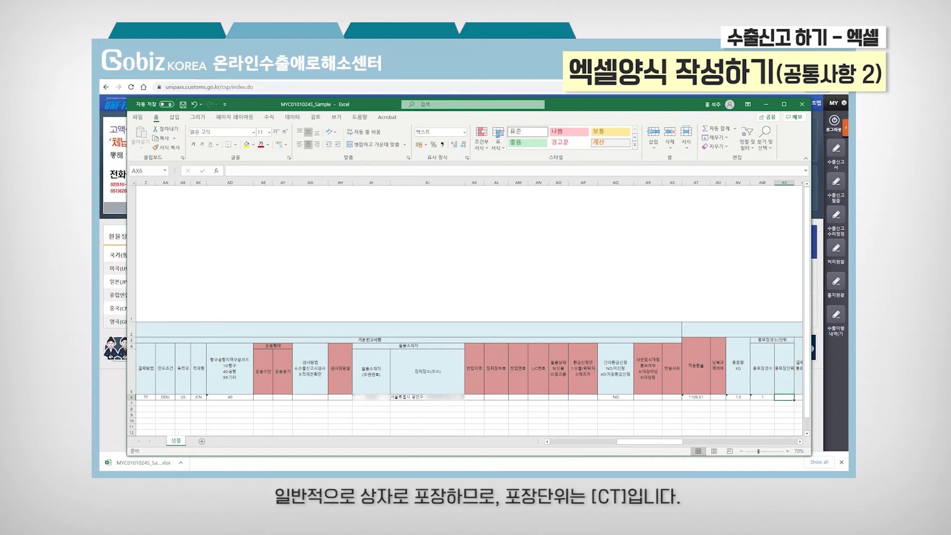
type("CT")
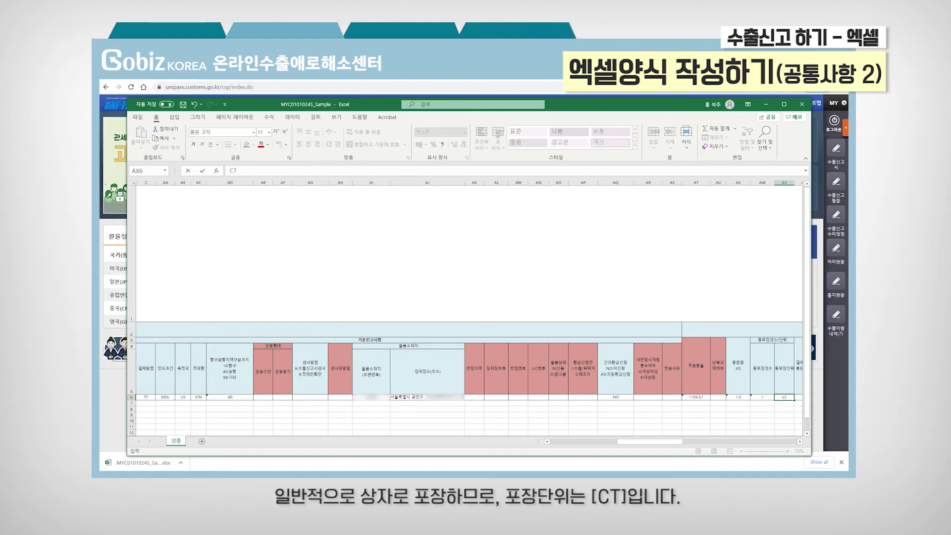
key("Tab")
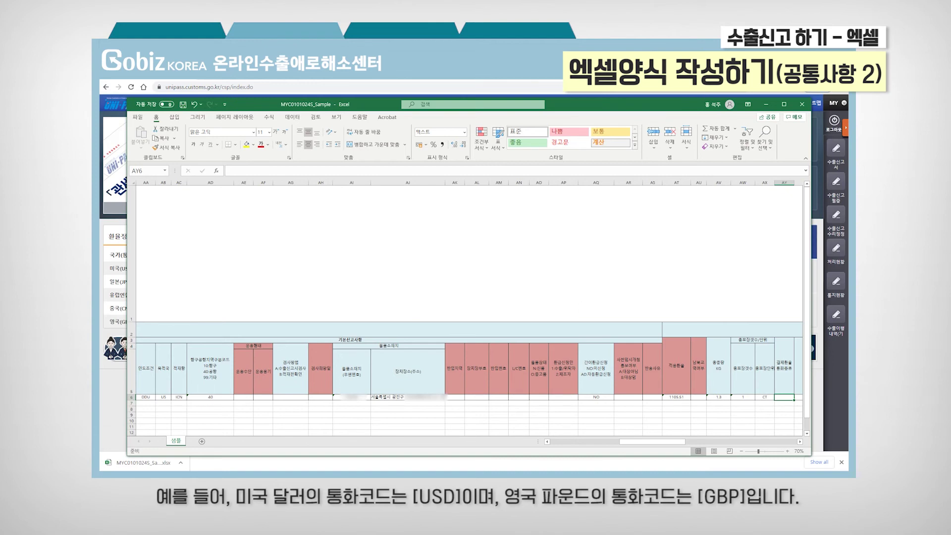
Step: Set payment currency USD and payment amount 80 in row 6
type("USD")
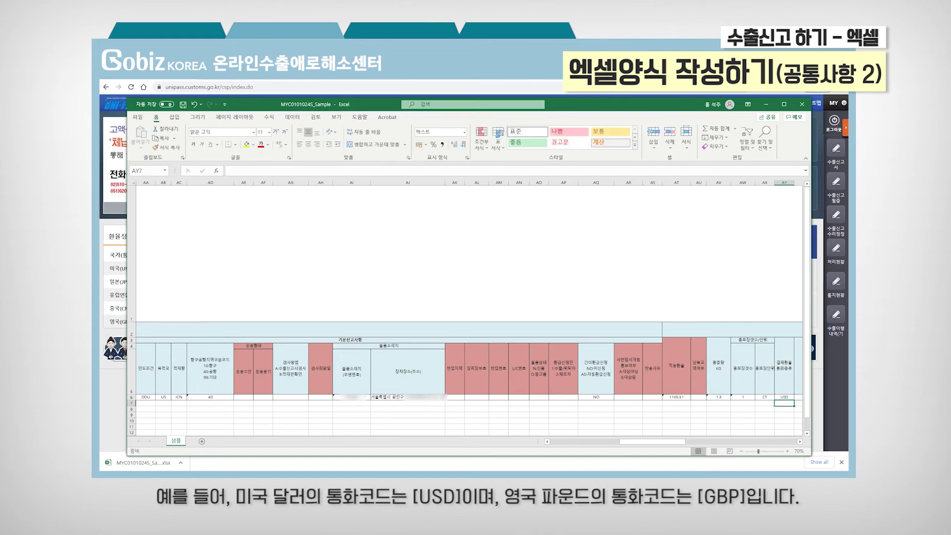
type("GBP")
type("USD")
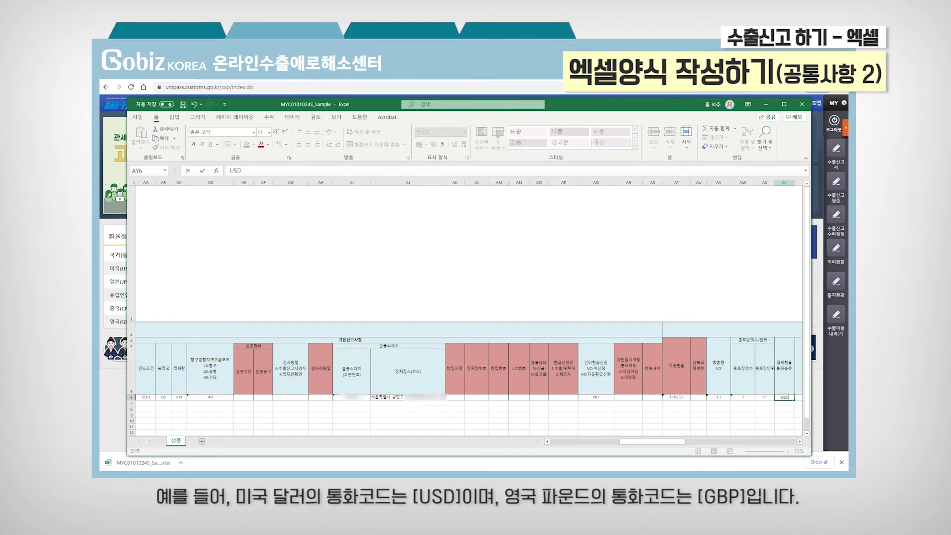
key("Tab")
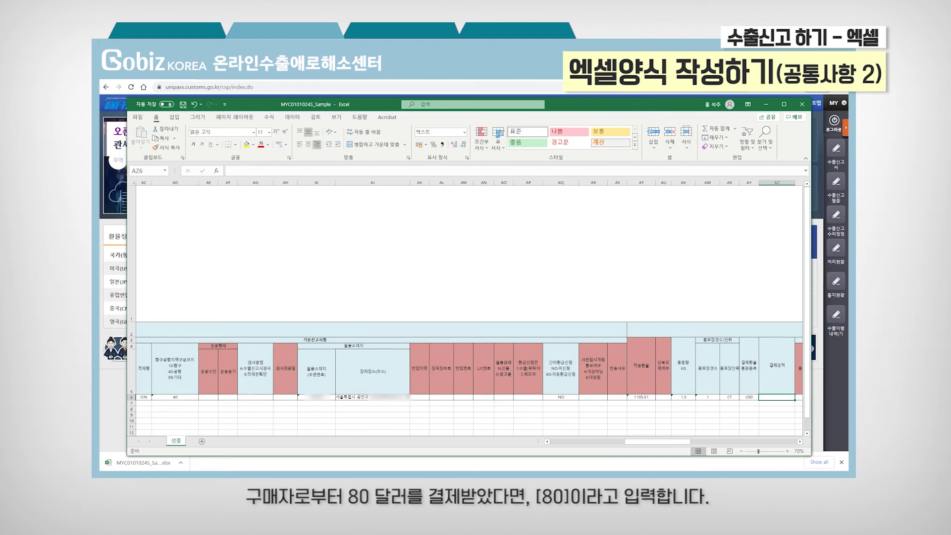
type("80")
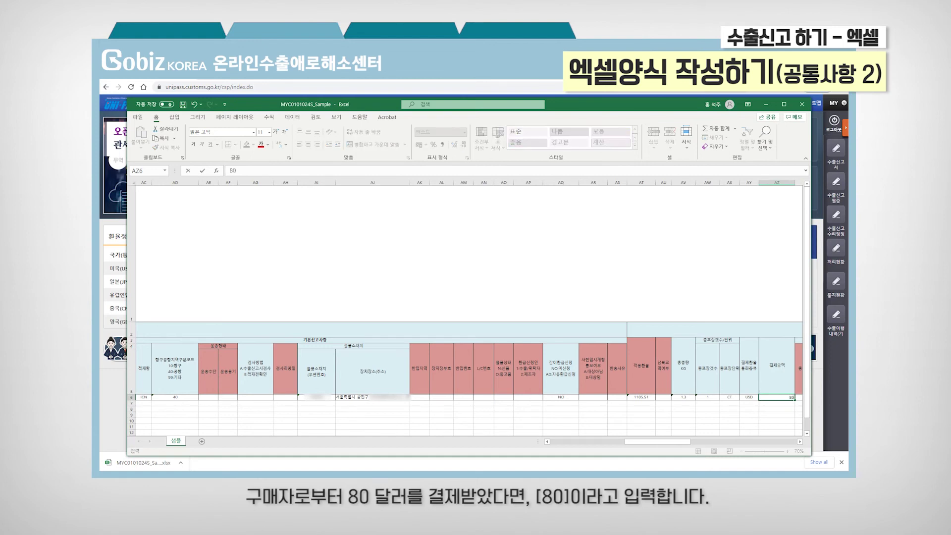
key("Tab")
key("Tab")
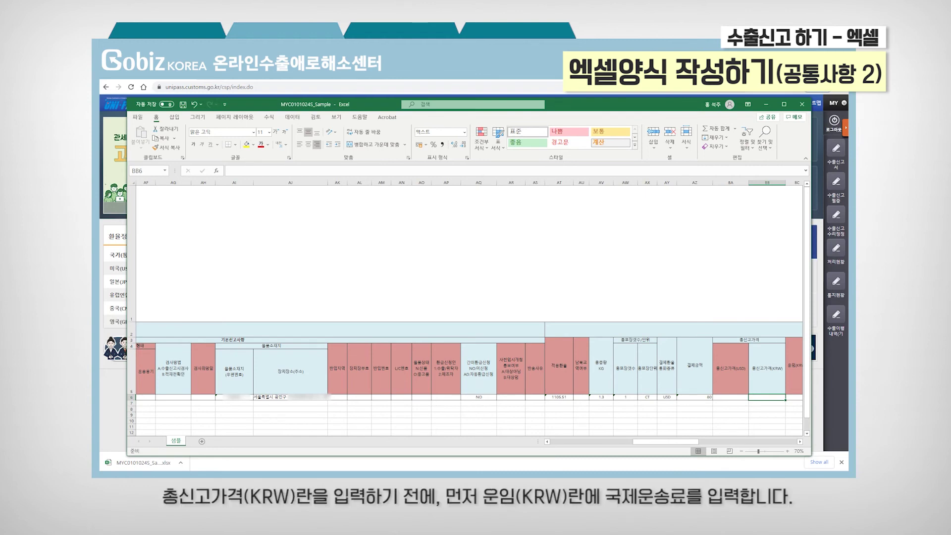
Step: Enter freight 40500 in BC6 and total declared price 47940 in BB6, leaving insurance empty
left_click(794, 396)
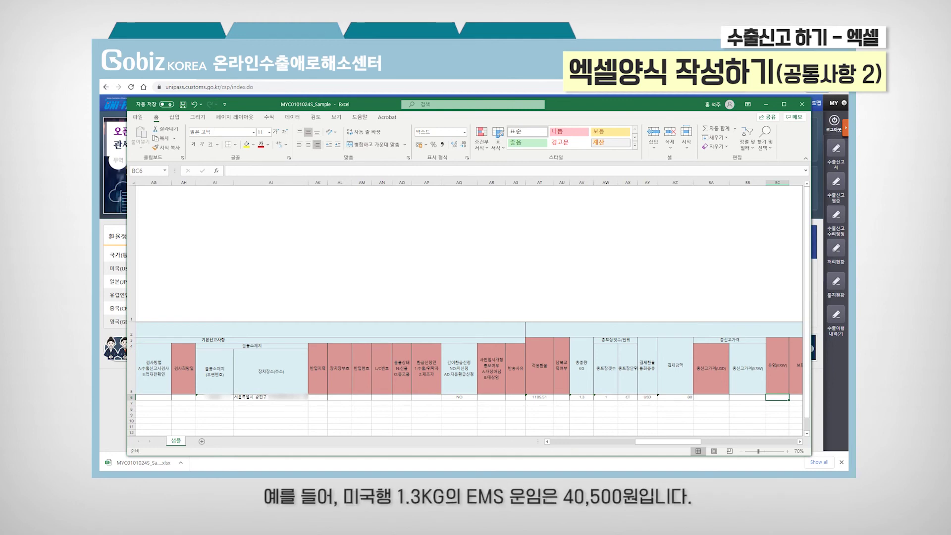
type("4")
type("0500")
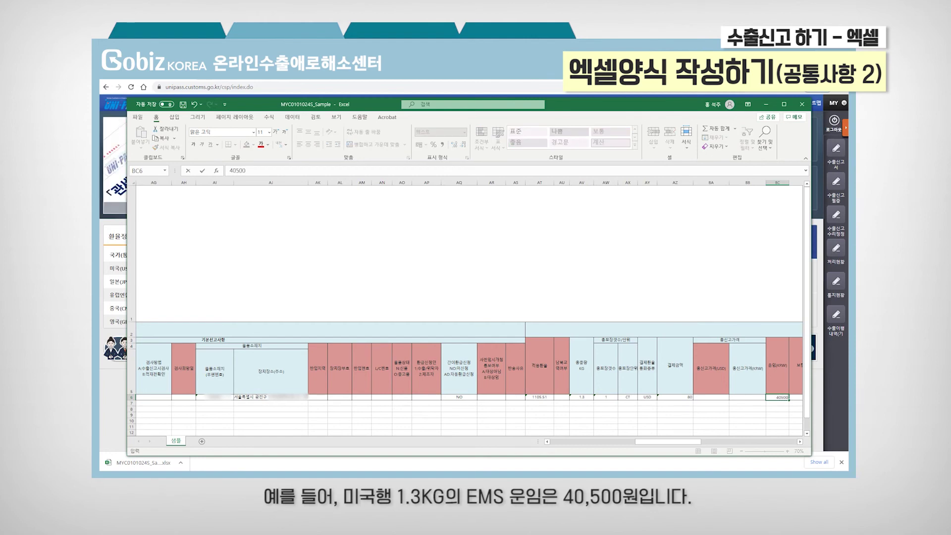
key("Tab")
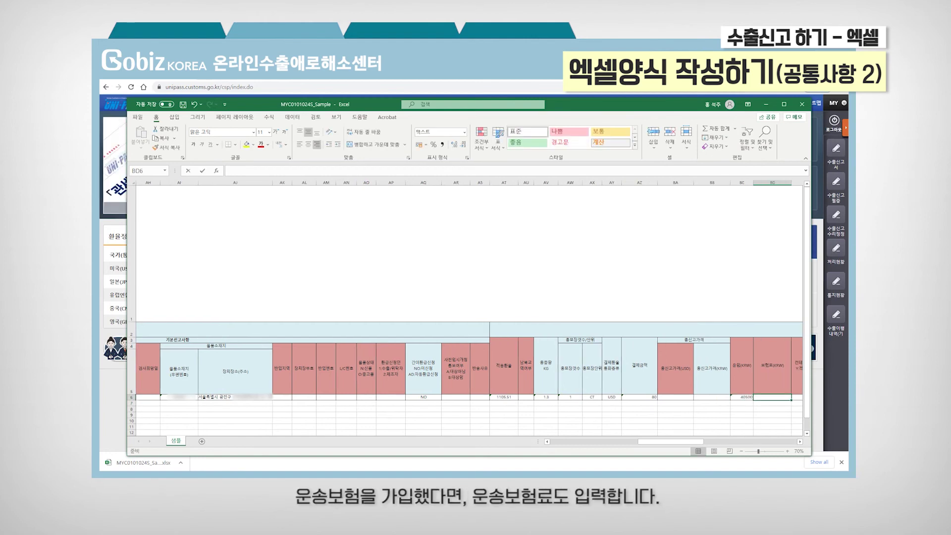
type("10000")
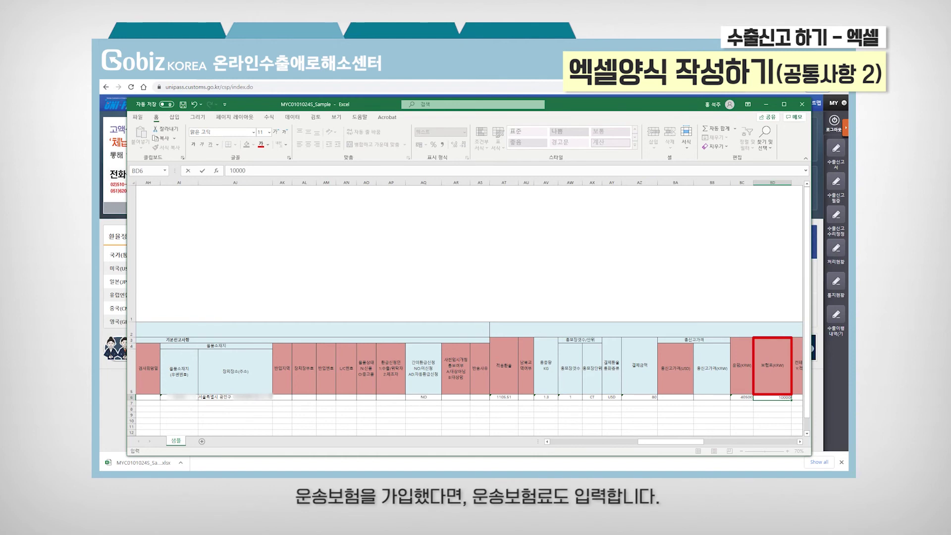
key("Escape")
key("Left")
key("Left")
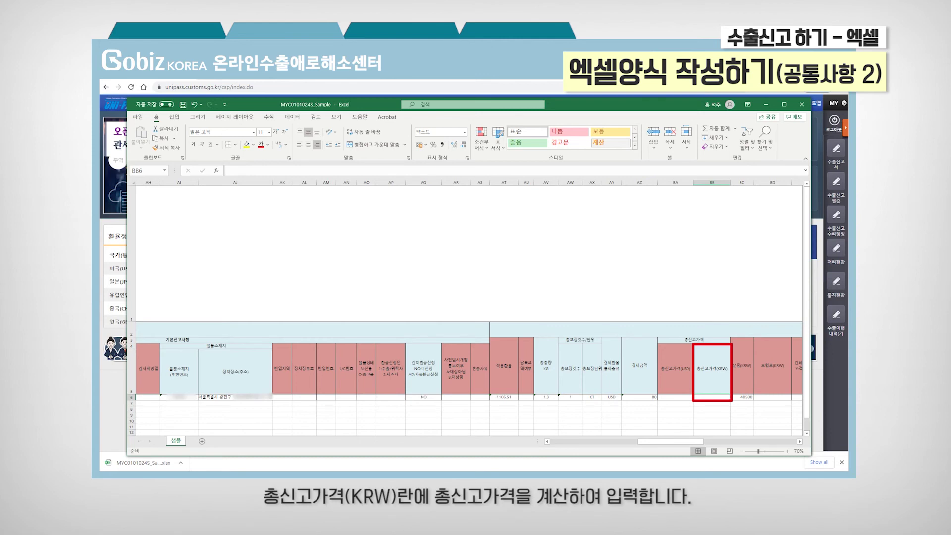
type("47940")
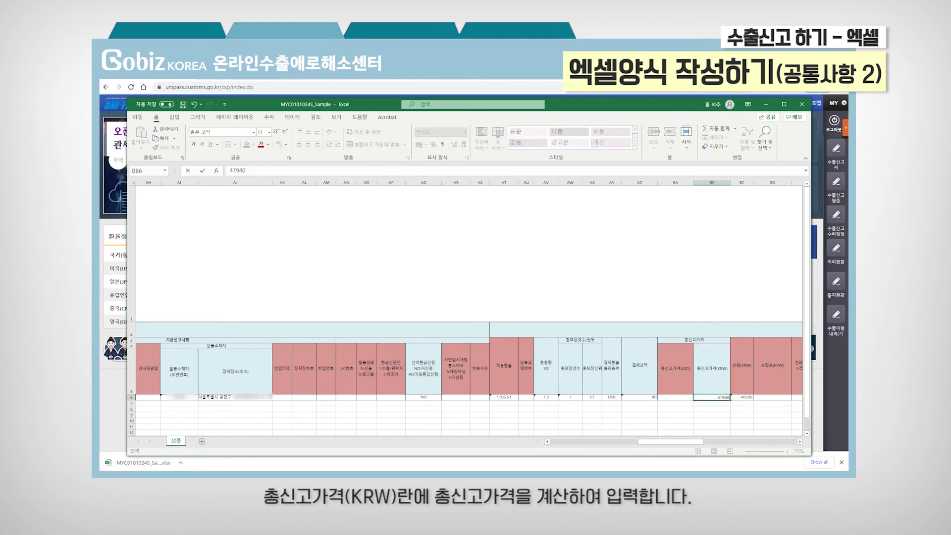
key("Right")
key("Right")
key("Right")
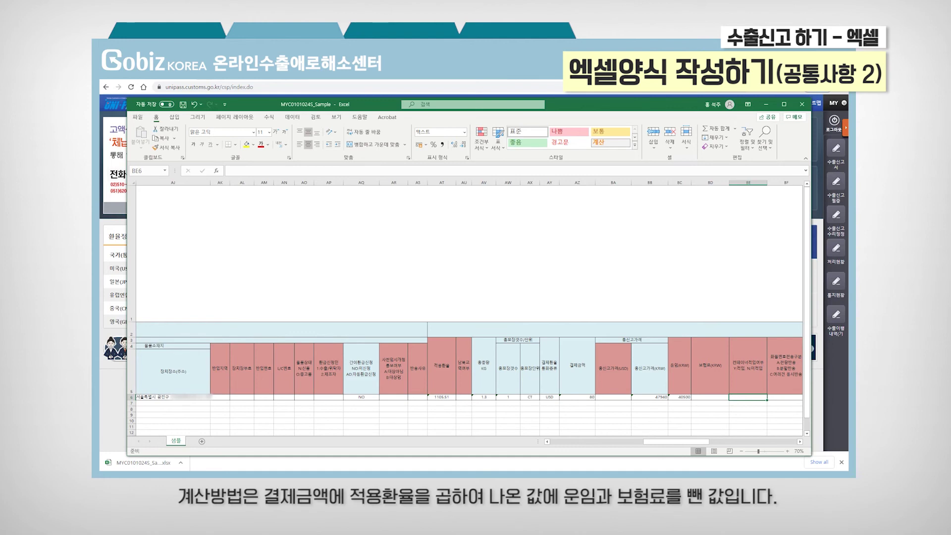
Step: Mark container loading as N in BE6
type("N")
key("Return")
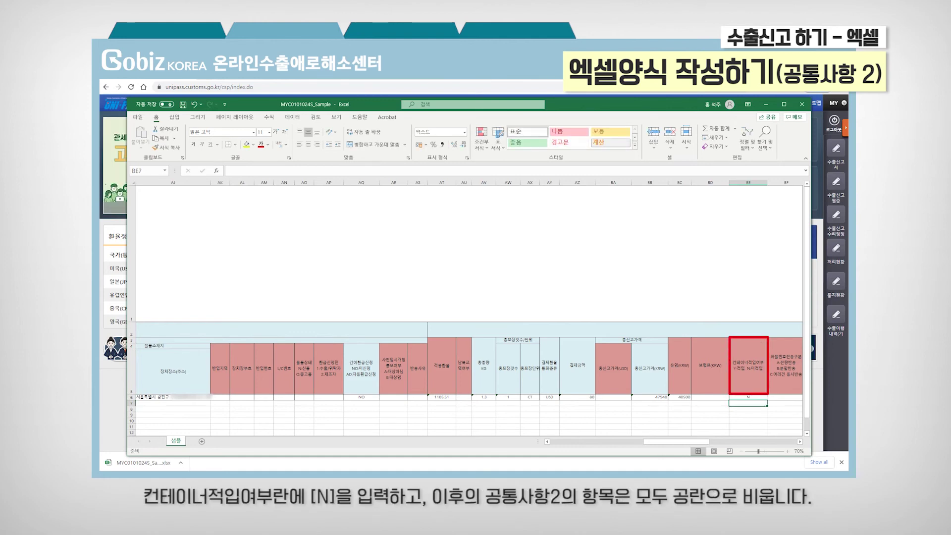
key("Up")
key("Right")
key("Right")
key("Right")
key("Right")
key("Right")
key("Right")
key("Right")
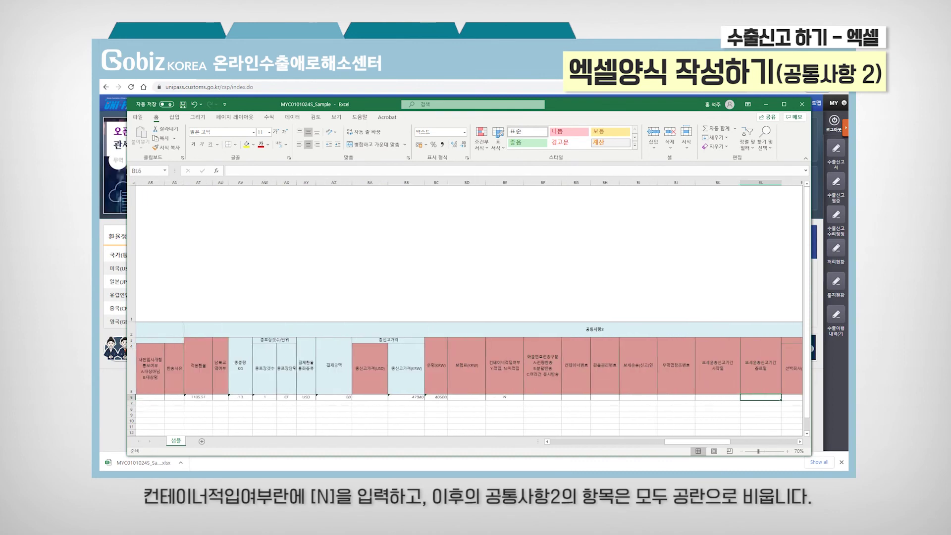
key("Right")
key("Right")
key("Right")
key("Right")
key("Right")
key("Right")
key("Right")
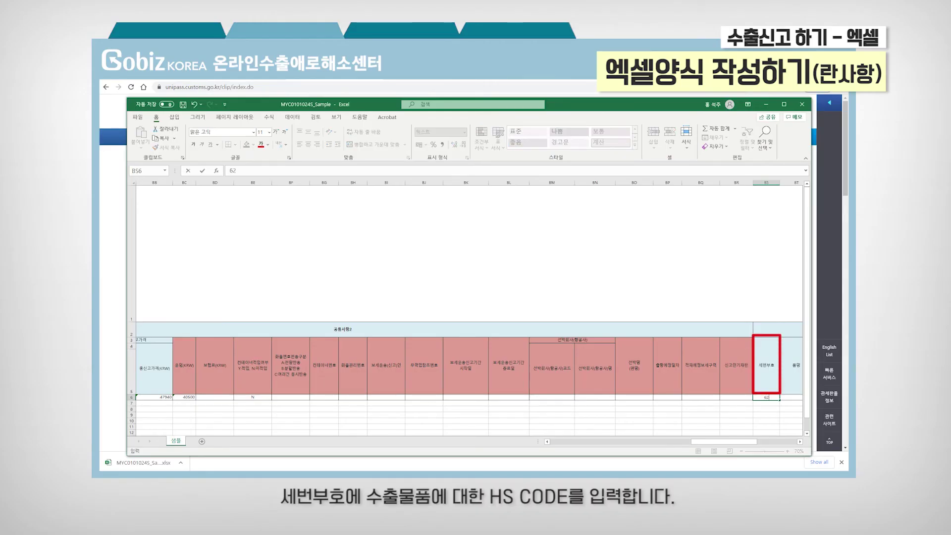
type("413")
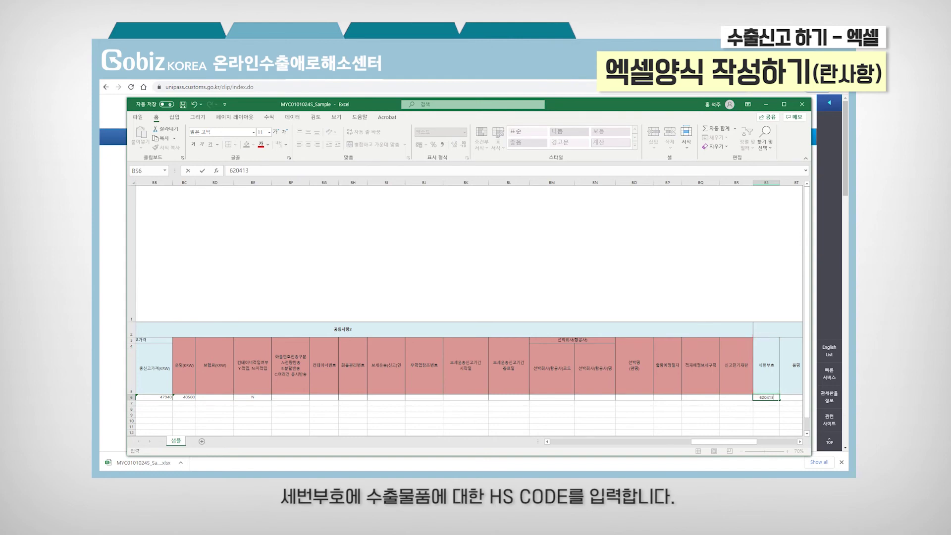
type("0000")
key("ctrl+Return")
key("Right")
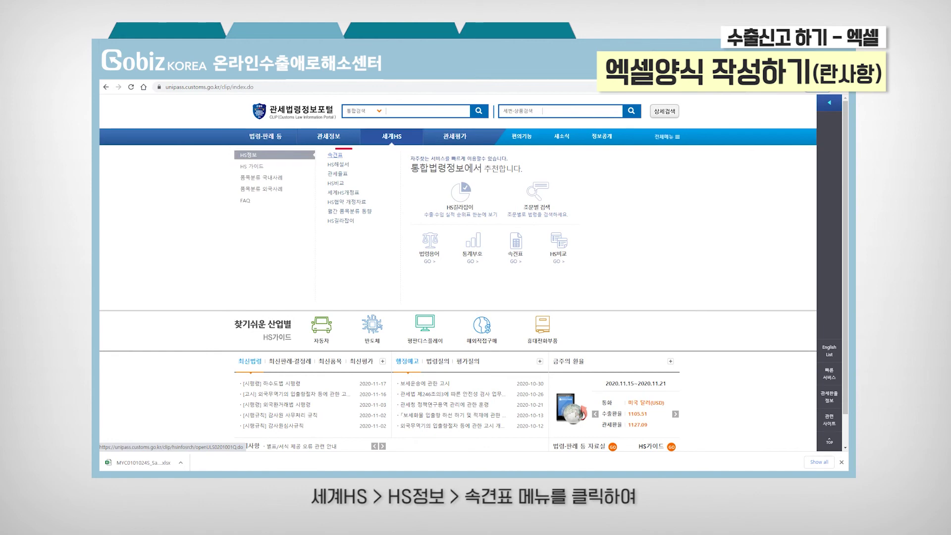
Step: Drill through the HS quick-reference table's 의류 chapter and heading 6204 to 6204.53-0000 details
left_click(341, 158)
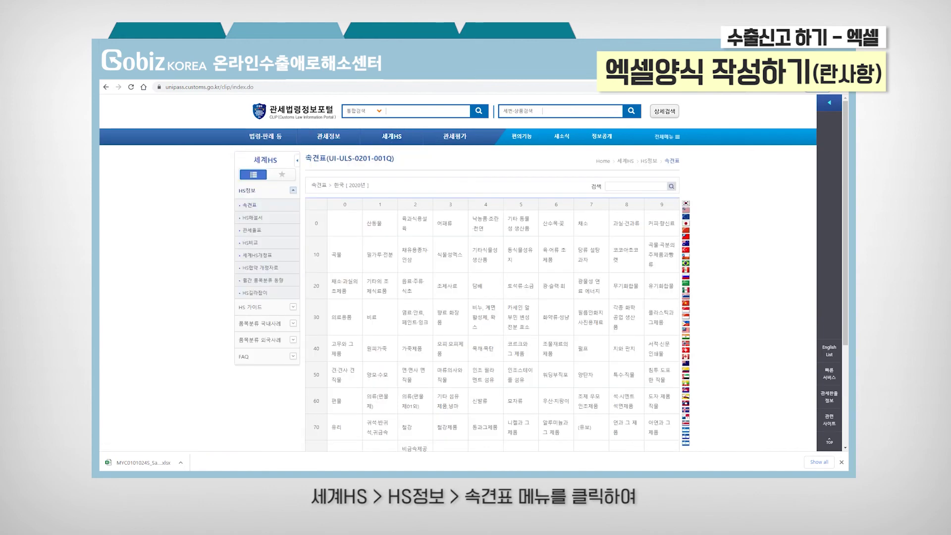
left_click(418, 401)
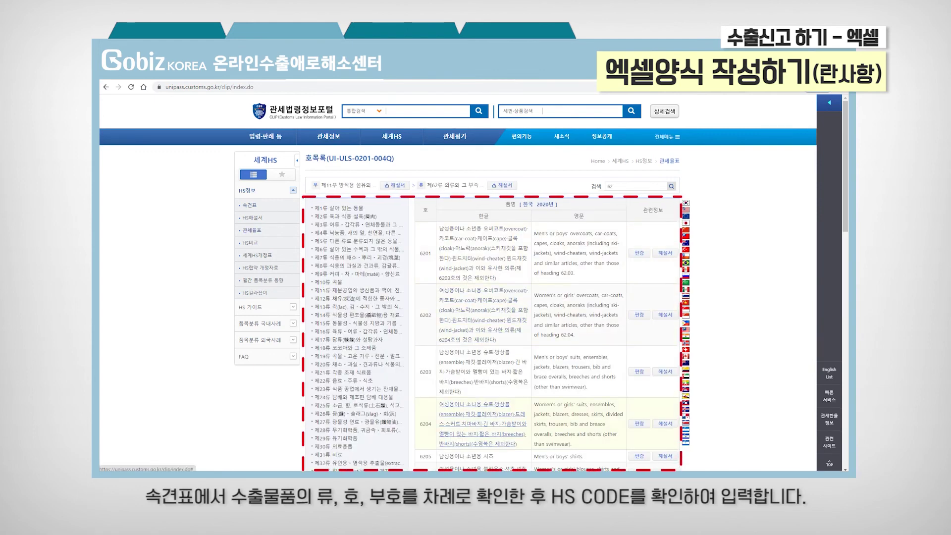
left_click(502, 436)
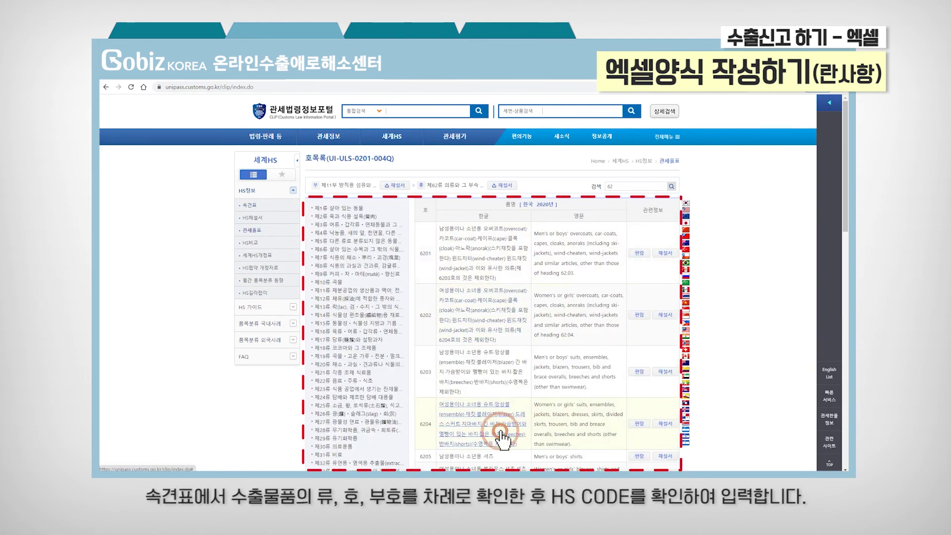
left_click(495, 328)
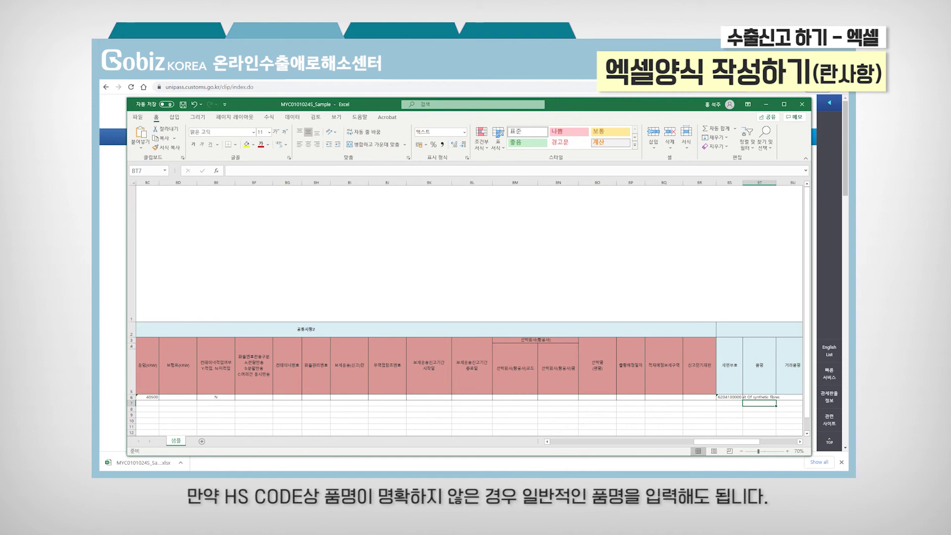
Step: Enter trade name 'GobizKOREA Denim Suit' in BU6
key("Up")
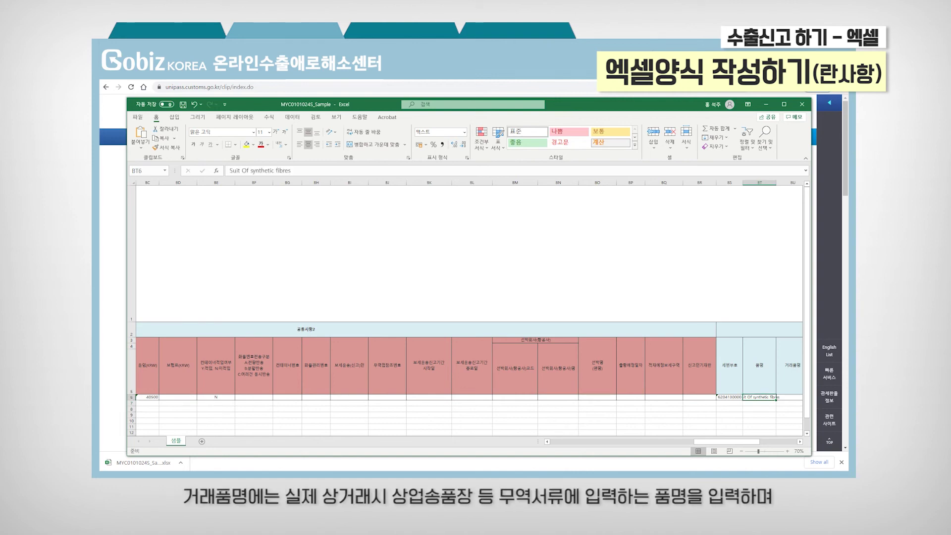
key("Right")
type("Go")
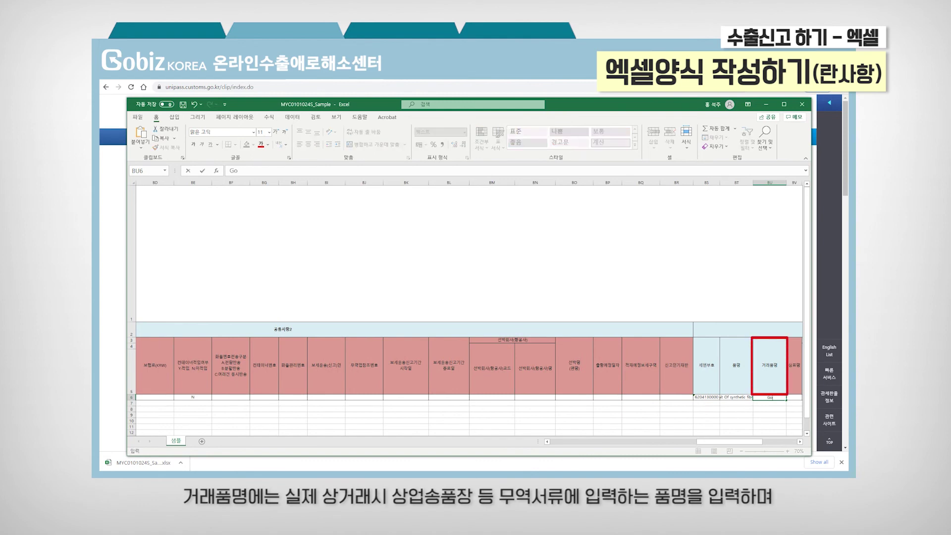
type("bizKOREA")
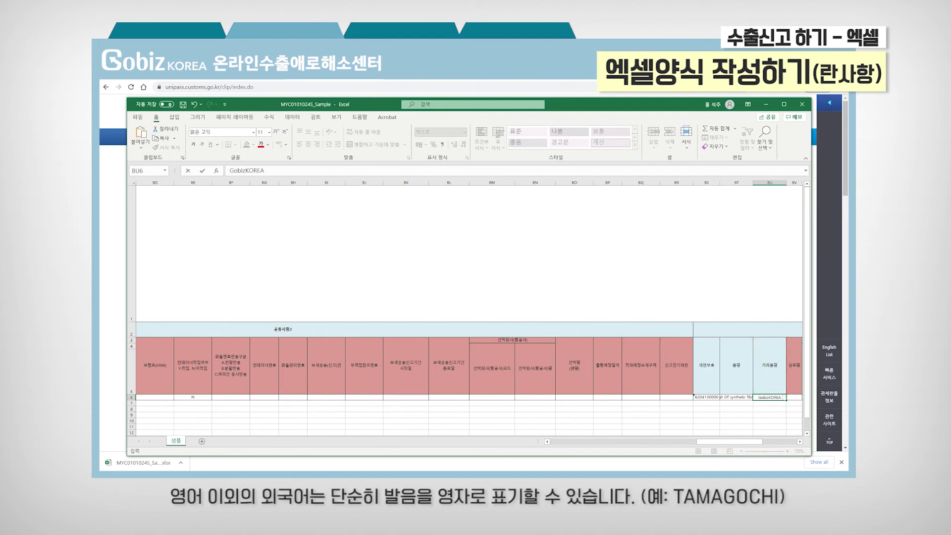
type(" Denim Suit")
key("Return")
left_click(769, 396)
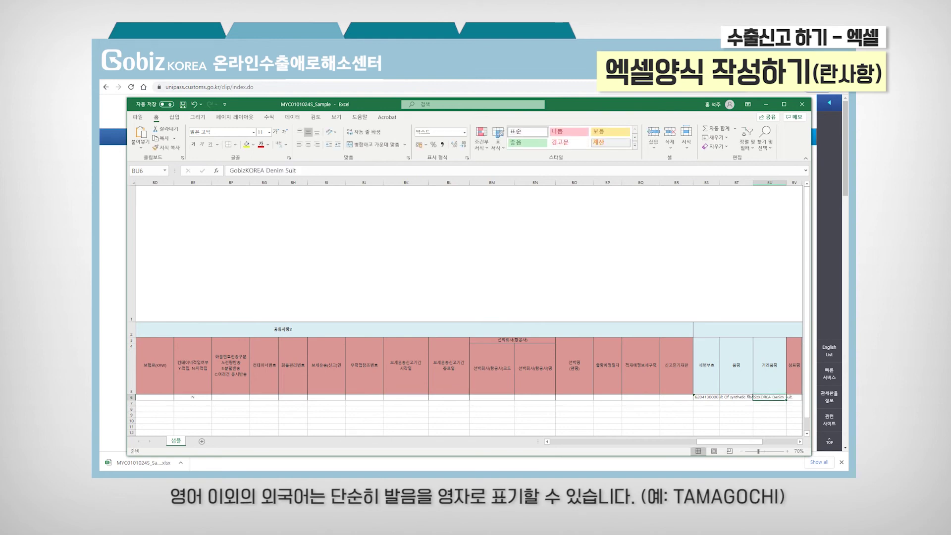
Step: Enter net weight 0.6 in BW6 and weight unit KG in BX6
key("Right")
key("Right")
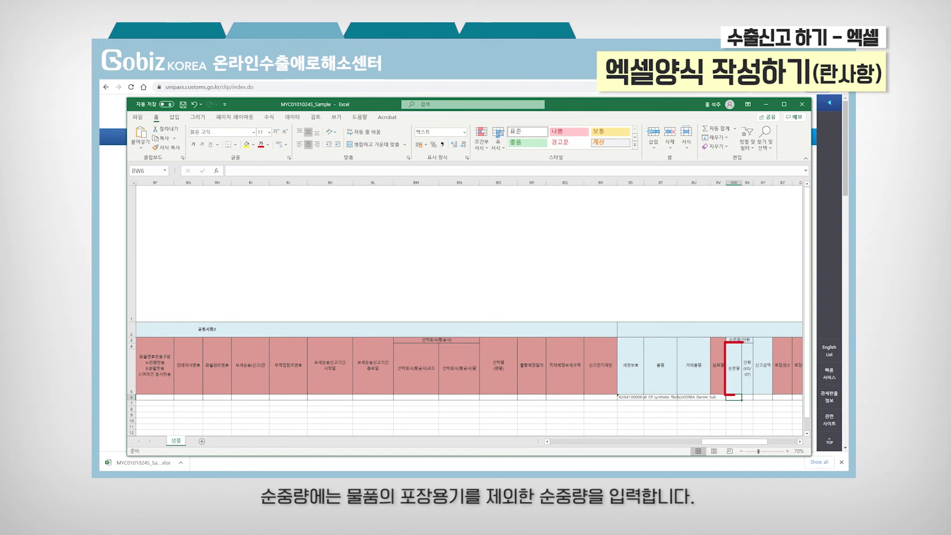
type("0.6")
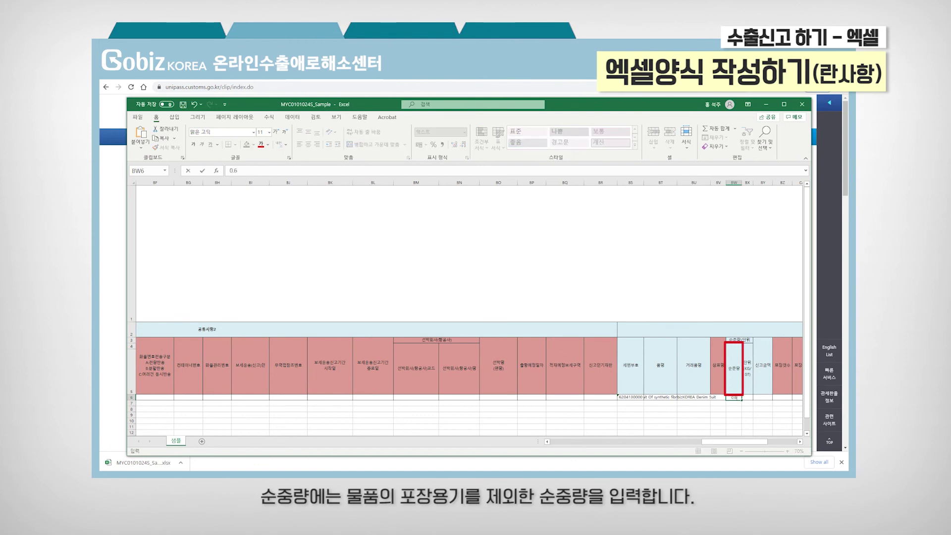
key("Return")
key("Up")
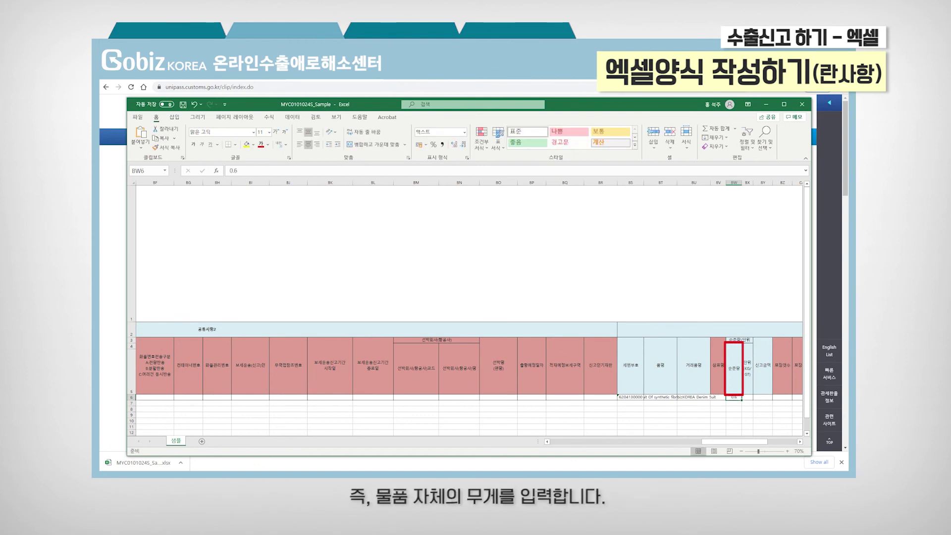
key("Right")
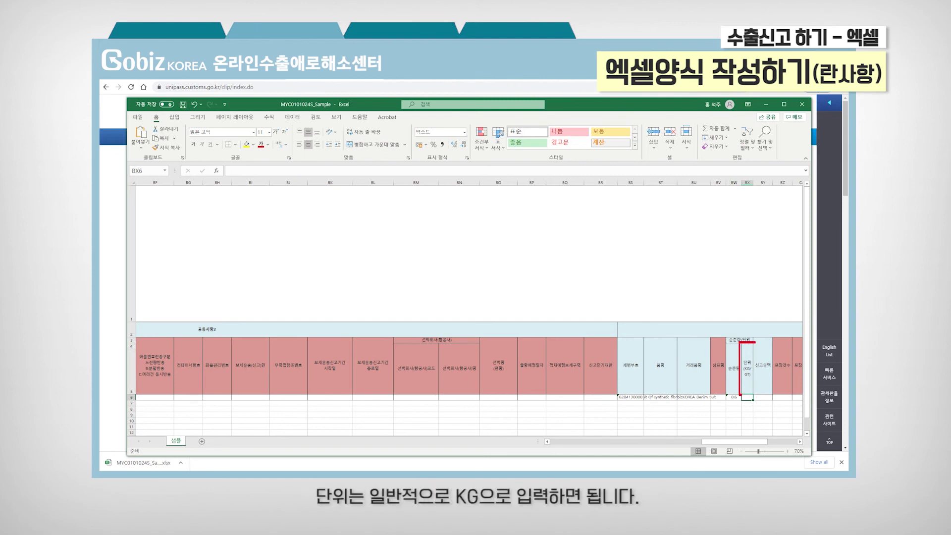
type("KG")
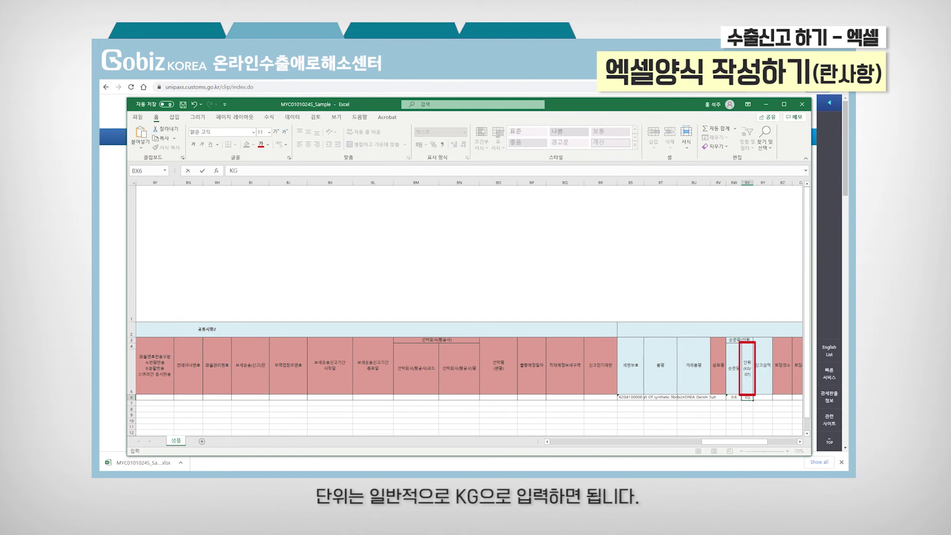
key("Return")
key("Up")
key("Right")
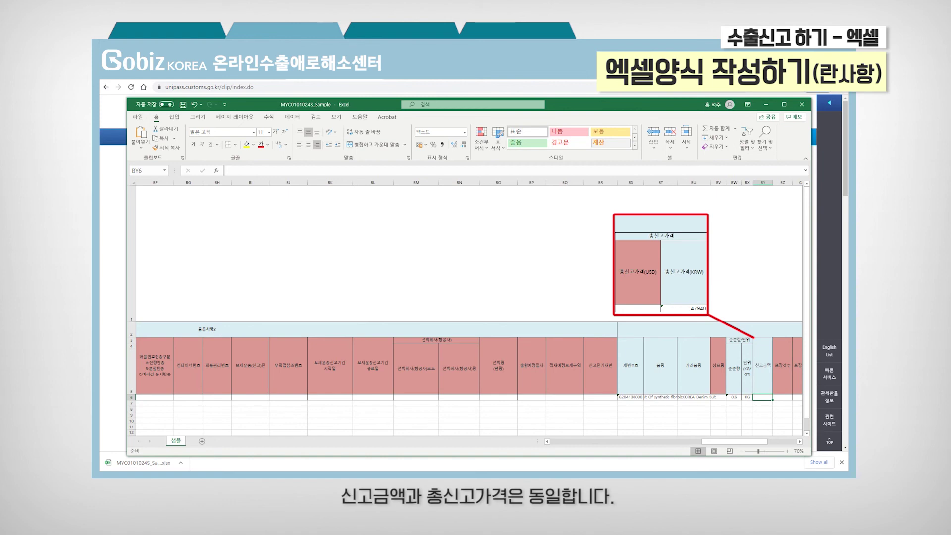
Step: Paste declared amount 47940 into BY6 and enter quantity 1 with unit U
type("47940")
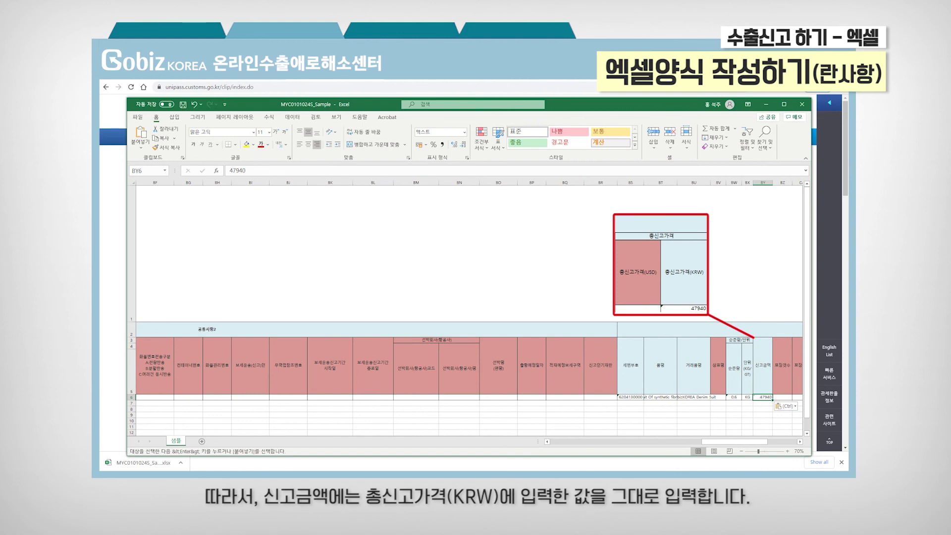
key("Right")
key("Right")
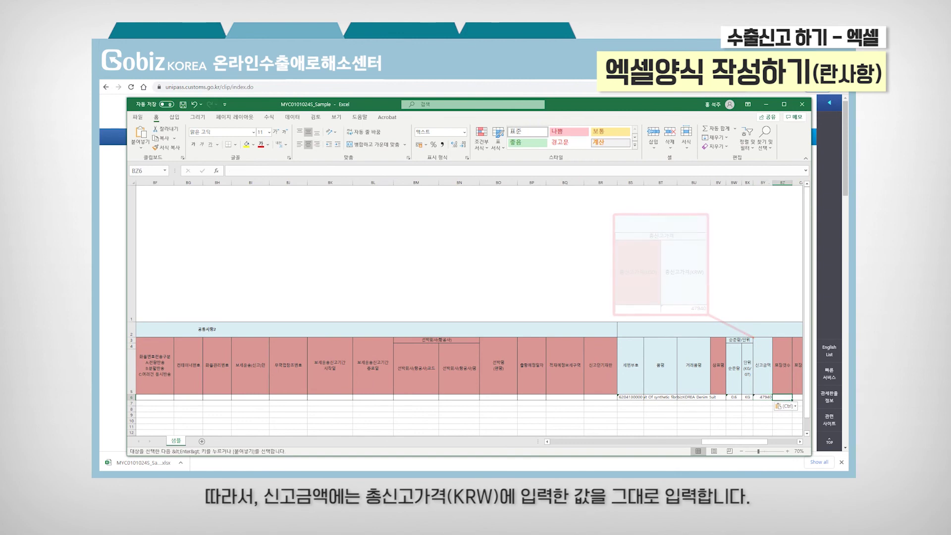
key("Right")
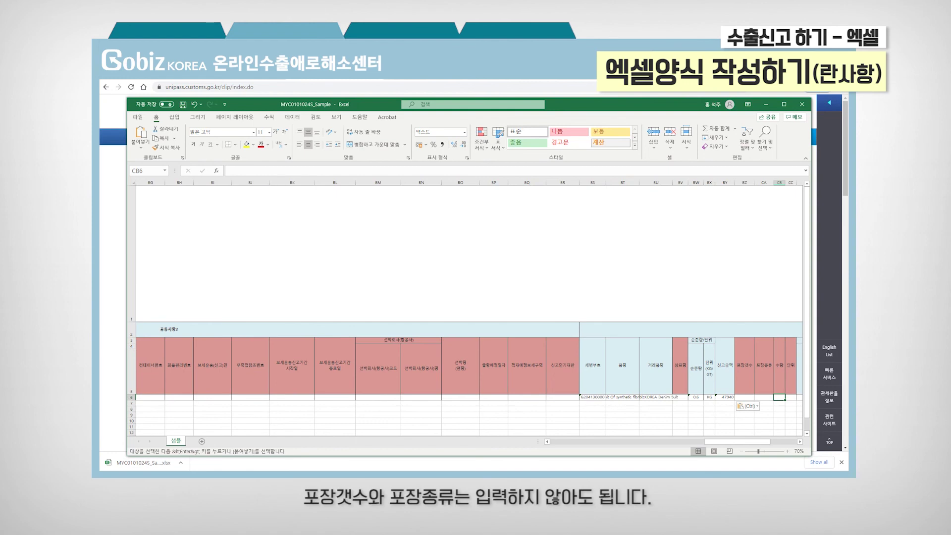
type("1")
key("Right")
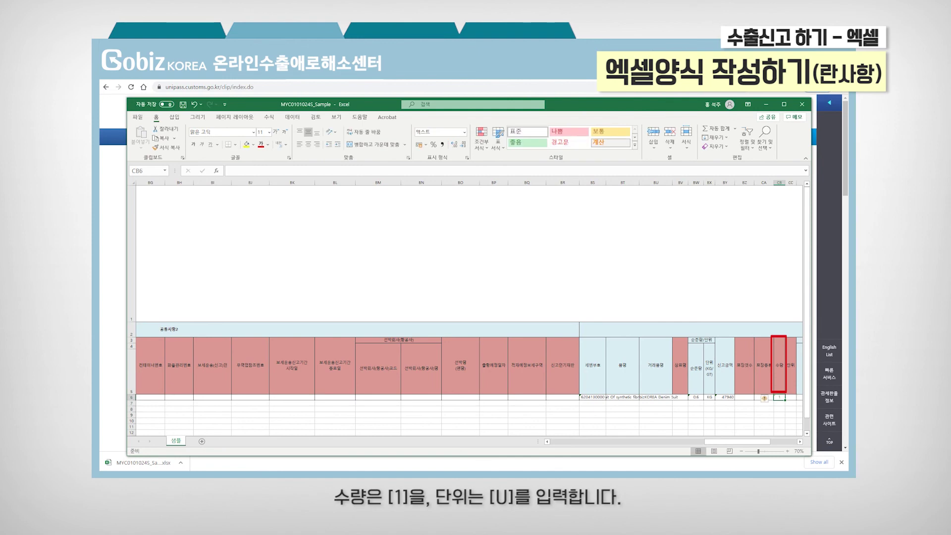
type("U")
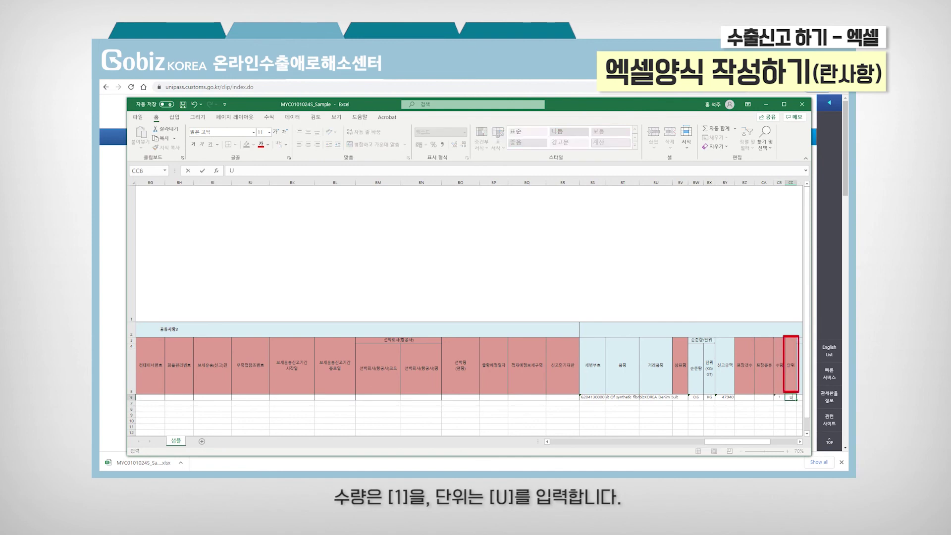
key("Right")
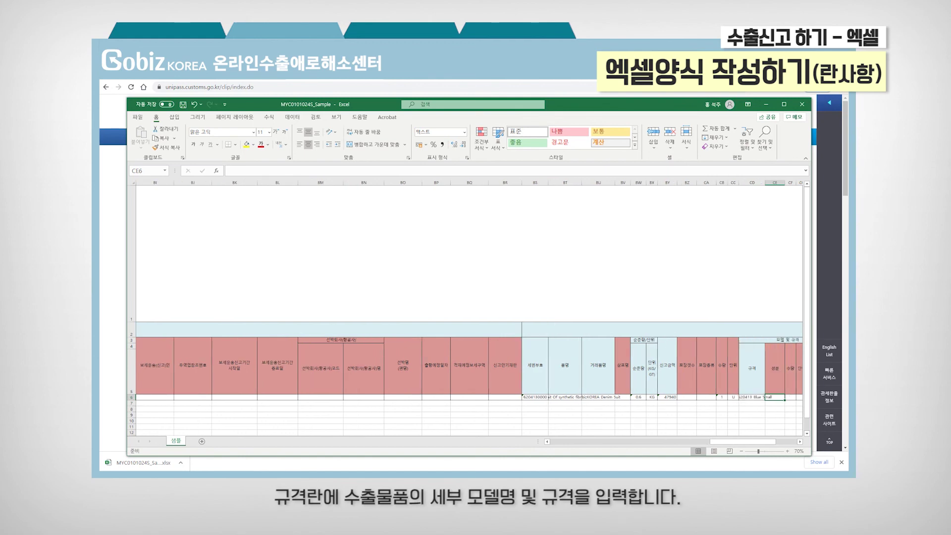
Step: Enter item quantity 2, unit price 40, amount 80 and Attach flag N in row 6
key("Right")
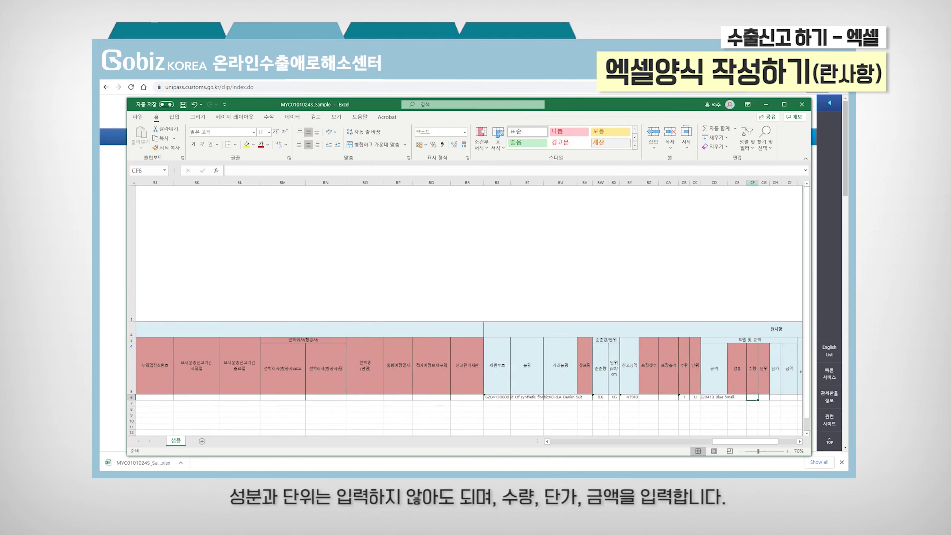
type("2")
key("Right")
key("Right")
type("40")
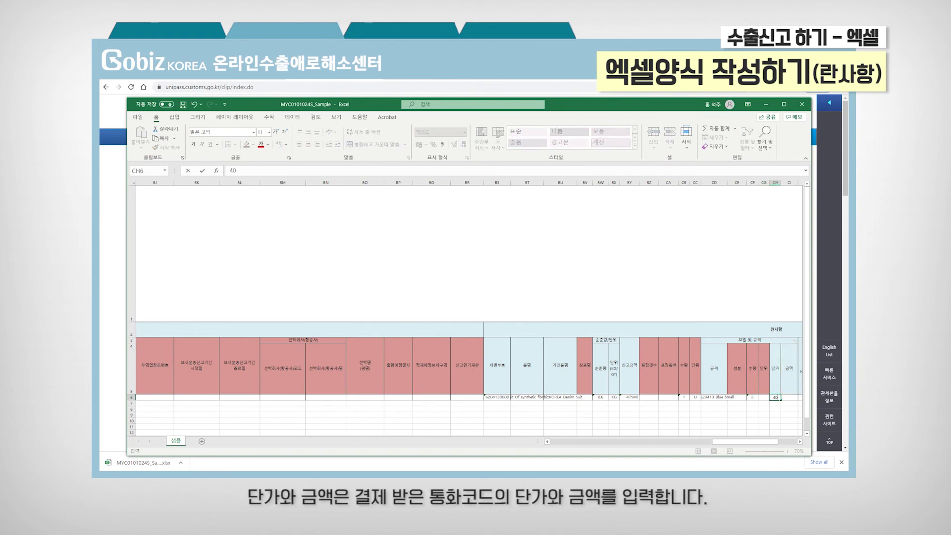
key("Tab")
type("80")
key("Return")
key("Up")
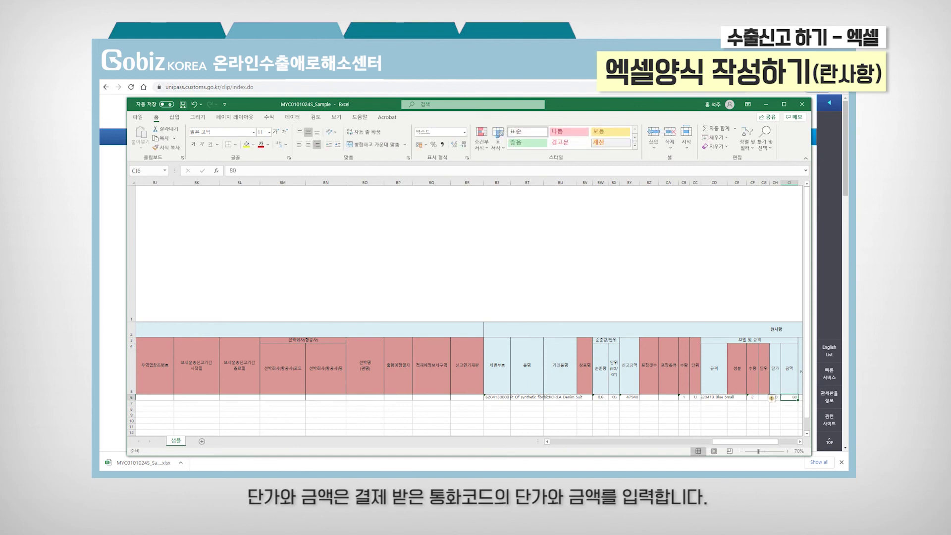
key("Right")
type("N")
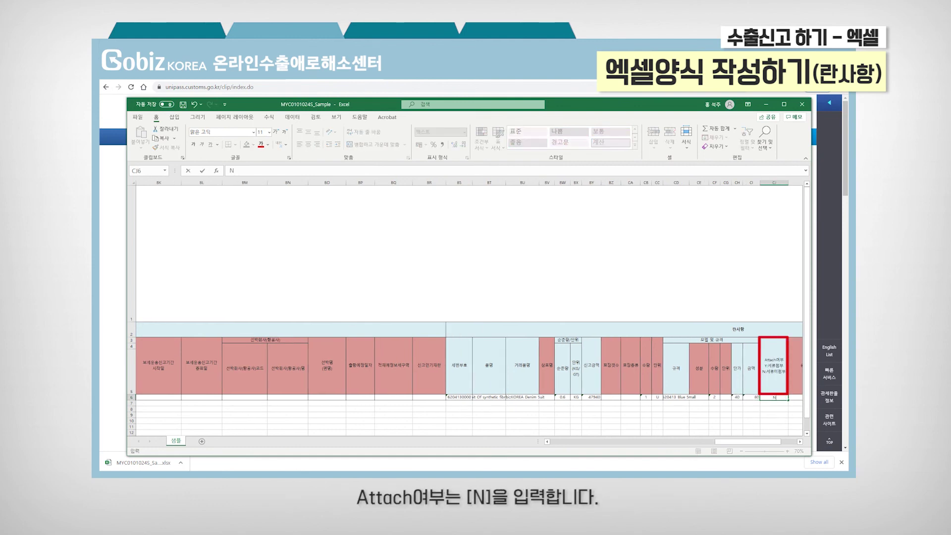
key("Right")
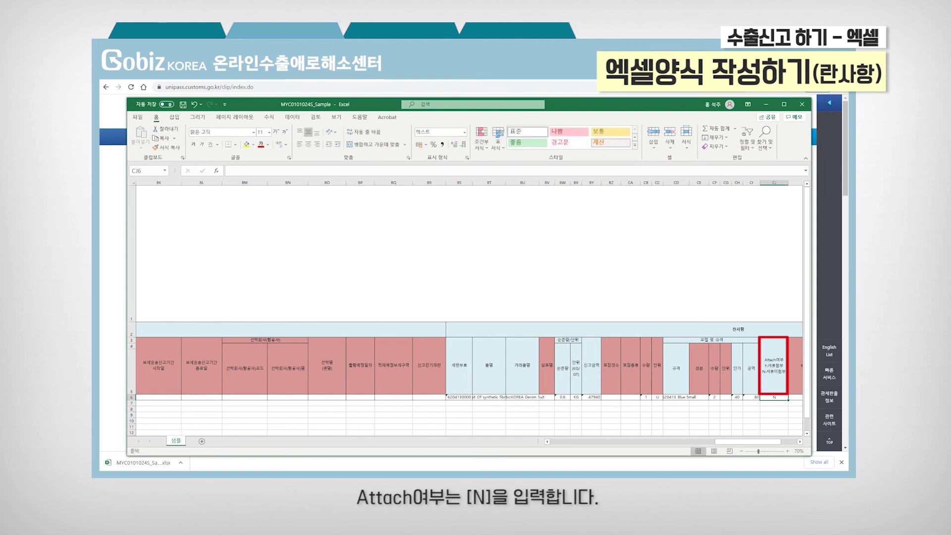
key("Right")
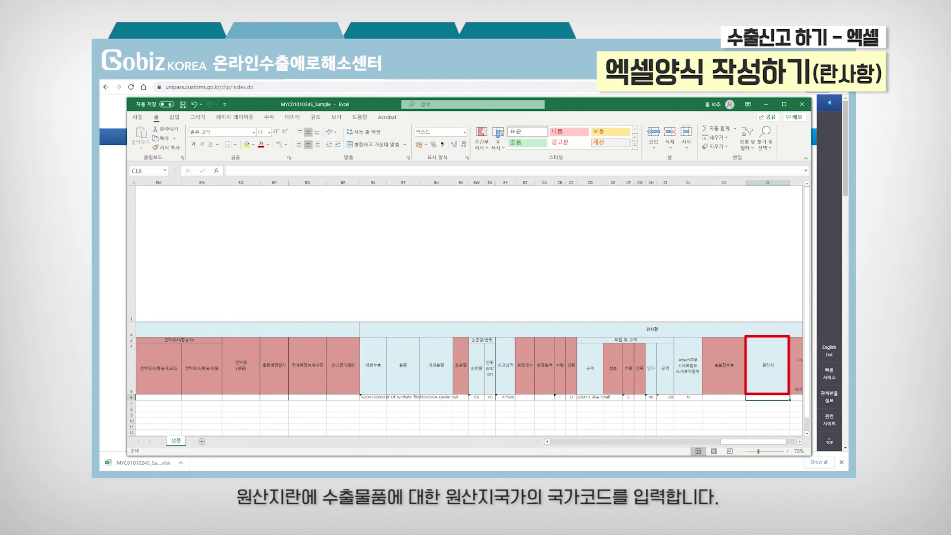
Step: Enter origin country KR in CL6 and certificate-of-origin issuance N in CO6
type("KR")
key("Right")
key("Right")
key("Right")
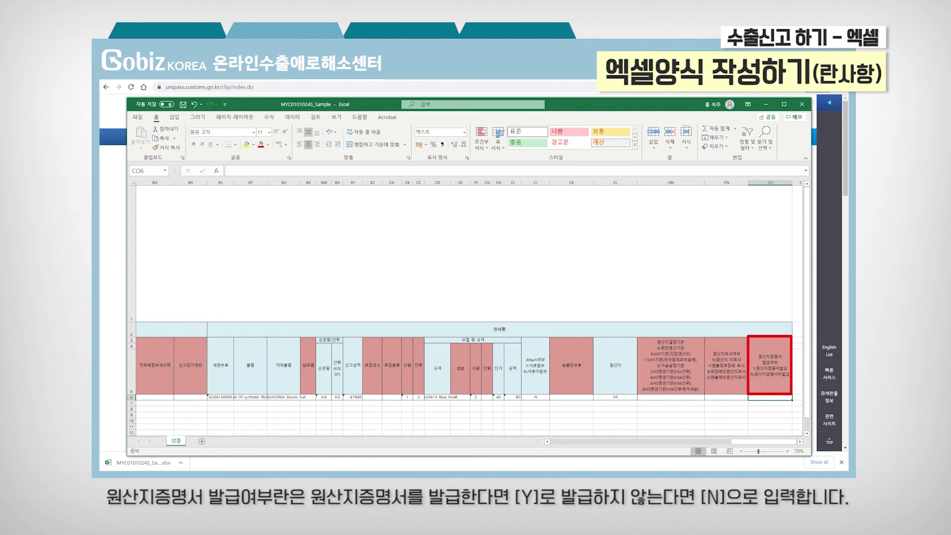
type("N")
key("Return")
left_click(726, 397)
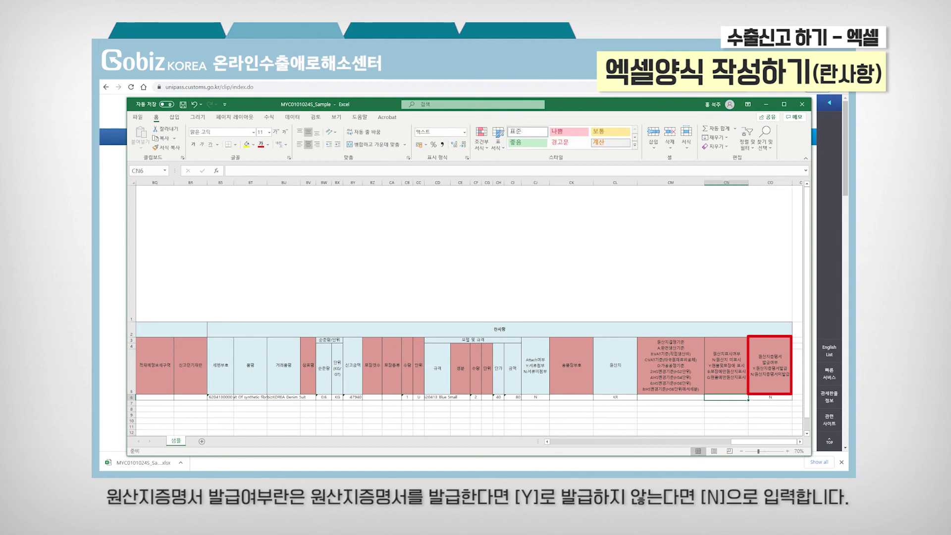
left_click(770, 397)
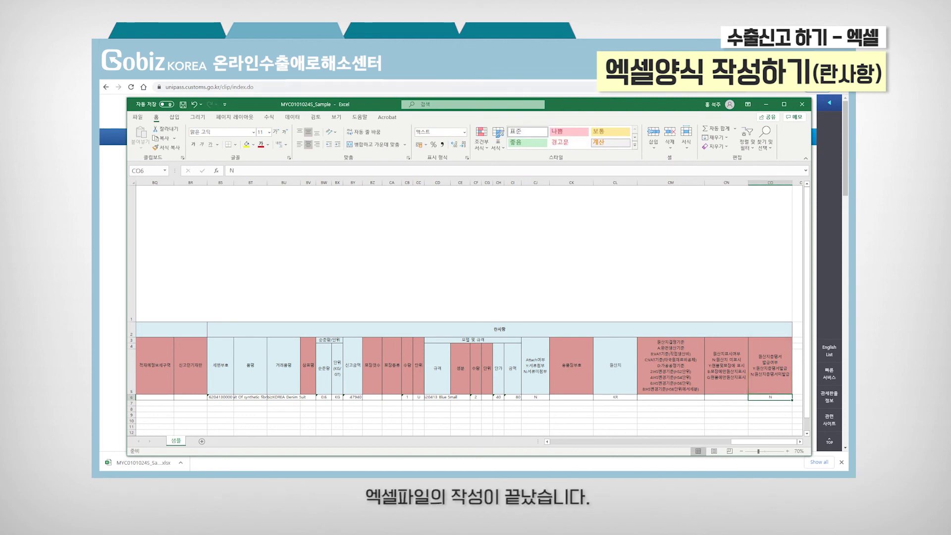
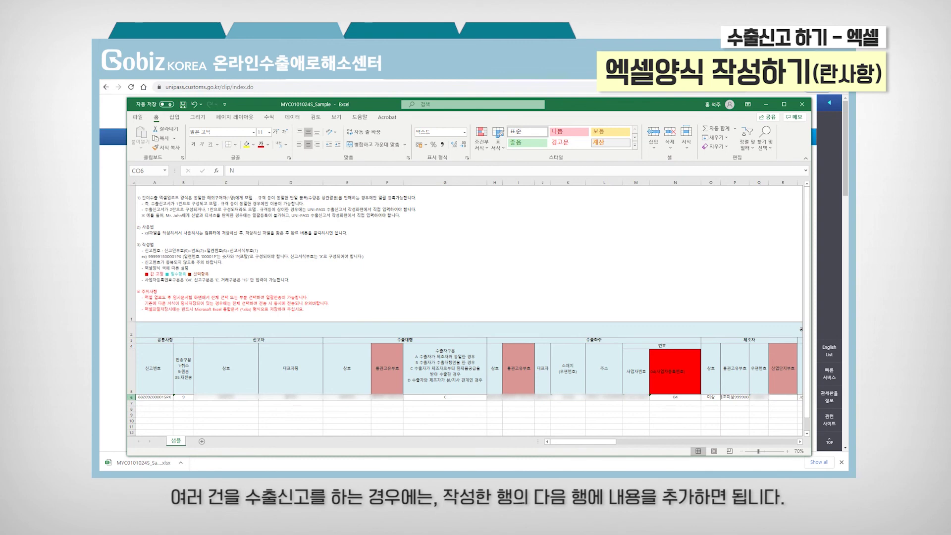
Step: Copy declaration row 6 into row 7 and change A7 to the next serial number ending 6PX
left_click(131, 397)
key("ctrl+c")
left_click(131, 403)
key("ctrl+v")
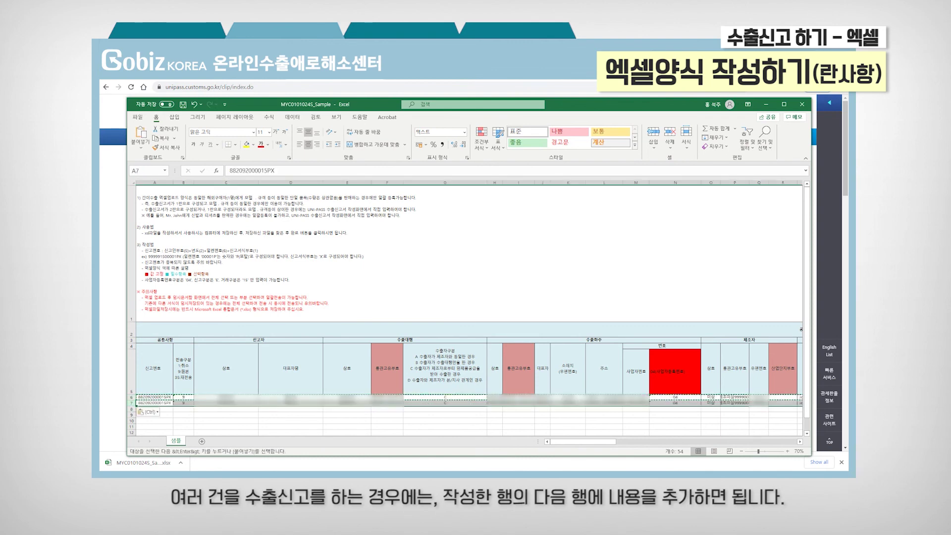
left_click(154, 403)
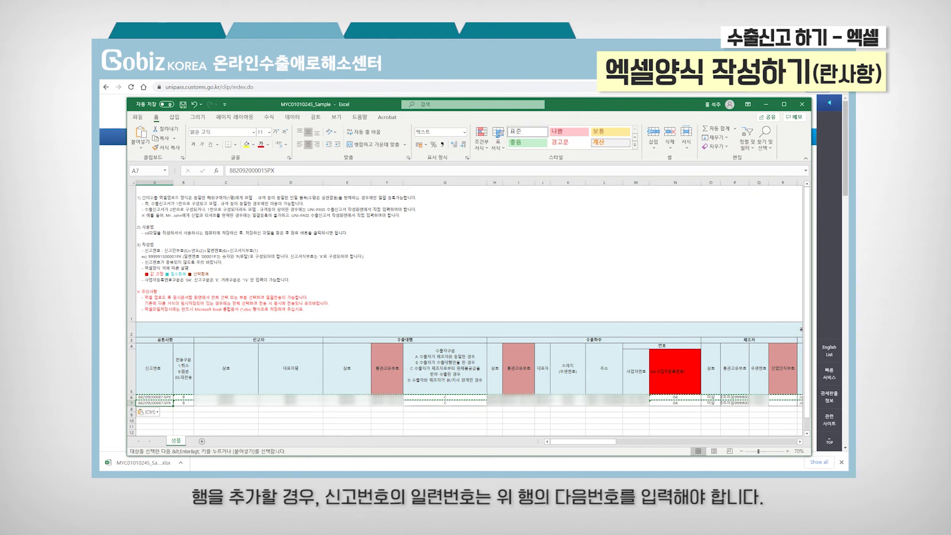
key("F2")
key("BackSpace")
key("BackSpace")
key("BackSpace")
type("6PX")
key("Return")
key("Up")
key("Right")
key("Right")
key("Right")
key("Right")
key("Right")
Step: Copy row 7 into row 8 and give A8 the following serial declaration number
left_click(131, 403)
key("ctrl+c")
left_click(131, 409)
key("ctrl+v")
left_click(155, 409)
key("Return")
key("Up")
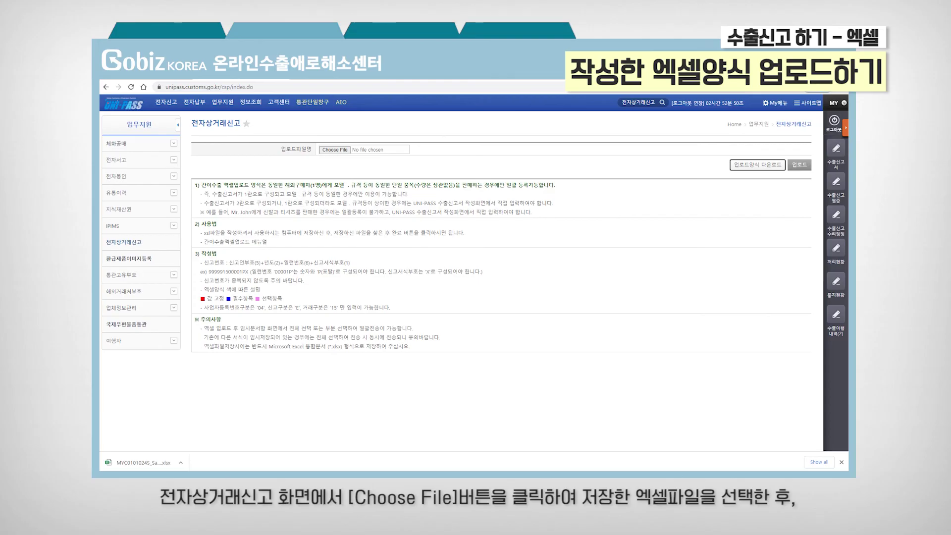
Step: Upload the MYC0101024S_Sample workbook from Downloads to the e-commerce declaration page
left_click(349, 150)
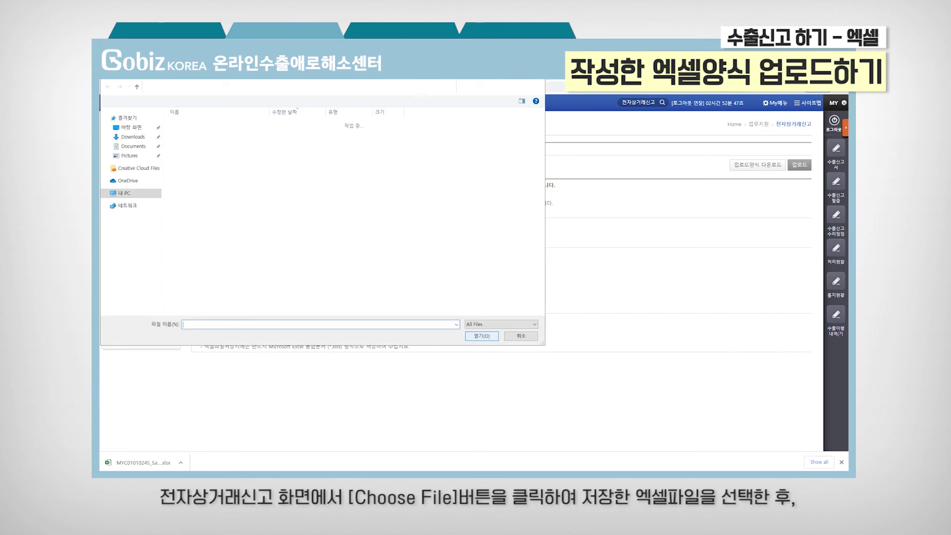
left_click(227, 140)
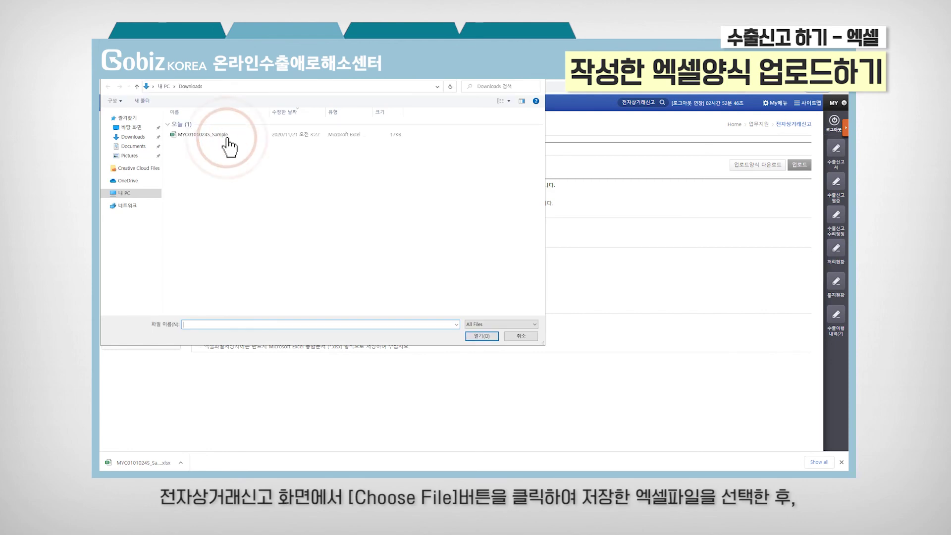
left_click(488, 339)
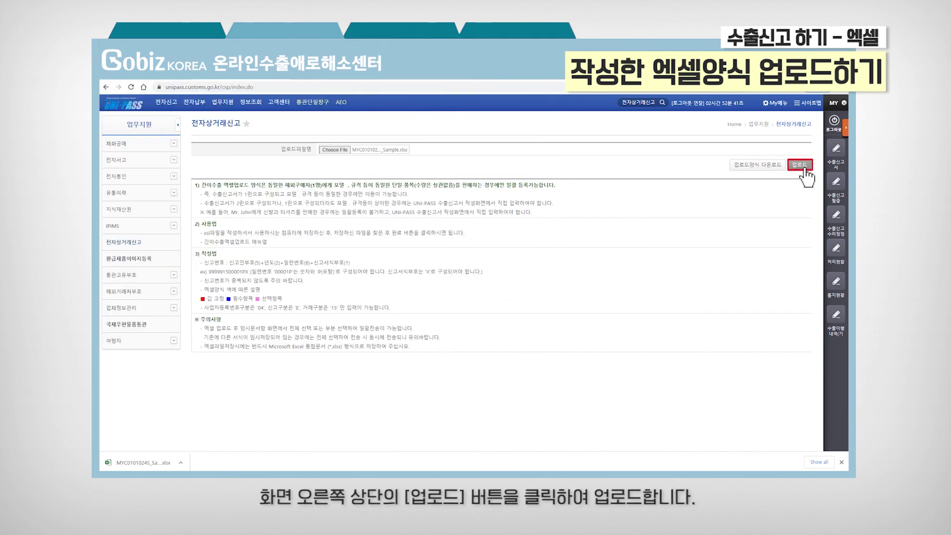
left_click(803, 167)
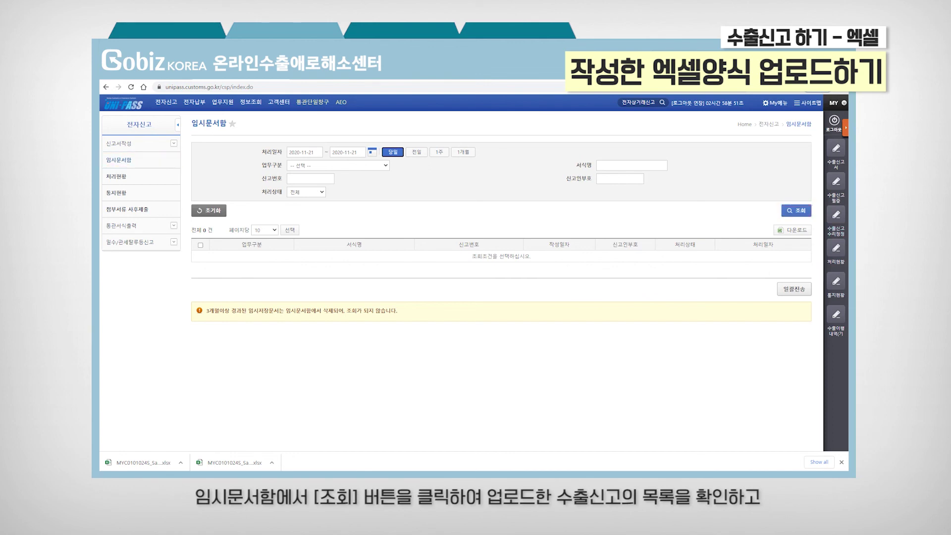
Step: List the temporarily saved uploads, tick the export declaration, and batch-send it with 일괄전송
left_click(795, 210)
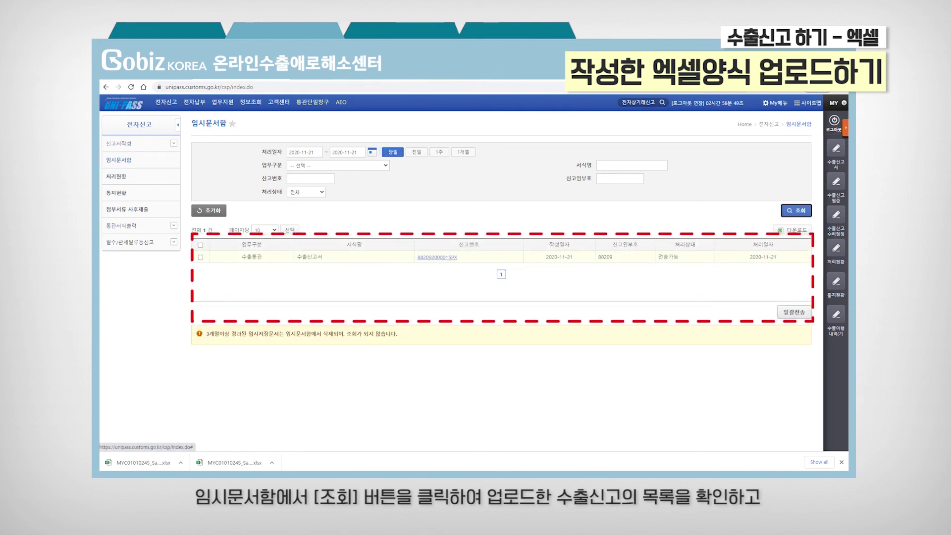
left_click(201, 257)
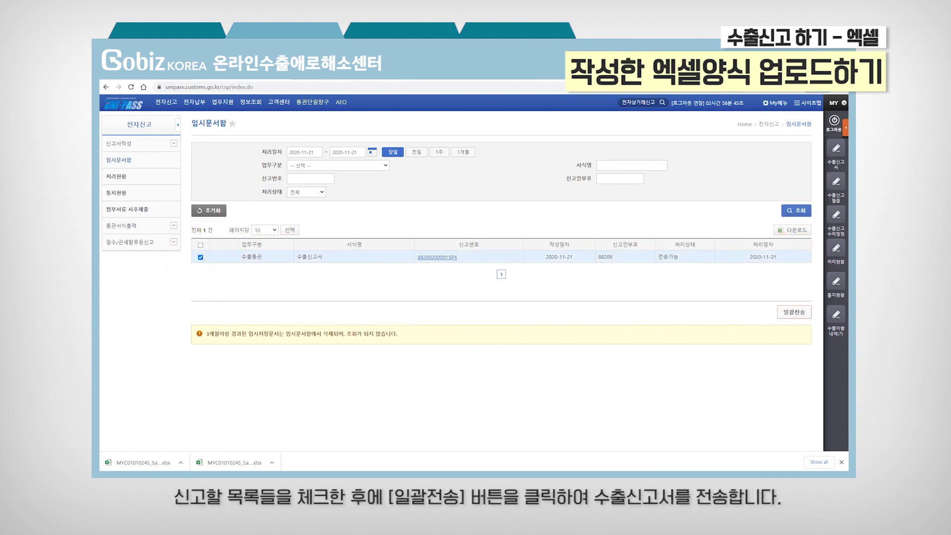
left_click(794, 312)
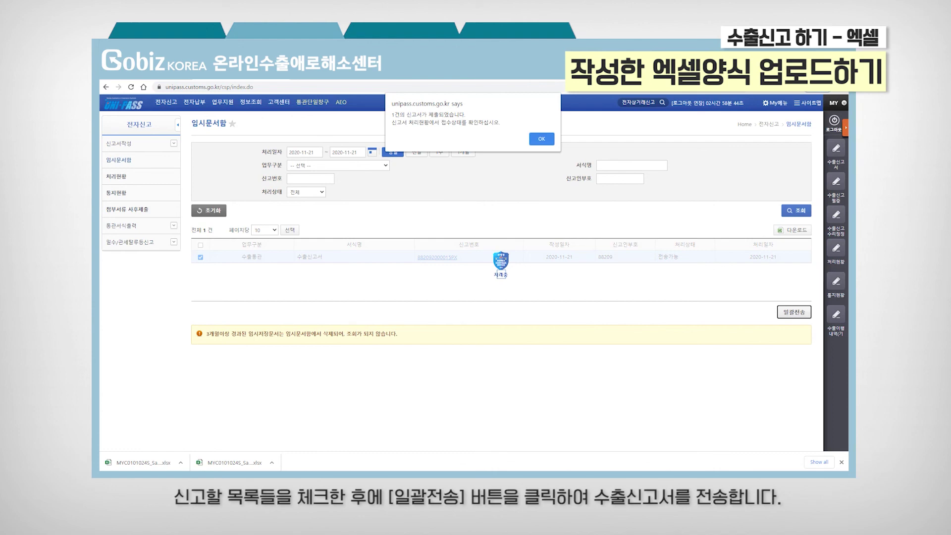
key("Return")
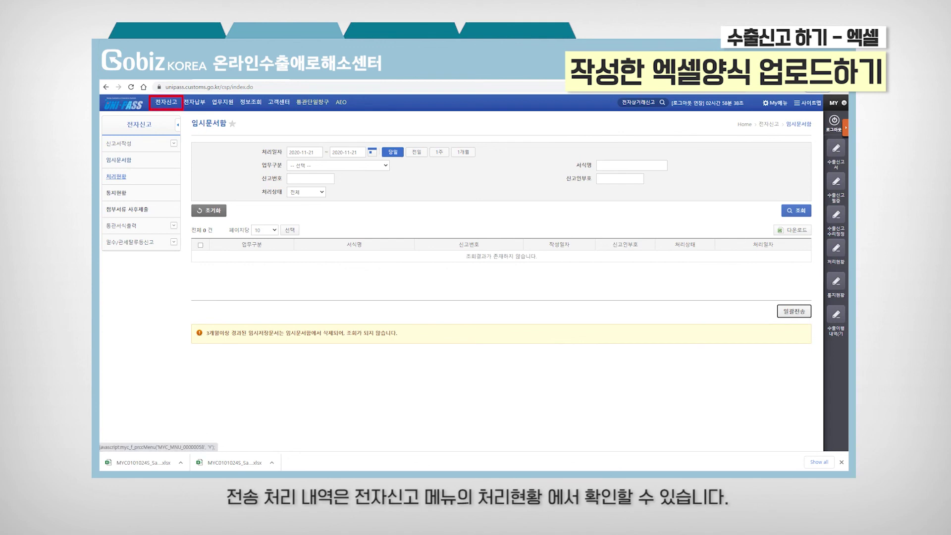
Step: Search 처리현황 for today's declarations, then go to the 수출신고필증 certificate inquiry
left_click(116, 176)
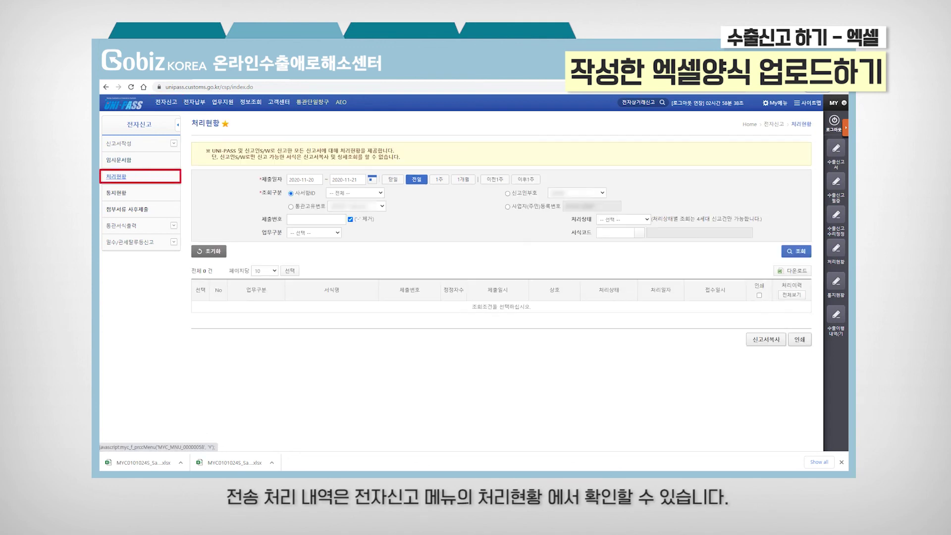
left_click(392, 179)
left_click(796, 251)
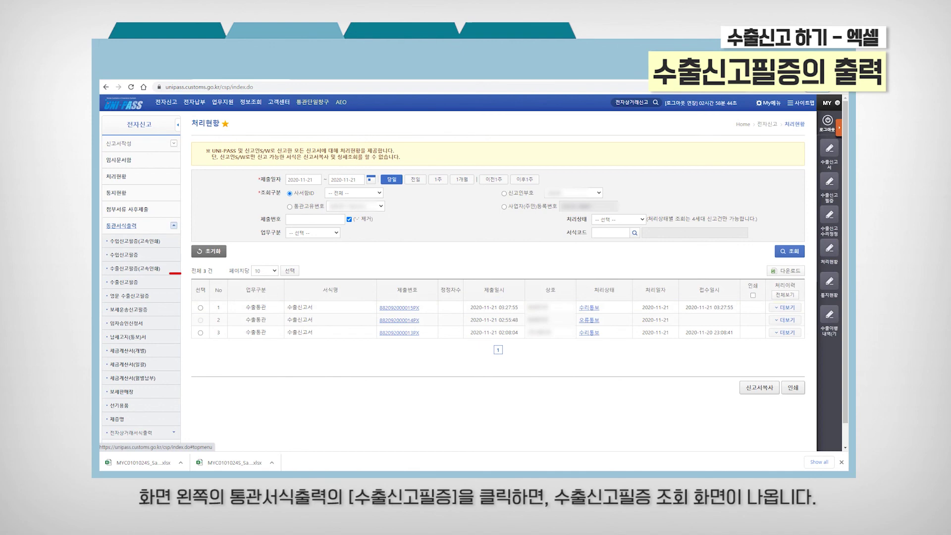
left_click(124, 282)
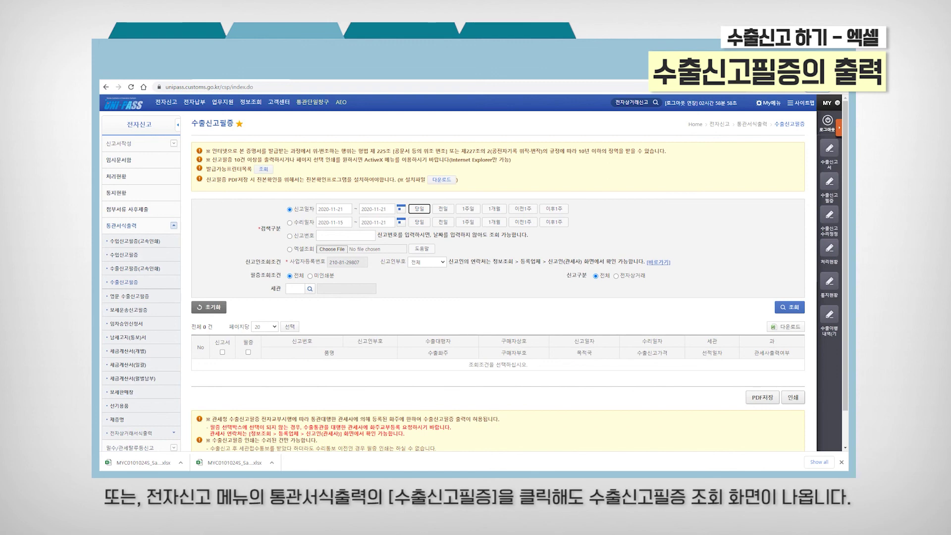
Step: Find the declaration's 수출신고필증 certificate, tick its 필증 box, and generate it for printing
left_click(791, 307)
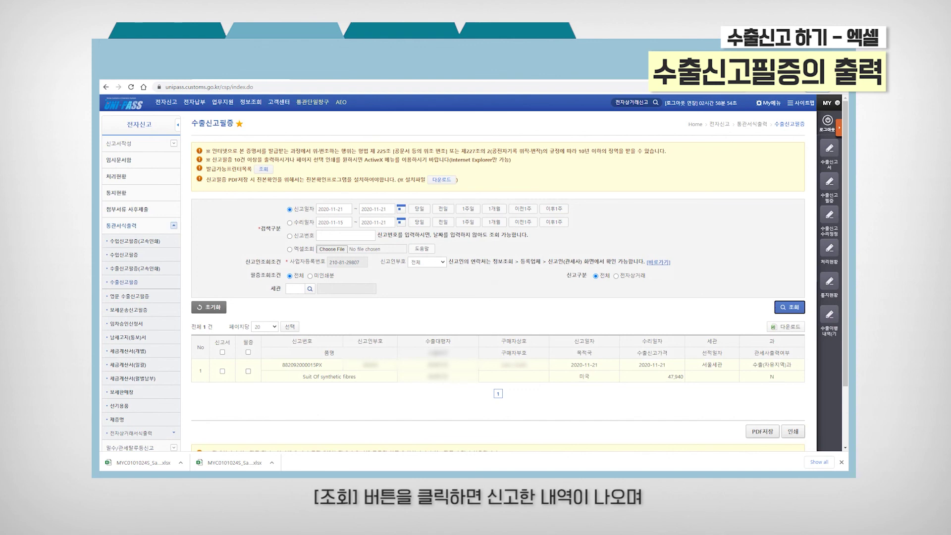
left_click(248, 372)
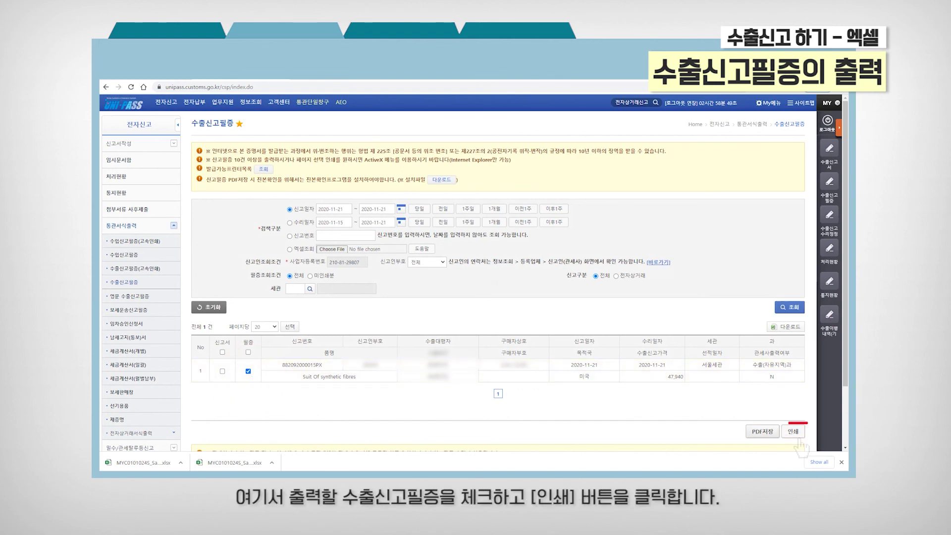
left_click(793, 431)
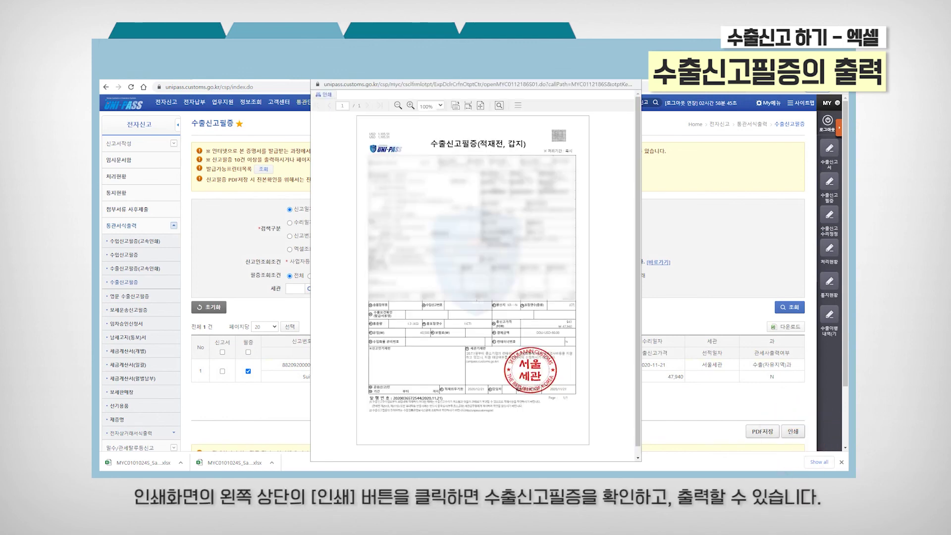
left_click(324, 94)
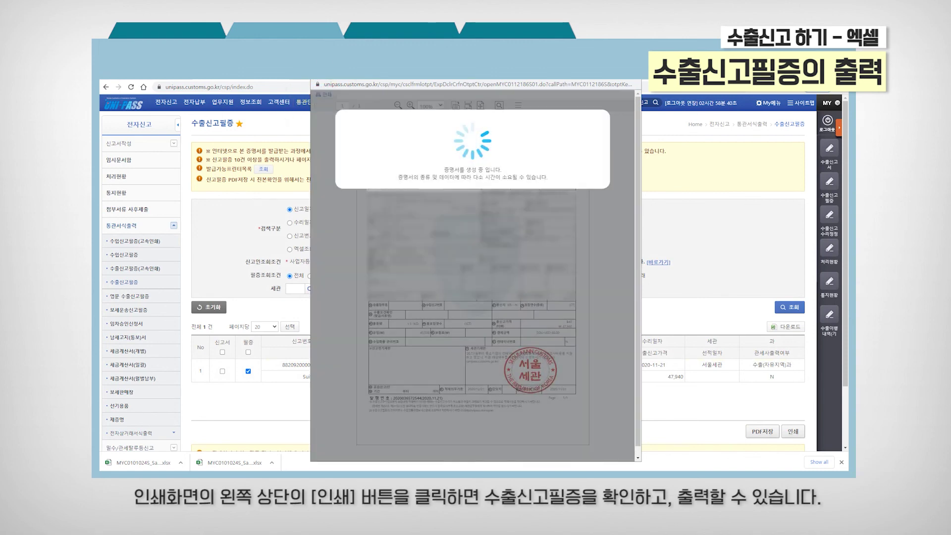